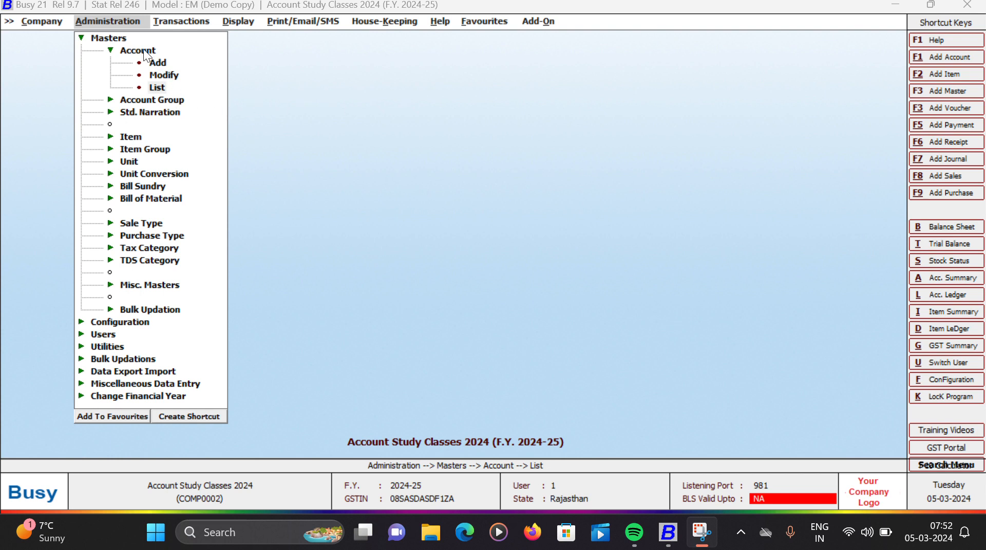
# Start a new account master and enter BIKANER TRANSPORT as its name and print name.
pyautogui.click(144, 49)
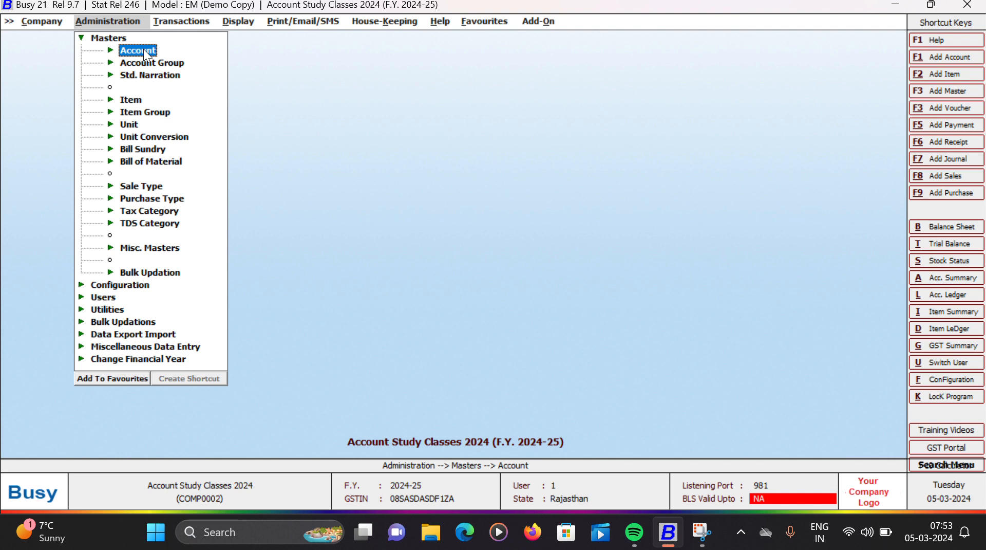
pyautogui.click(143, 49)
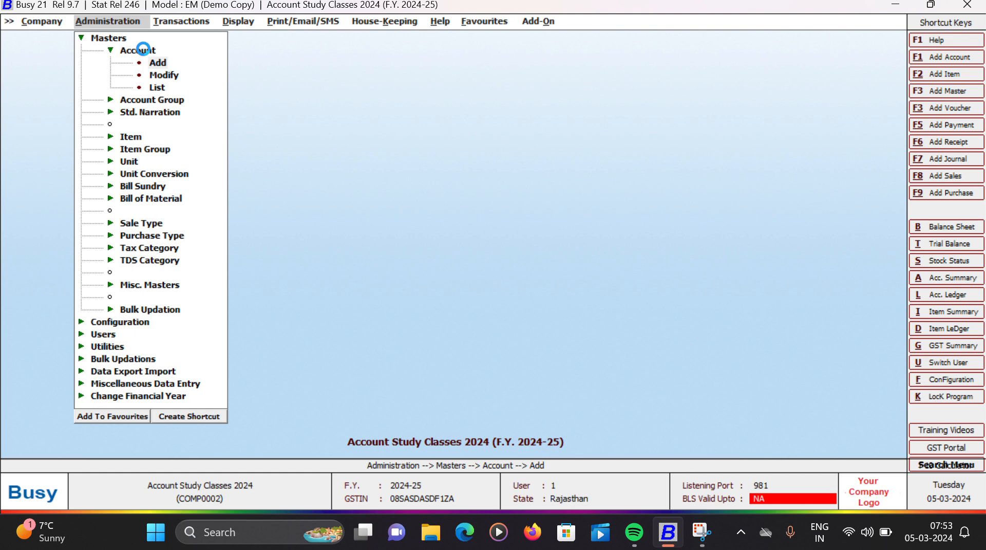
pyautogui.write('B')
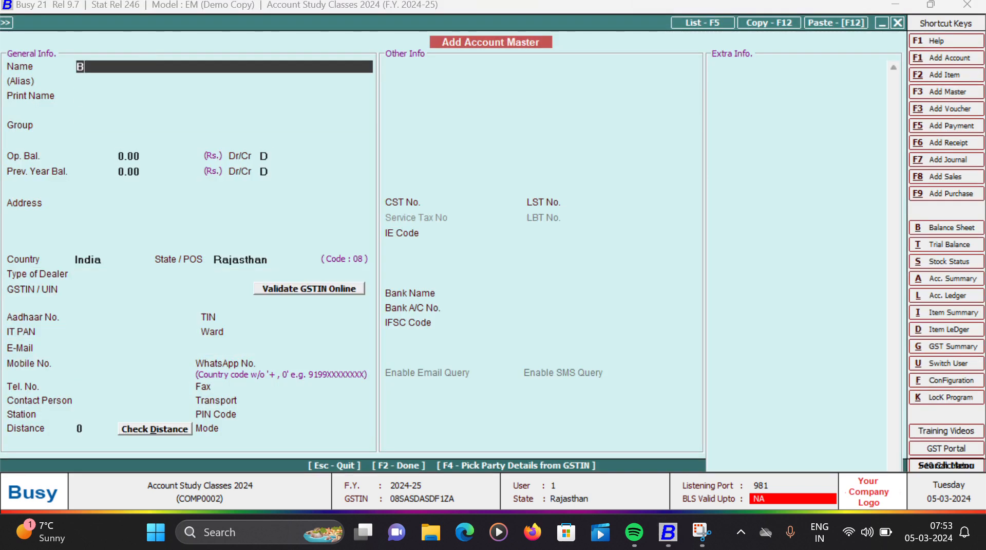
pyautogui.write('IKANER TRAN')
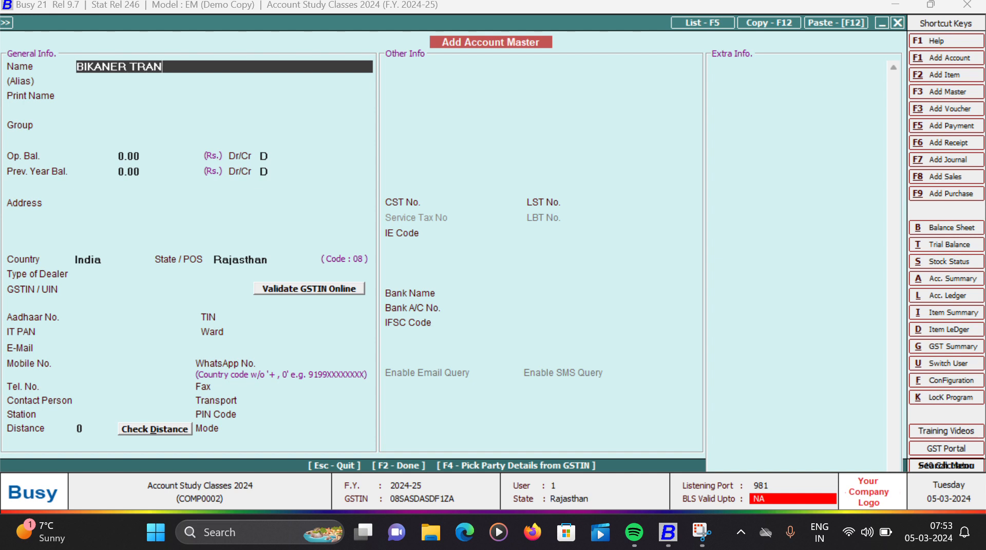
pyautogui.write('SPORT')
pyautogui.press('Return')
pyautogui.press('Return')
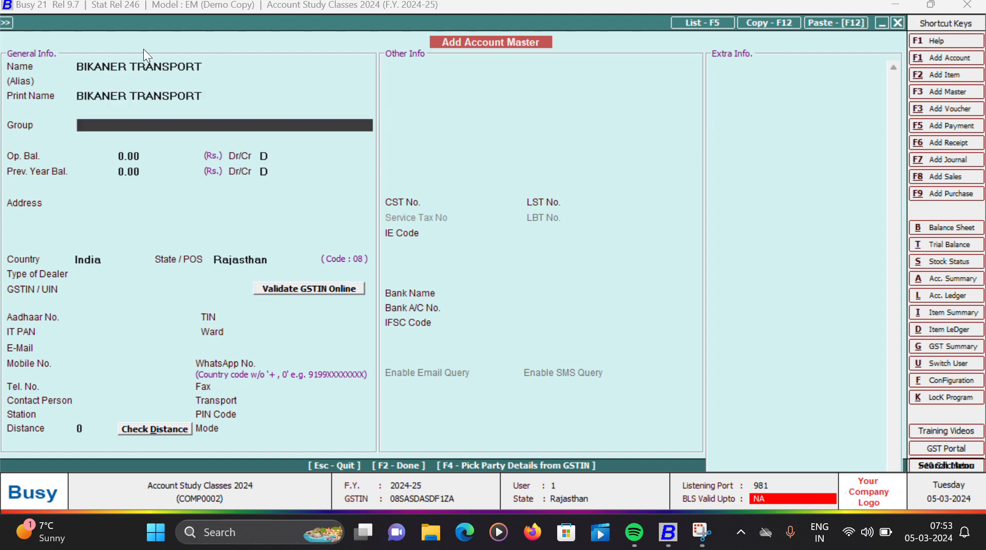
# Assign the account to the Sundry Creditors group and accept the default TDS/TCS information.
pyautogui.write('SUN')
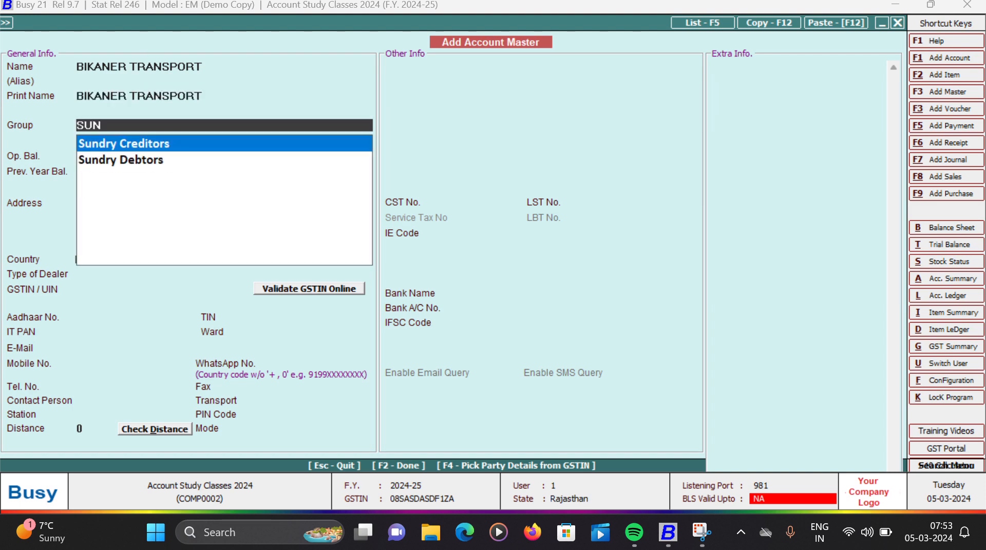
pyautogui.press('Return')
pyautogui.press('Return')
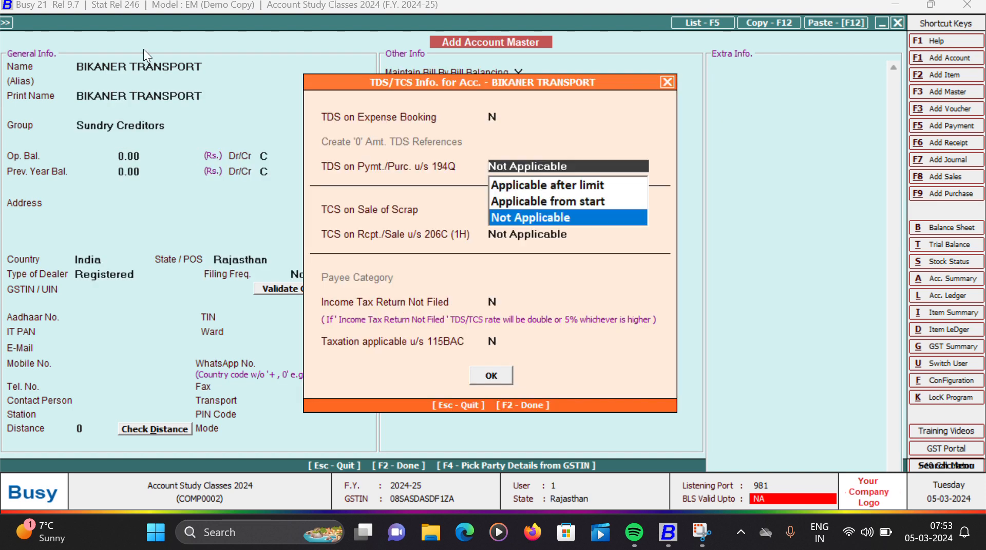
pyautogui.press('Return')
pyautogui.press('Return')
pyautogui.press('Return')
pyautogui.press('Return')
pyautogui.press('Return')
pyautogui.press('Return')
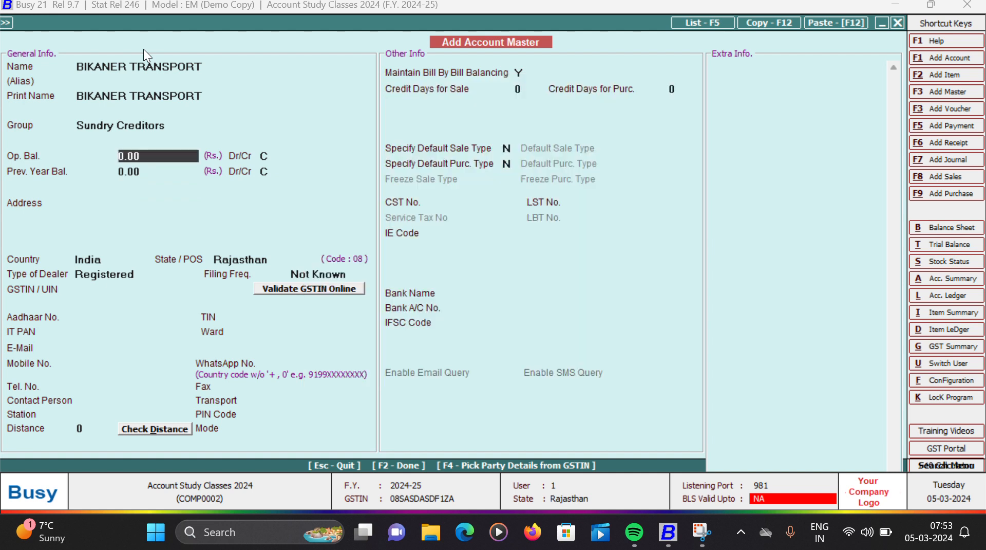
# Set the type of dealer to Un-Registered, leaving the balances and address at their defaults, and save the account.
pyautogui.press('Return')
pyautogui.press('Return')
pyautogui.press('Return')
pyautogui.press('Return')
pyautogui.press('Return')
pyautogui.press('Return')
pyautogui.press('Return')
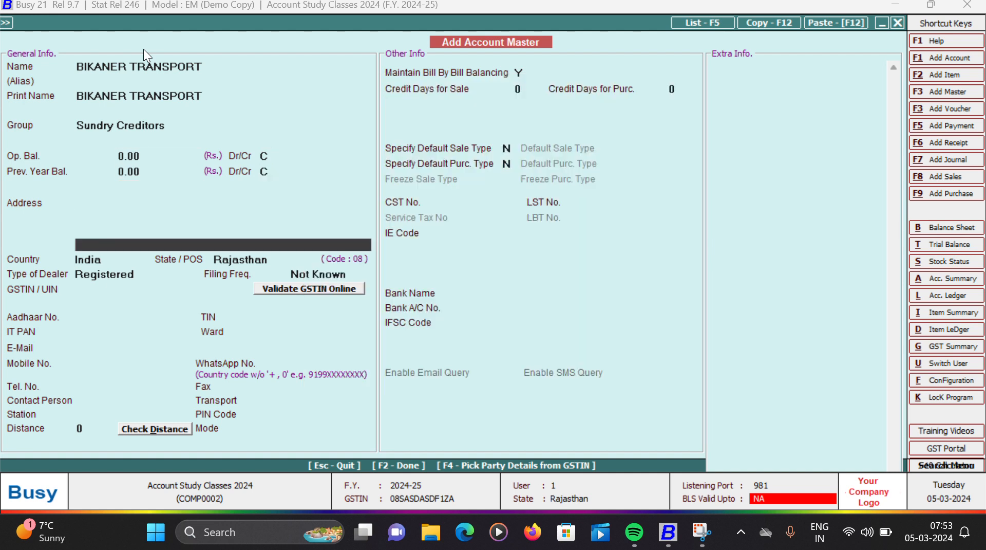
pyautogui.press('Return')
pyautogui.press('Return')
pyautogui.press('Return')
pyautogui.press('Down')
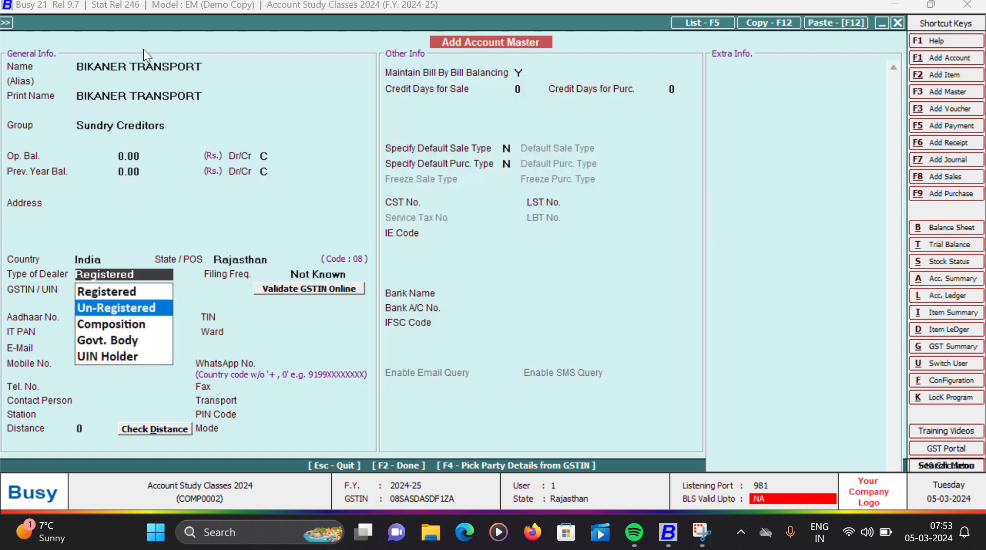
pyautogui.press('Return')
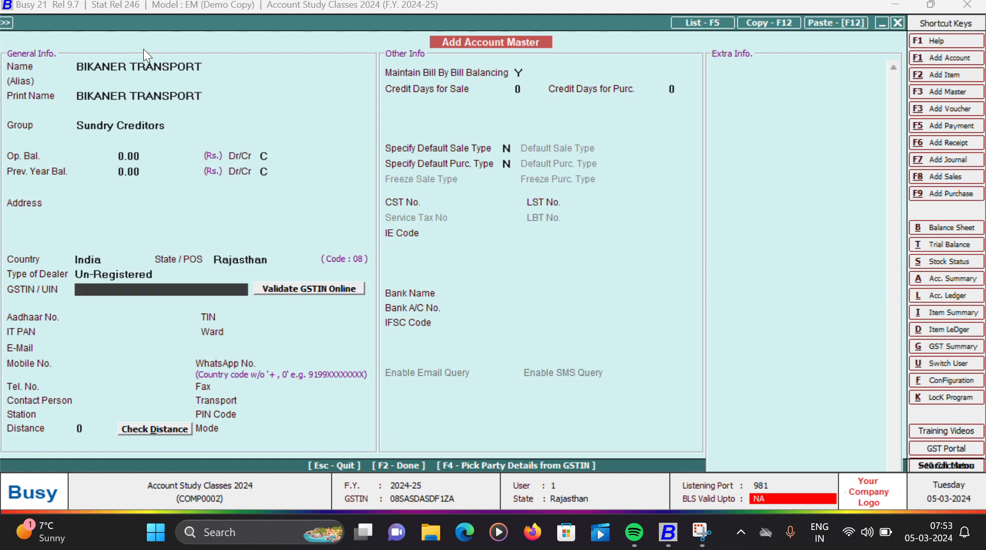
pyautogui.press('F2')
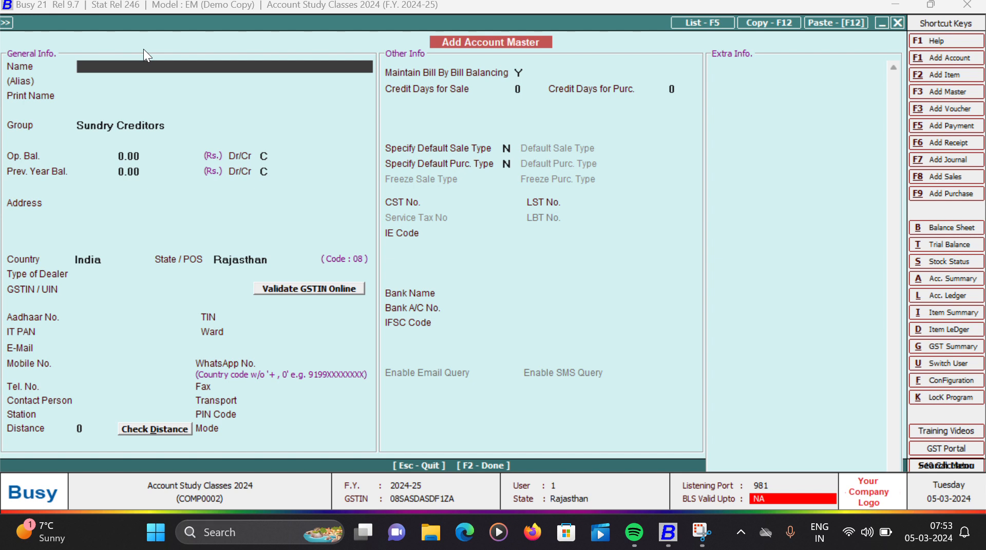
# Enter FRIEGHT EXENCE (RCM) as the name and print name of another new account.
pyautogui.write('FRIE')
pyautogui.write('GHT')
pyautogui.write('EX')
pyautogui.write('PE')
pyautogui.press('BackSpace')
pyautogui.press('BackSpace')
pyautogui.press('BackSpace')
pyautogui.press('BackSpace')
pyautogui.write('EXENCE (R')
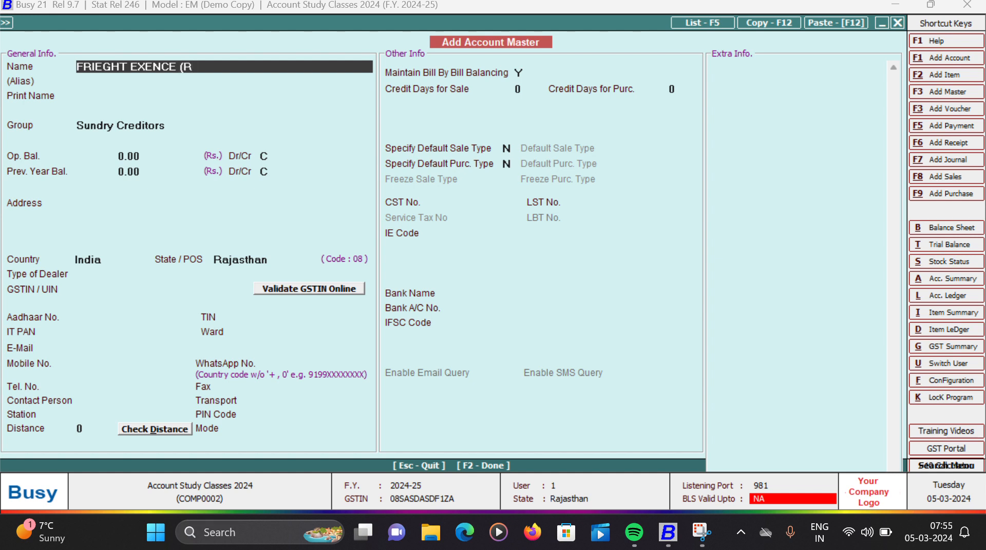
pyautogui.write('CM)')
pyautogui.press('Return')
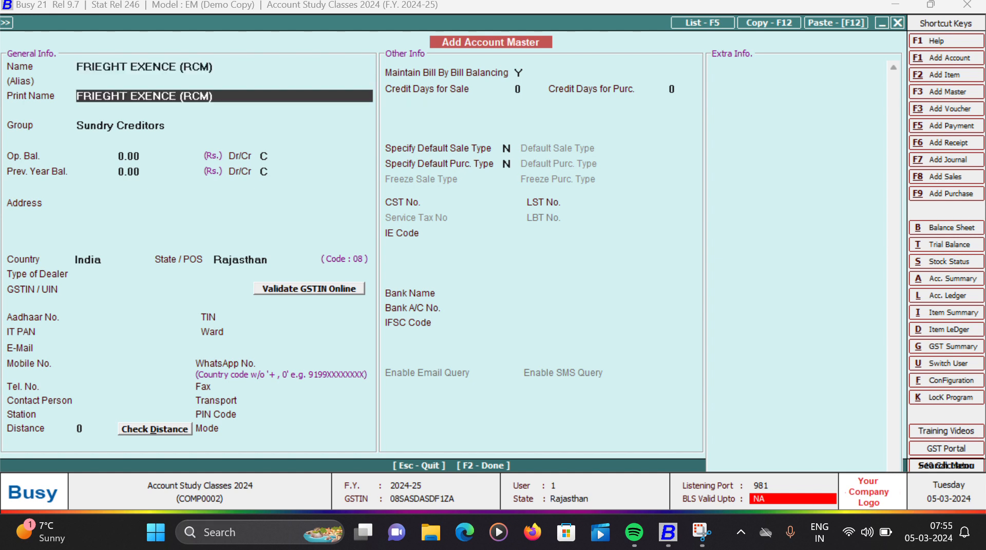
pyautogui.press('Return')
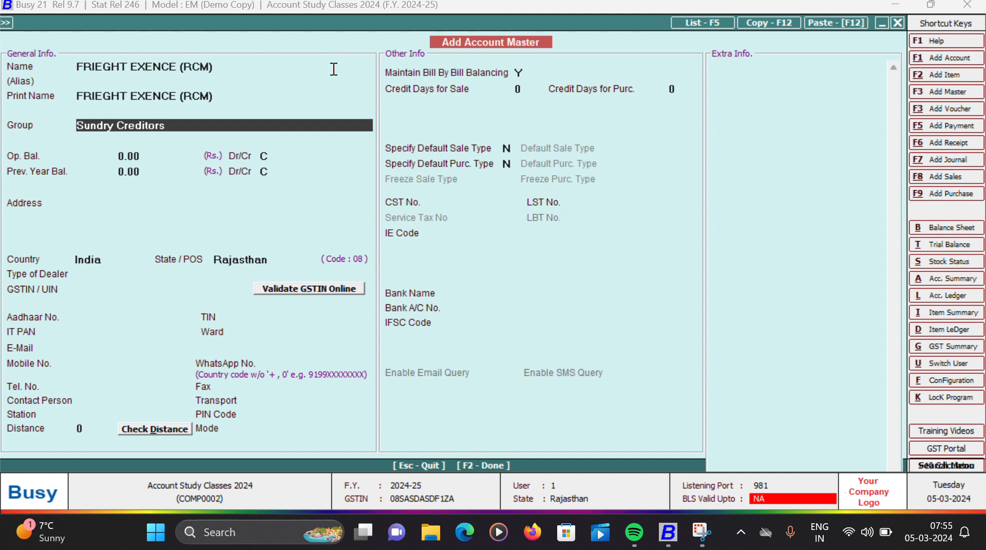
# Assign the account to the Expenses (Indirect/Admn.) group and set TDS on Expense to N.
pyautogui.write('EX')
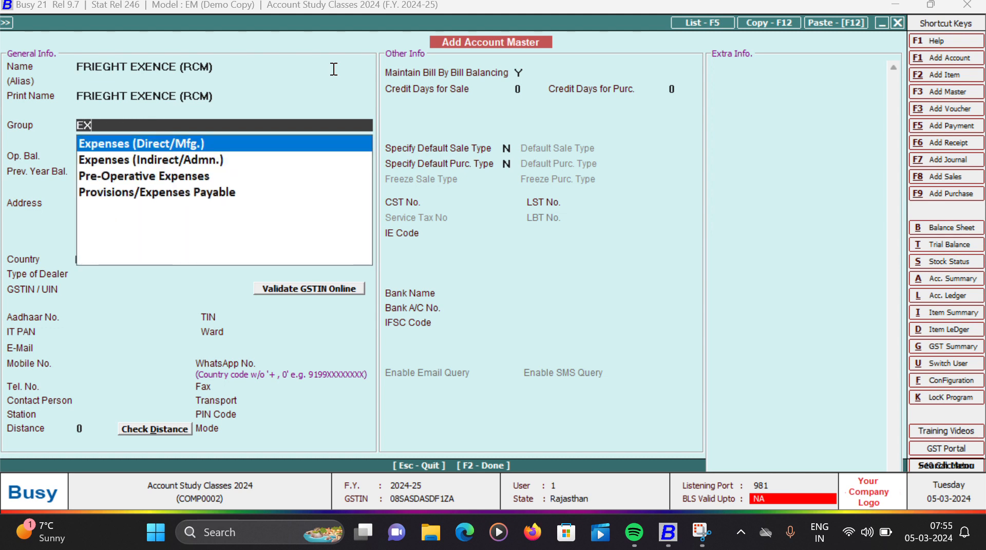
pyautogui.press('Down')
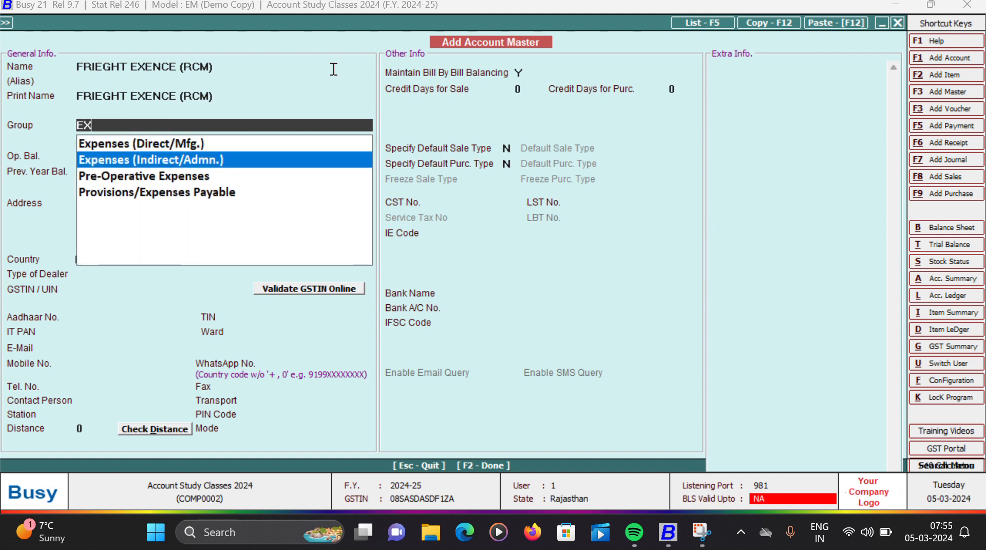
pyautogui.press('Return')
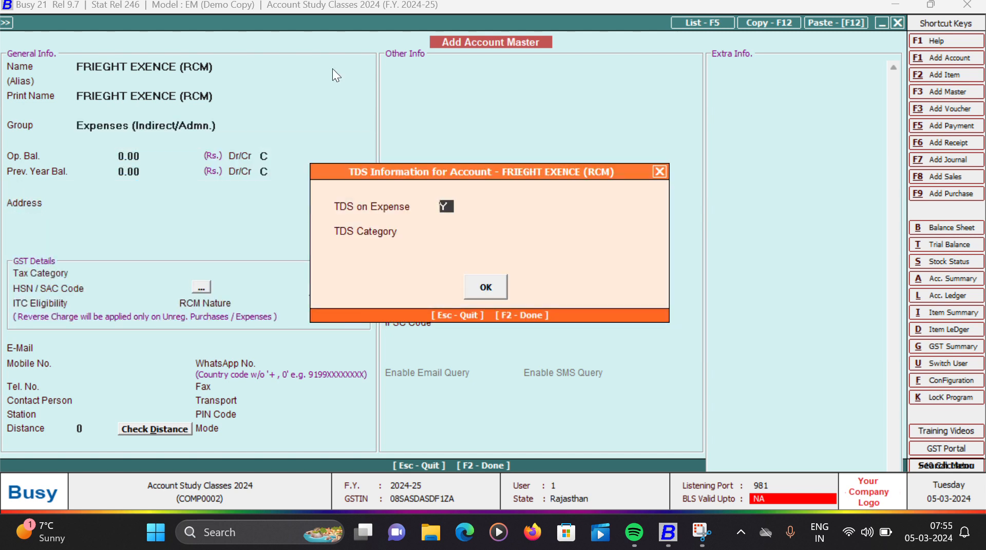
pyautogui.press('n')
pyautogui.press('Return')
pyautogui.press('Return')
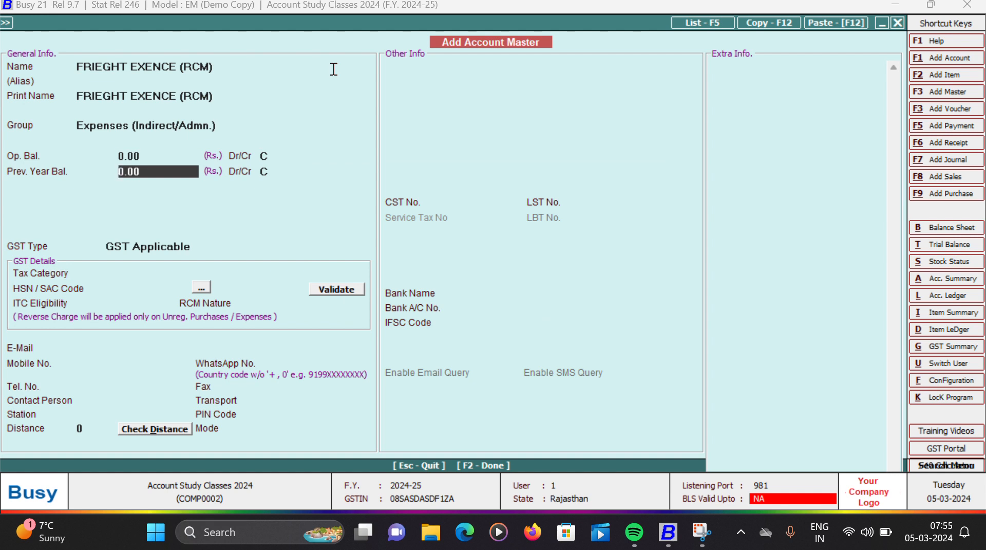
# Fill in the account's GST details with tax category Services 5%, ITC eligibility Input Services and RCM nature Compulsory.
pyautogui.press('Return')
pyautogui.press('Return')
pyautogui.press('Return')
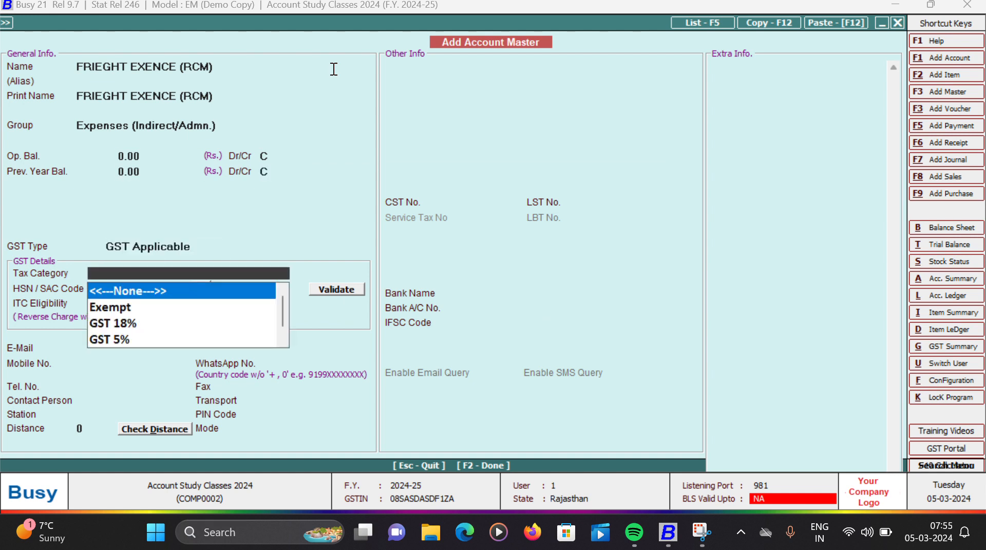
pyautogui.write('5')
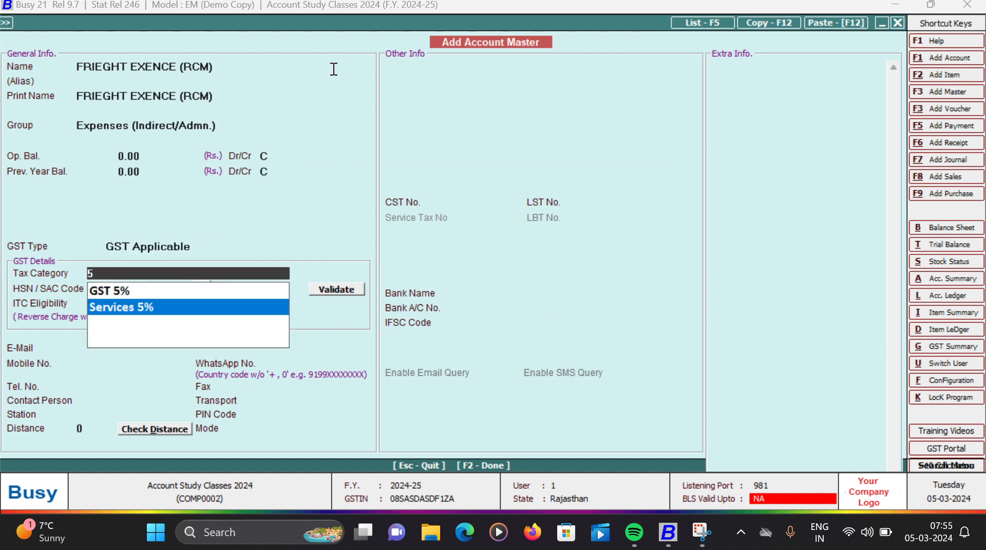
pyautogui.press('Return')
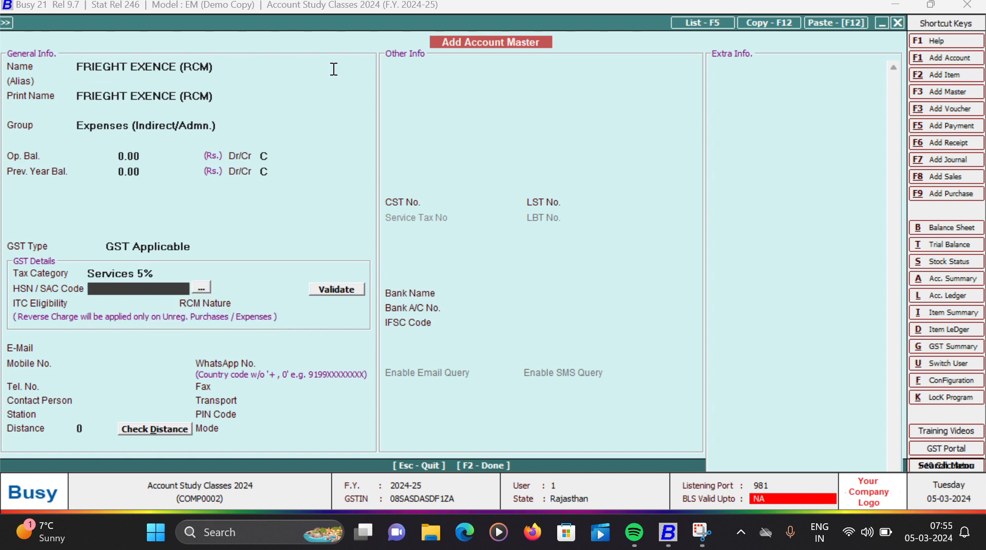
pyautogui.press('Return')
pyautogui.press('Down')
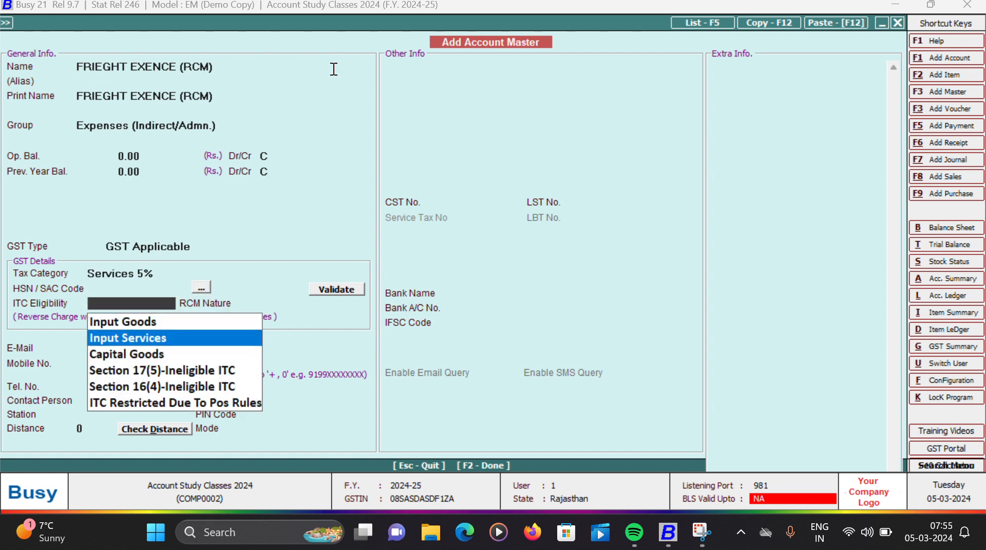
pyautogui.press('Return')
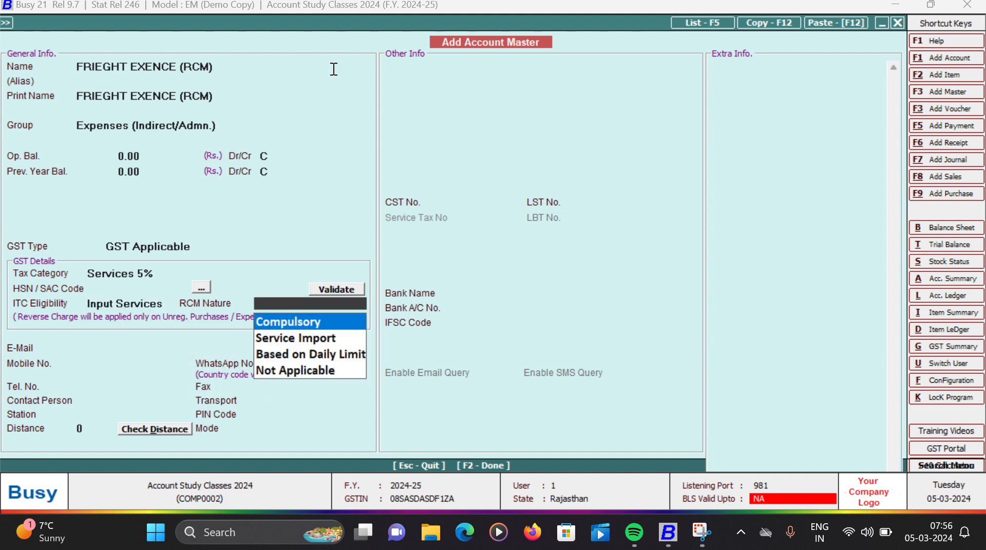
pyautogui.press('Return')
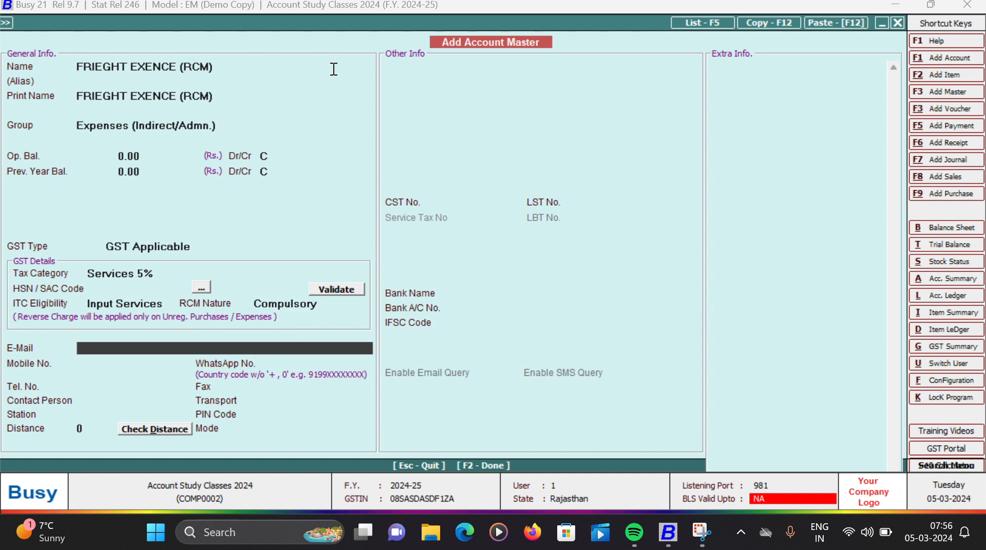
# Save the freight expense account master and leave the account entry form.
pyautogui.press('F2')
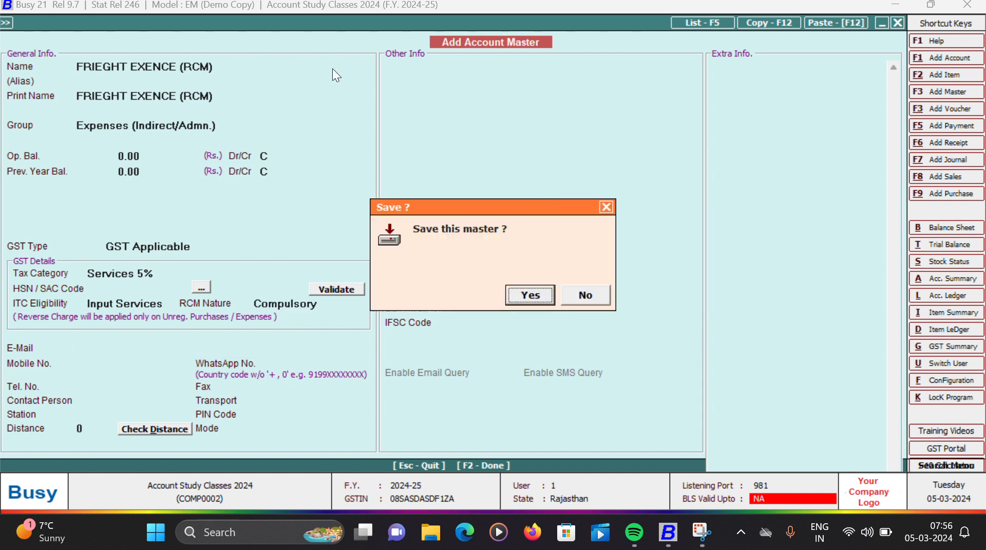
pyautogui.press('Return')
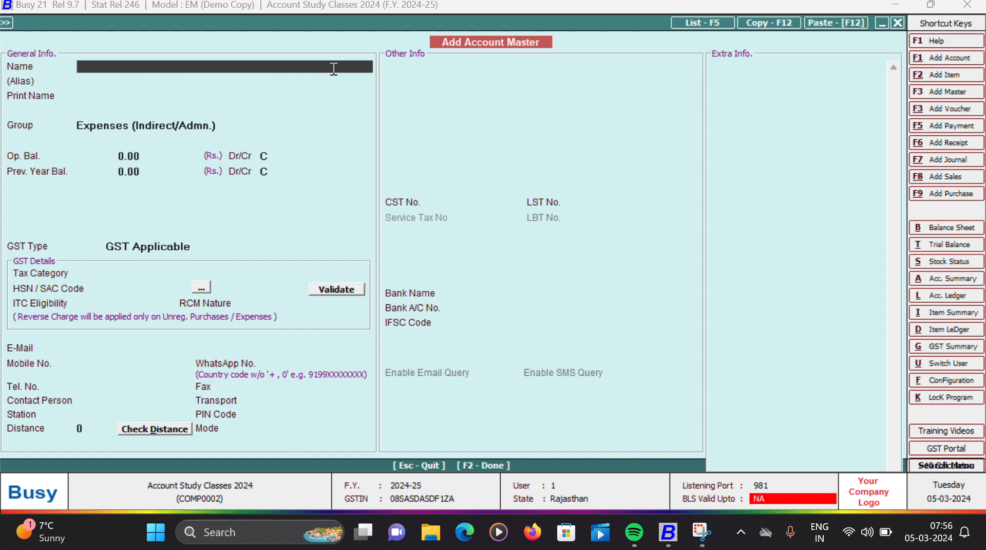
pyautogui.press('Escape')
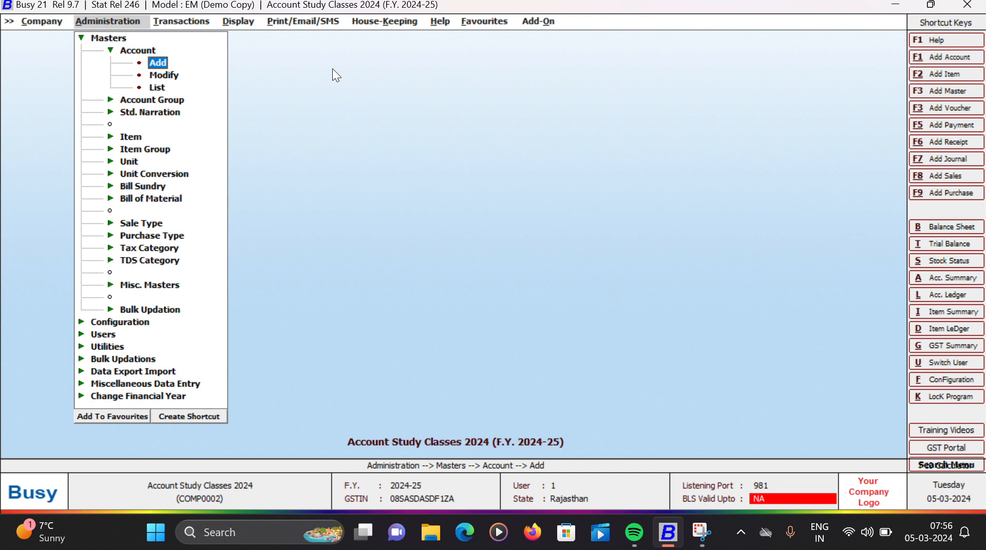
# Start a new journal voucher dated 02-04-2024 with GST nature RCM Expense and a debit first line.
pyautogui.press('Right')
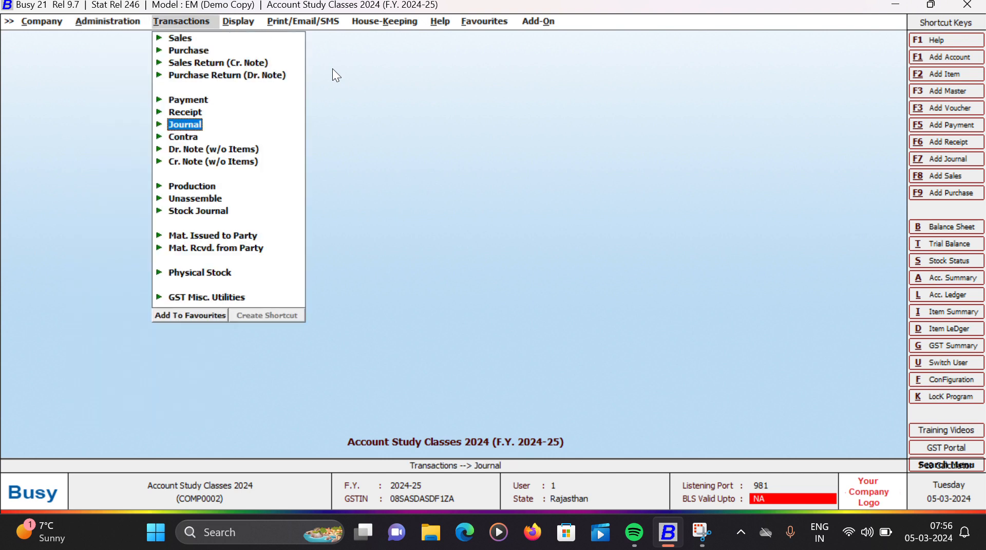
pyautogui.press('Return')
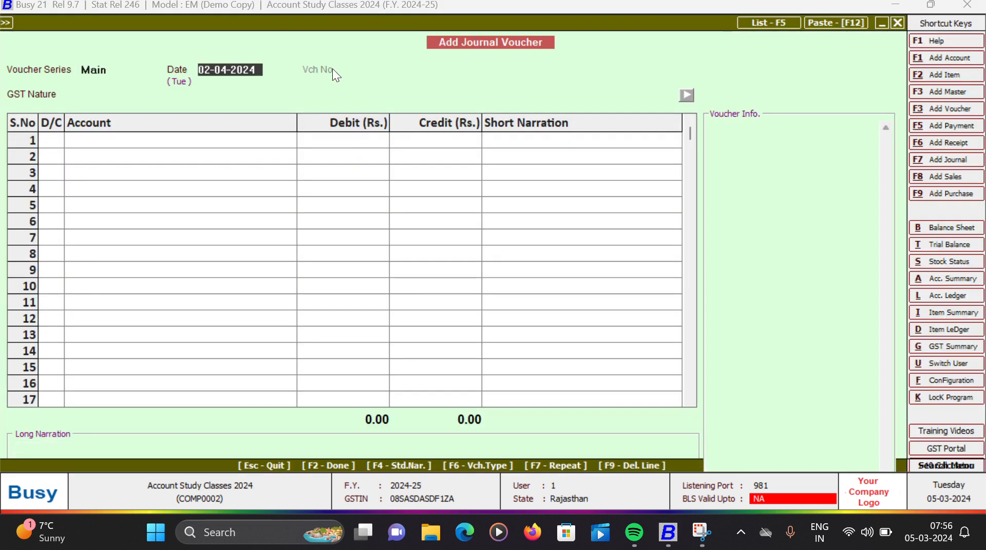
pyautogui.press('Return')
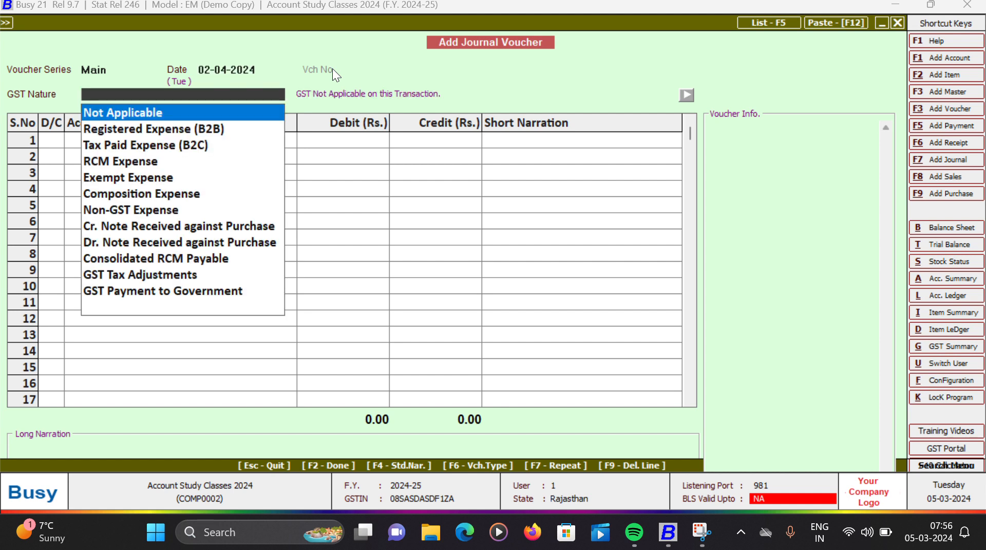
pyautogui.press('Down')
pyautogui.press('Down')
pyautogui.press('Down')
pyautogui.press('Down')
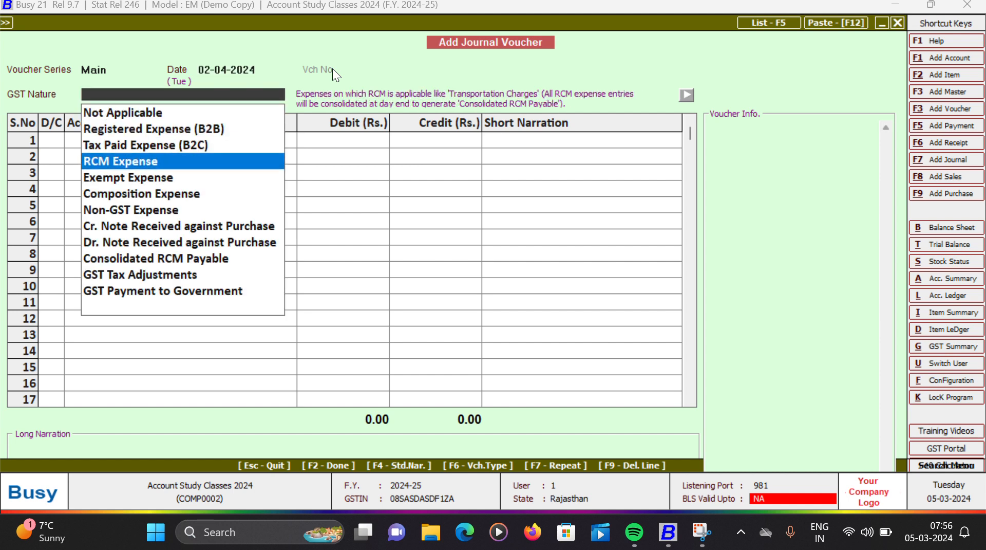
pyautogui.press('Up')
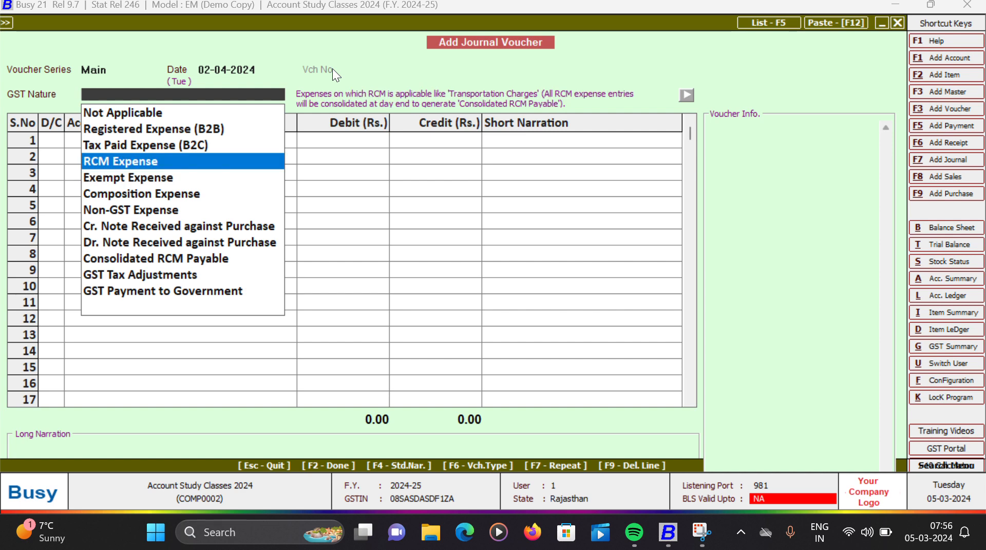
pyautogui.press('Return')
pyautogui.press('Return')
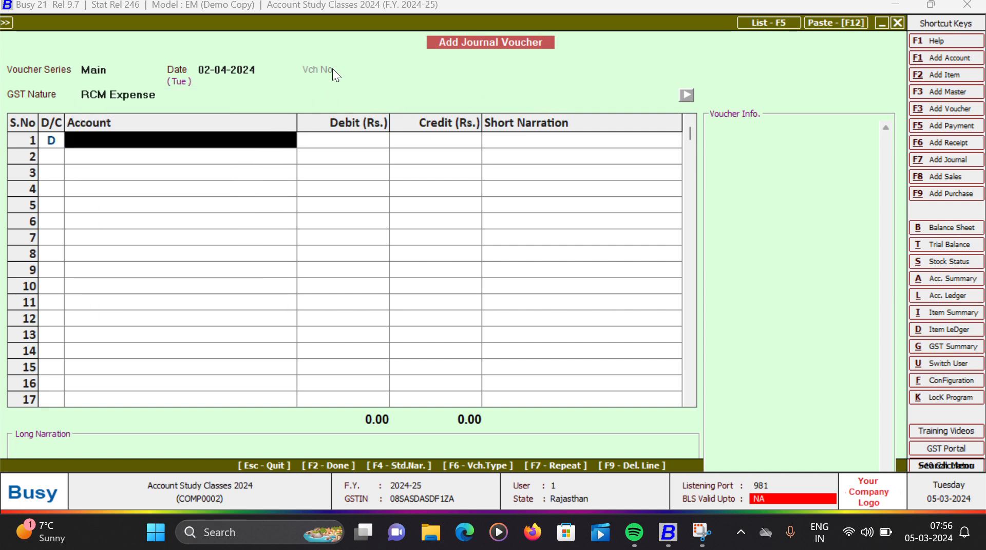
# Debit the FRIEGHT EXENCE (RCM) account with 50,000 on the first voucher line, leaving the short narration blank.
pyautogui.write('fR')
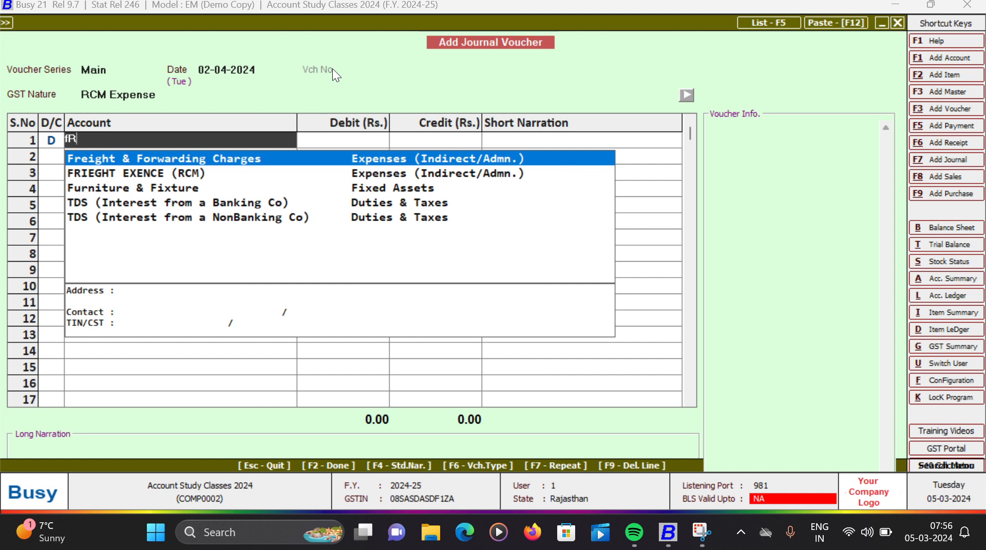
pyautogui.press('Down')
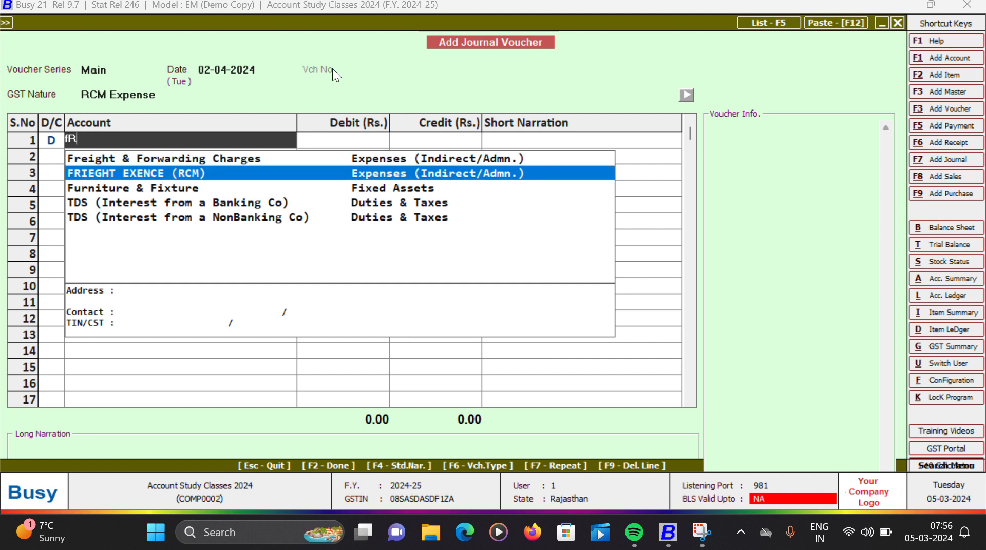
pyautogui.press('Return')
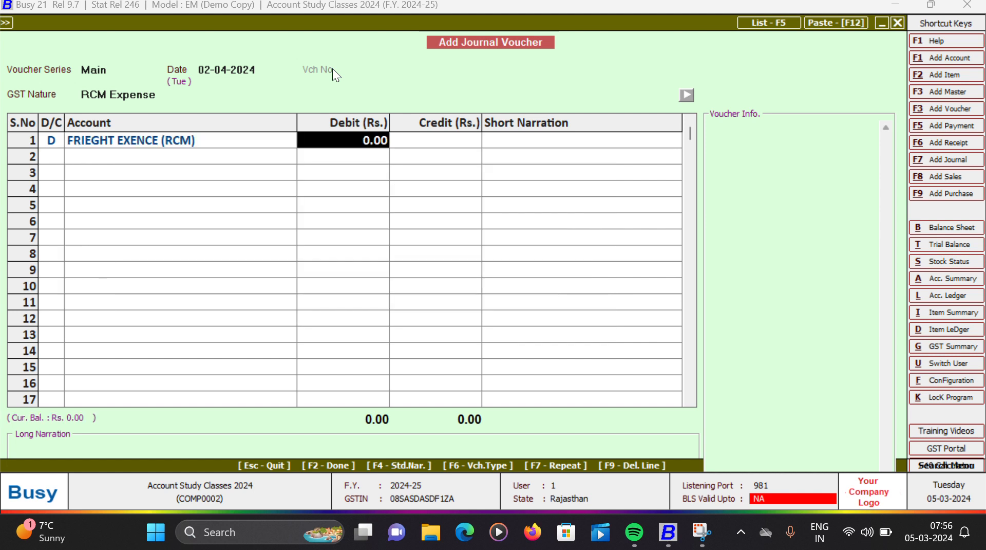
pyautogui.write('50000')
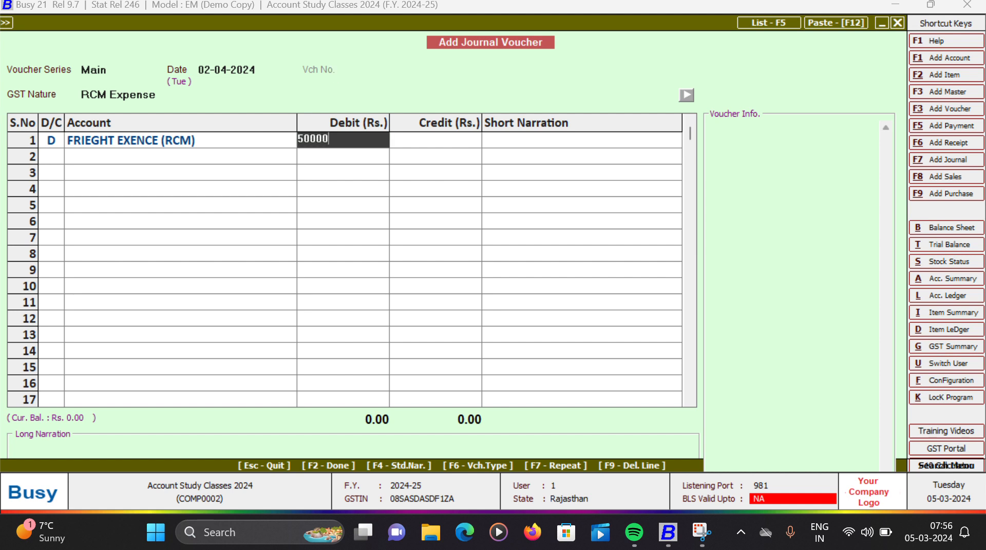
pyautogui.press('Return')
pyautogui.press('Return')
pyautogui.press('Return')
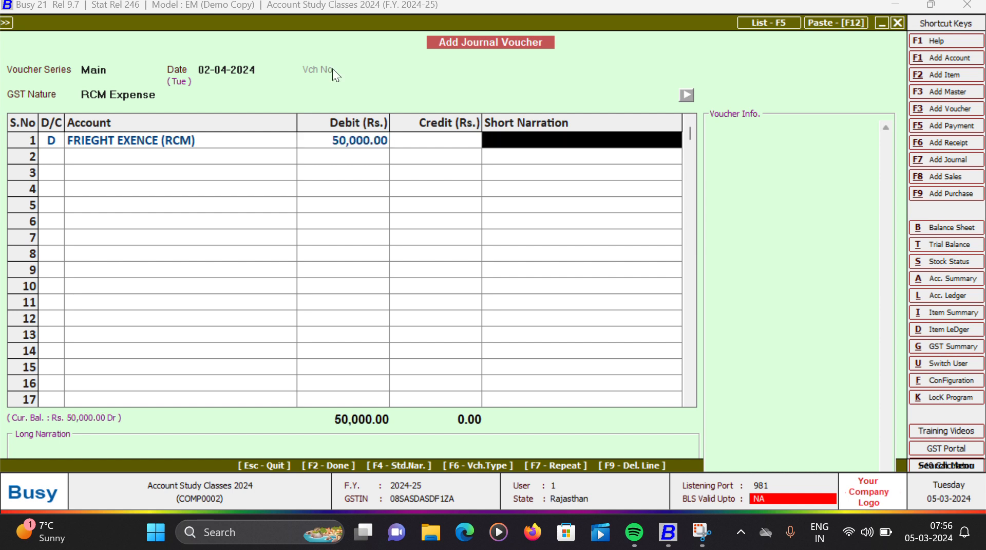
# Credit BIKANER TRANSPORT with 50,000 on the second voucher line.
pyautogui.write('bl')
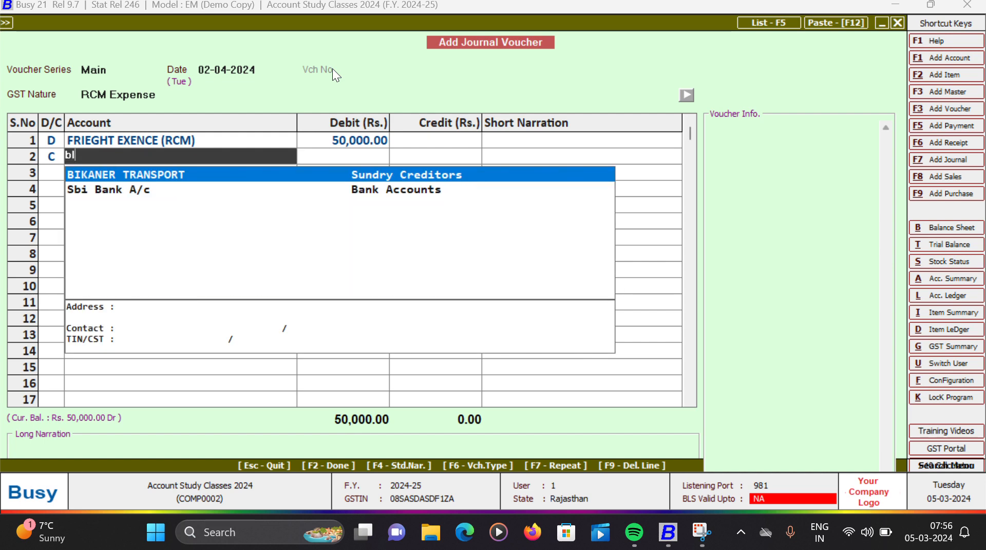
pyautogui.press('Return')
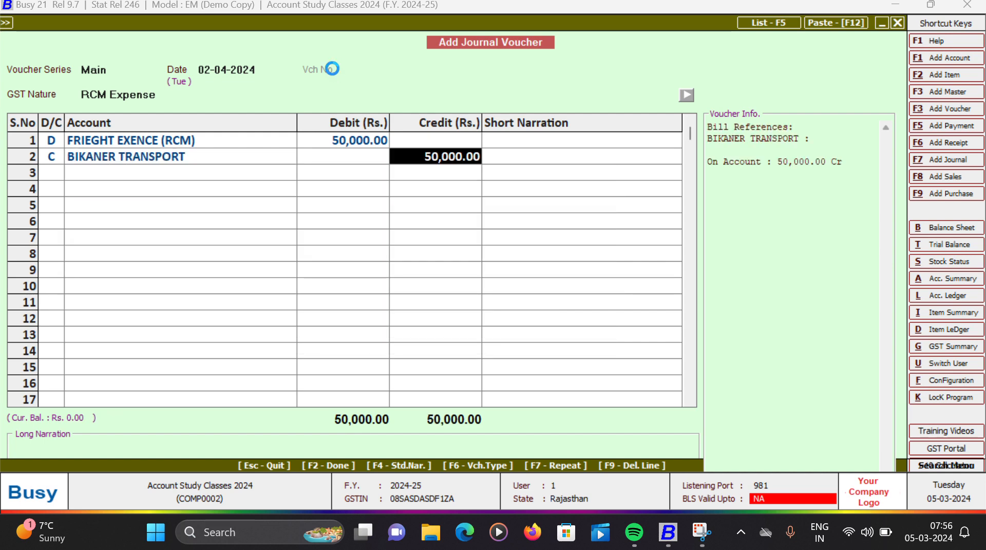
pyautogui.press('Return')
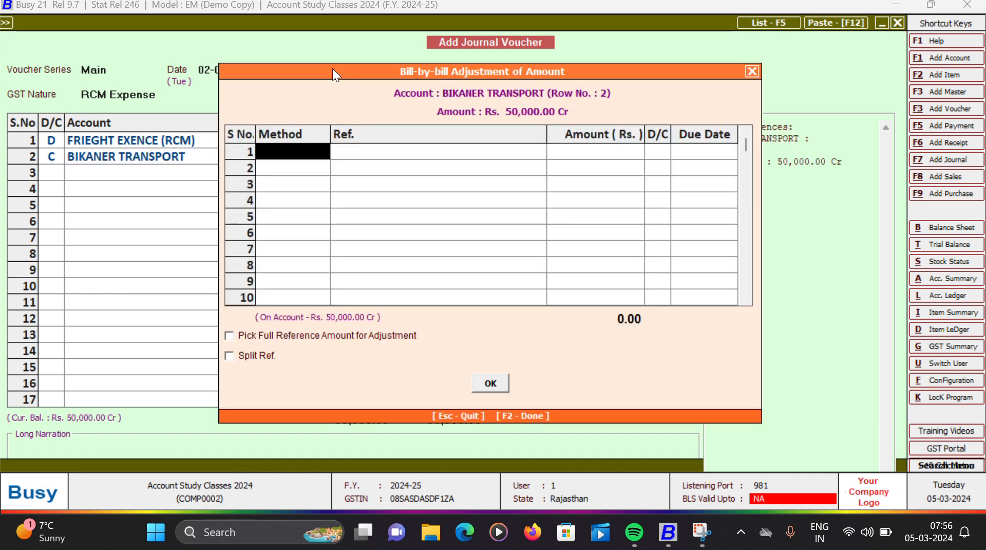
# Adjust the transporter's 50,000 credit bill by bill against a New Ref. numbered 1, due 02-04-2024.
pyautogui.press('Return')
pyautogui.write('1')
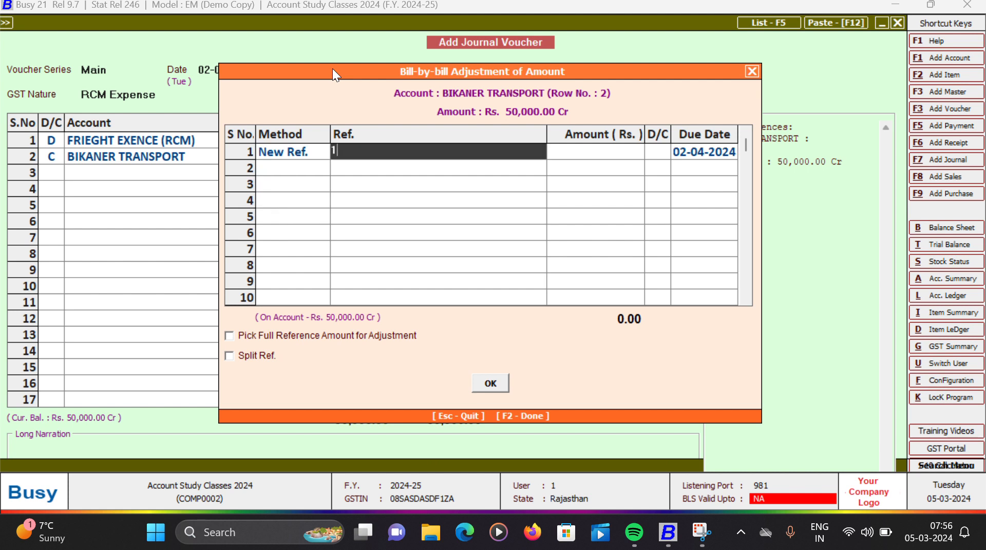
pyautogui.press('Return')
pyautogui.press('Return')
pyautogui.press('Return')
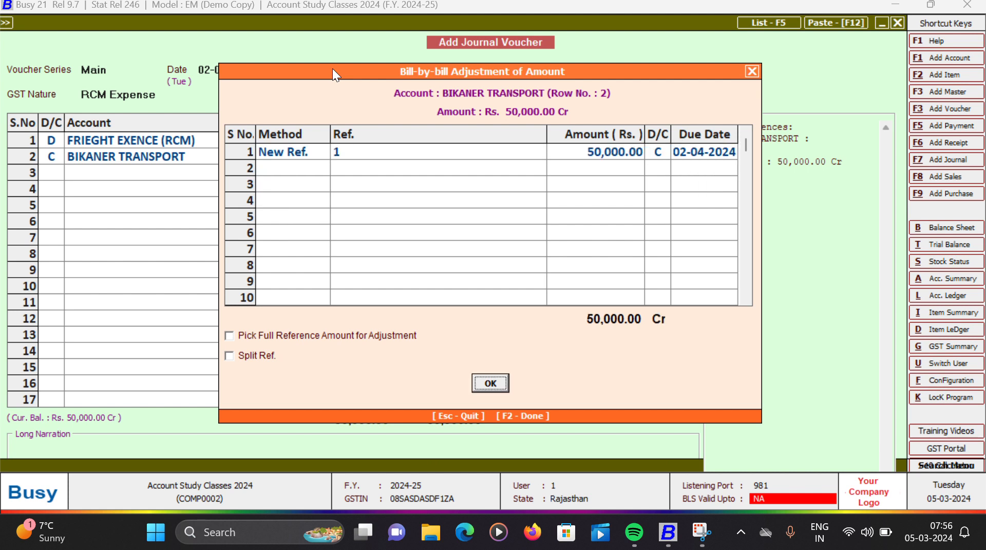
pyautogui.press('Return')
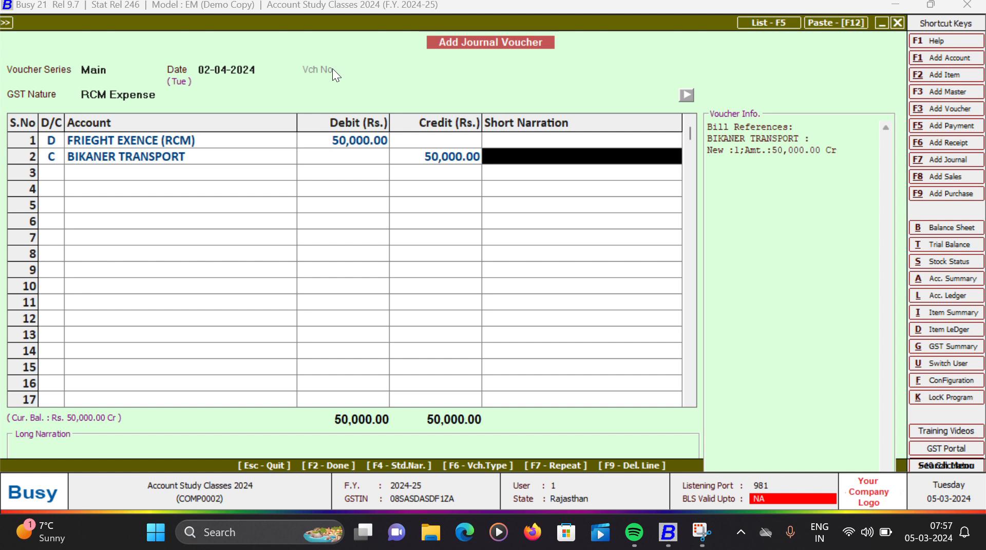
# Save the freight expense journal voucher and leave journal voucher entry.
pyautogui.press('Return')
pyautogui.press('Return')
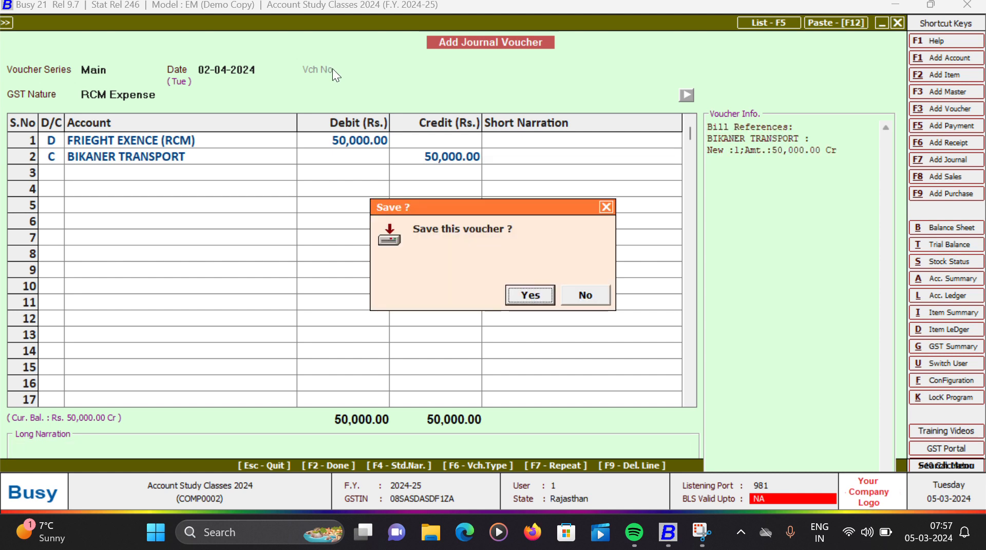
pyautogui.press('Return')
pyautogui.press('Escape')
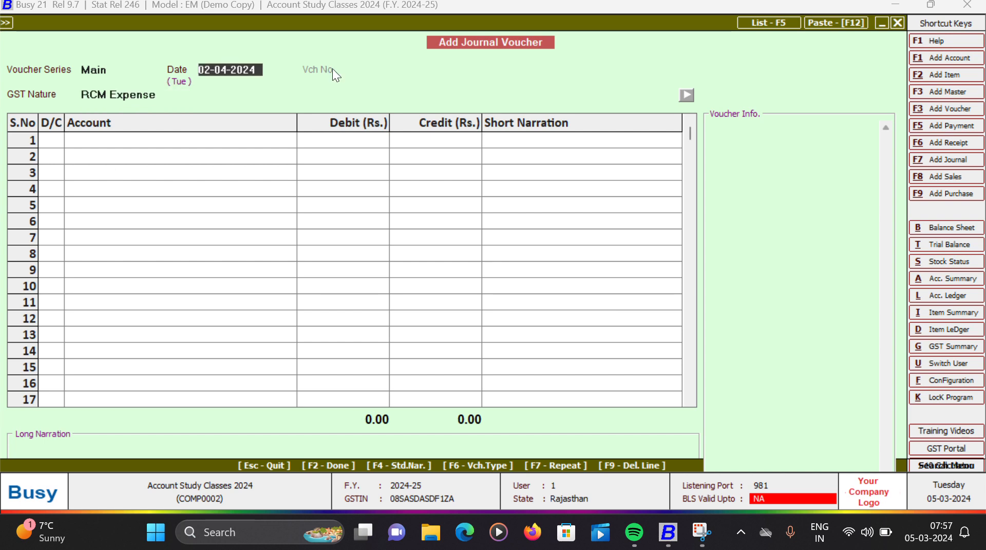
pyautogui.press('Escape')
pyautogui.press('Return')
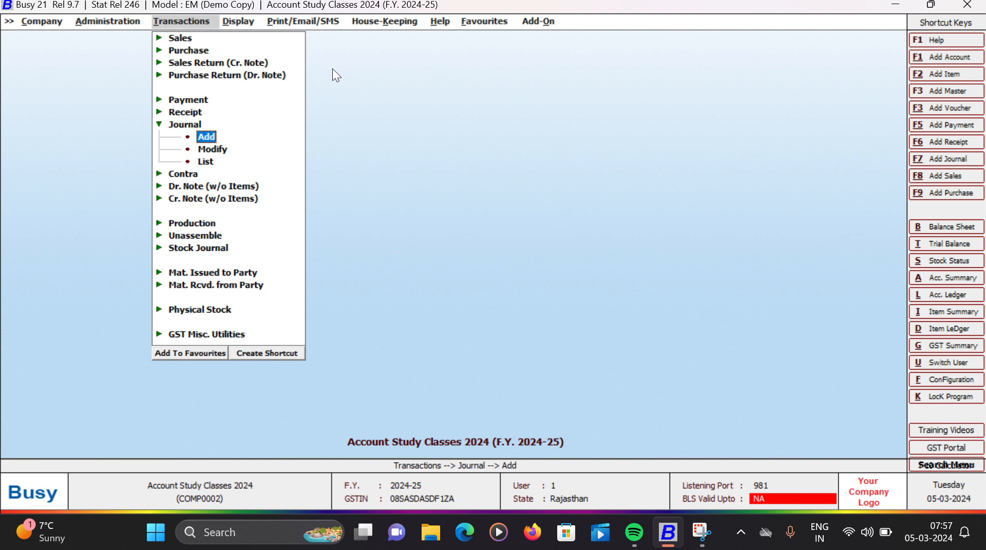
# Open the Form GSTR-3B report options from the GST returns.
pyautogui.press('Right')
pyautogui.press('Down')
pyautogui.press('Down')
pyautogui.press('Down')
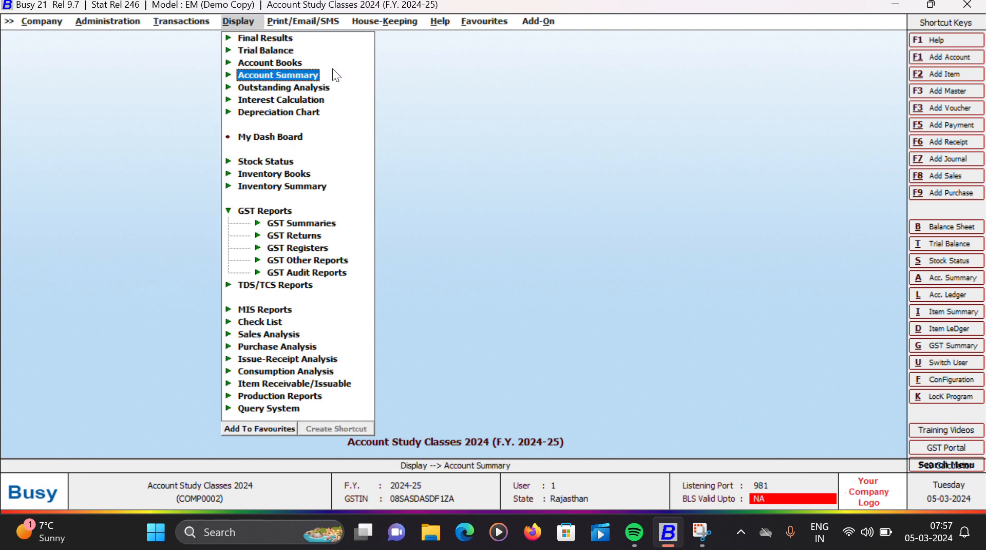
pyautogui.press('Down')
pyautogui.press('Down')
pyautogui.press('Down')
pyautogui.press('Down')
pyautogui.press('Down')
pyautogui.press('Down')
pyautogui.press('Down')
pyautogui.press('Down')
pyautogui.press('Down')
pyautogui.press('Down')
pyautogui.press('Return')
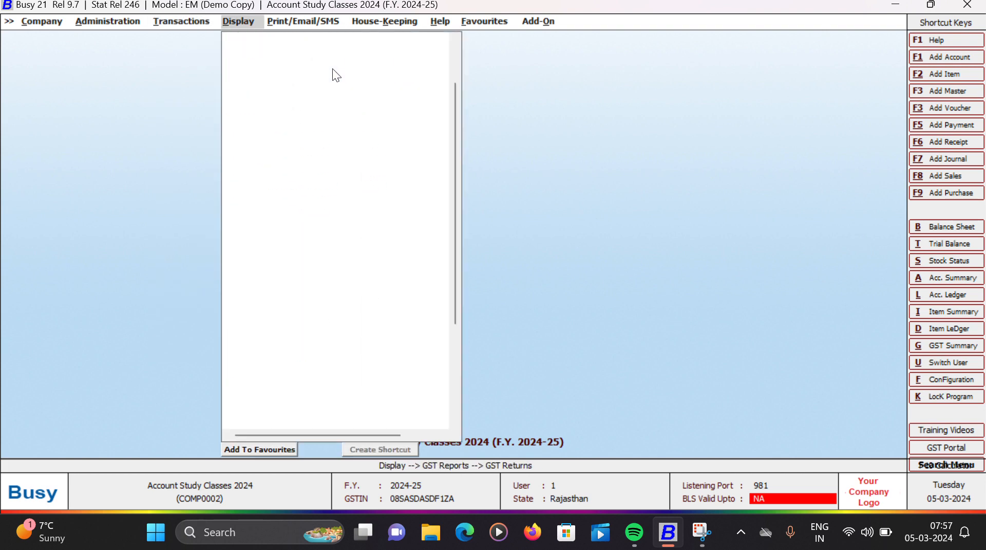
pyautogui.press('Down')
pyautogui.press('Down')
pyautogui.press('Down')
pyautogui.press('Down')
pyautogui.press('Return')
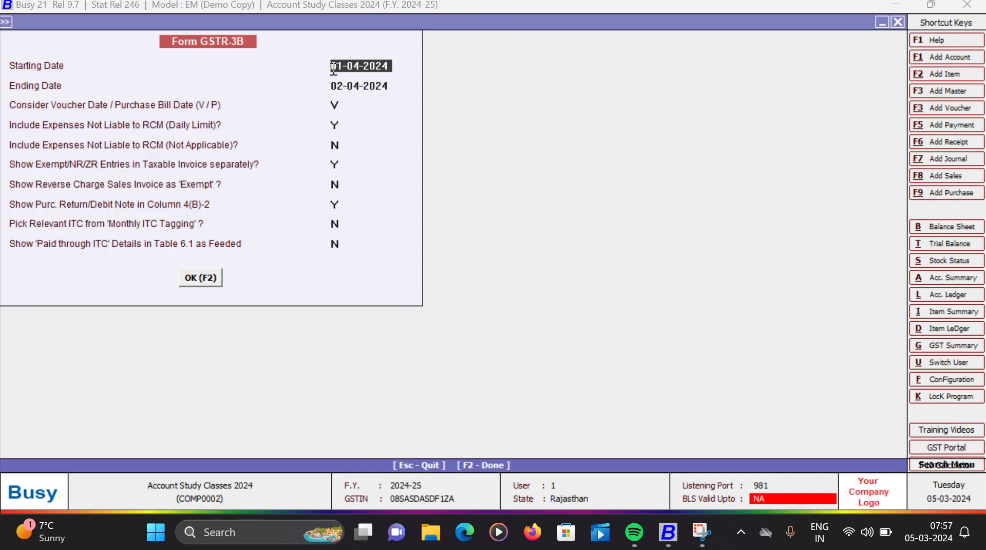
# Generate Form GSTR-3B for 01-04-2024 to 02-04-2024 with the default report options.
pyautogui.press('Return')
pyautogui.press('Return')
pyautogui.press('Return')
pyautogui.press('Return')
pyautogui.press('Return')
pyautogui.press('Return')
pyautogui.press('Return')
pyautogui.press('Return')
pyautogui.press('Return')
pyautogui.press('Return')
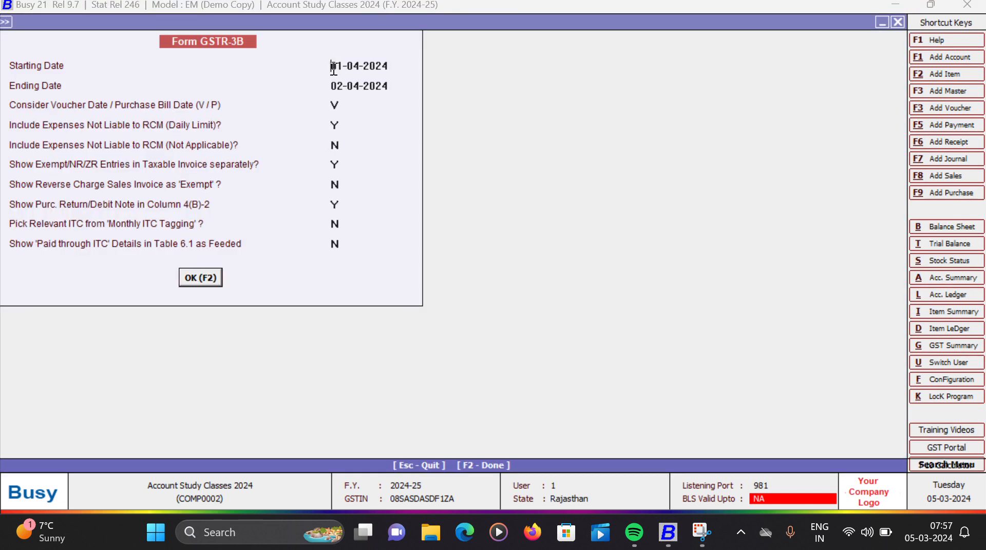
pyautogui.press('Return')
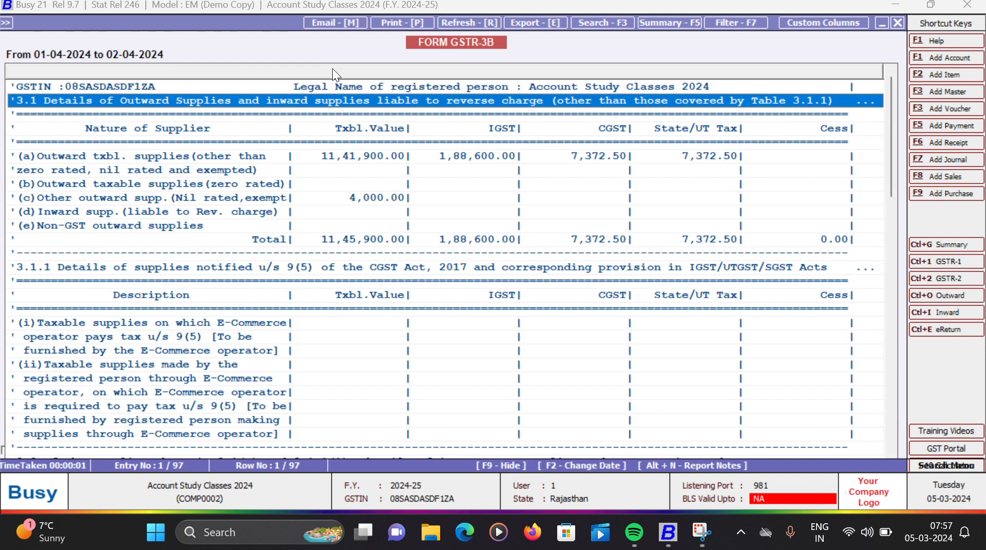
# Examine section 3.1 of Form GSTR-3B for the inward supplies liable to reverse charge.
pyautogui.press('Down')
pyautogui.press('Down')
pyautogui.press('Down')
pyautogui.press('Down')
pyautogui.press('Down')
pyautogui.press('Down')
pyautogui.press('Down')
pyautogui.press('Down')
pyautogui.press('Down')
pyautogui.press('Up')
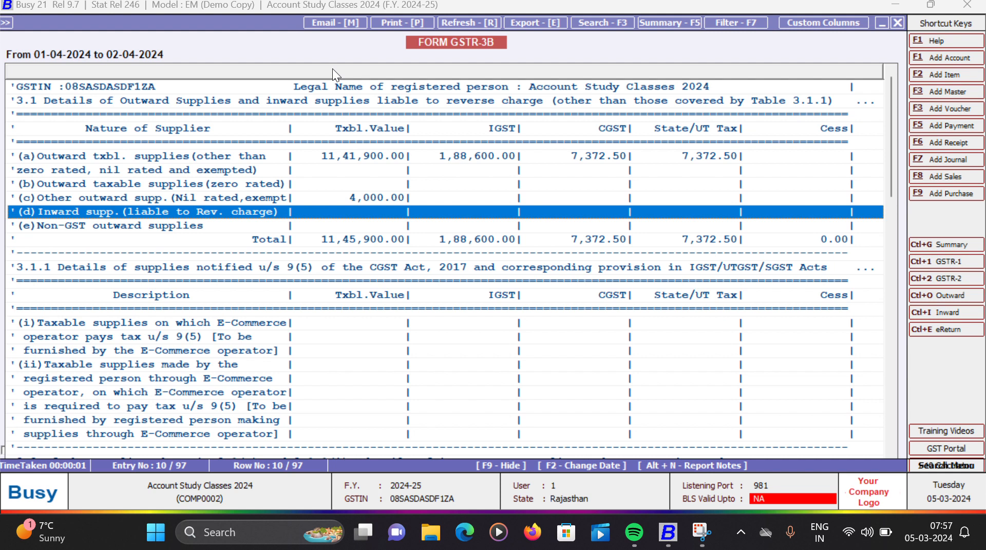
pyautogui.press('Down')
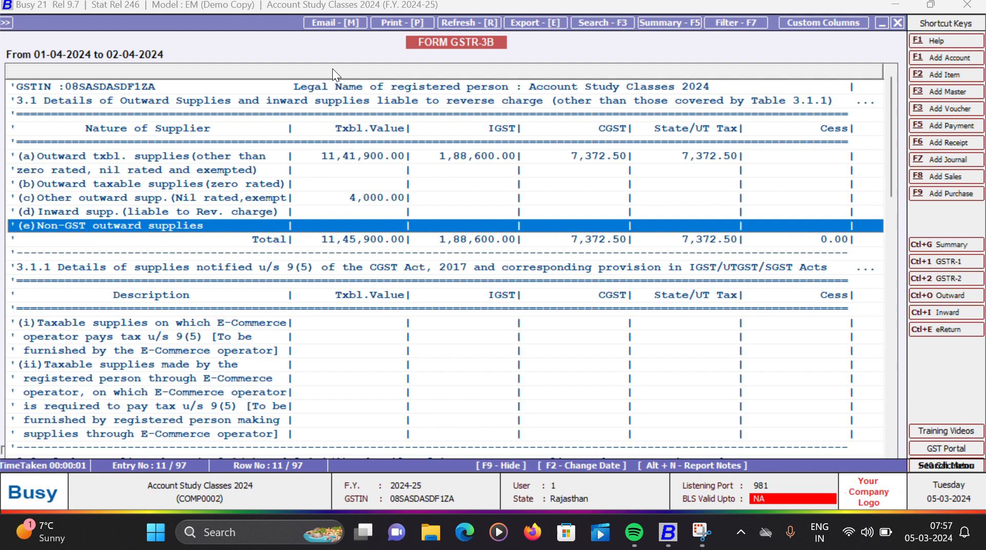
# Review sections 3.1.1 and 3.2 of the return, covering e-commerce supplies and inter-State supplies.
pyautogui.press('Down')
pyautogui.press('Down')
pyautogui.press('Down')
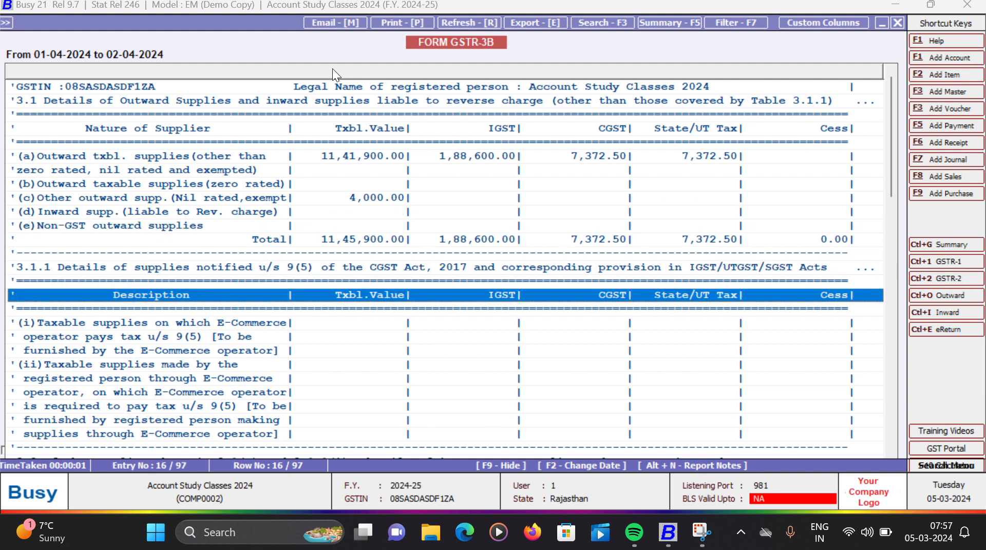
pyautogui.press('Down')
pyautogui.press('Down')
pyautogui.press('Down')
pyautogui.press('Down')
pyautogui.press('Down')
pyautogui.press('Down')
pyautogui.press('Down')
pyautogui.press('Down')
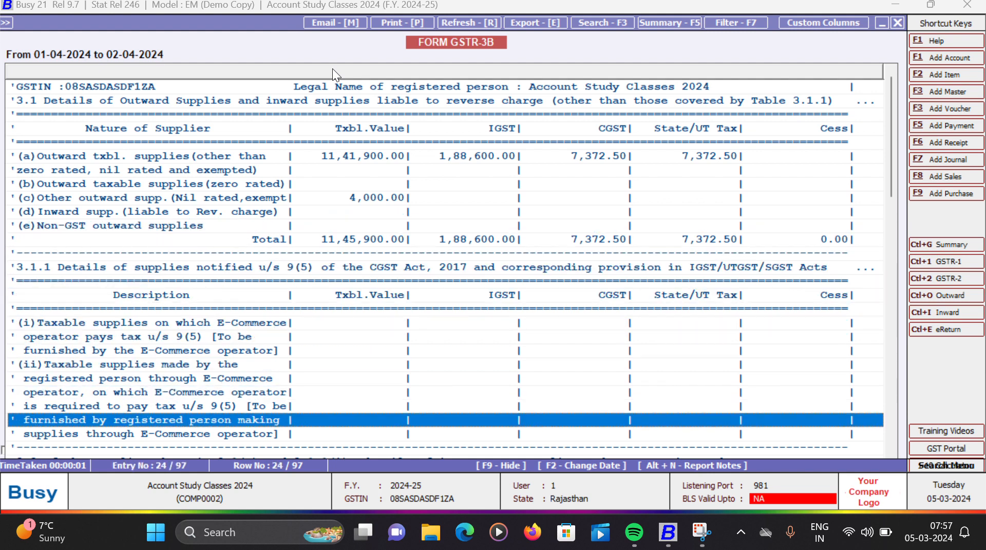
pyautogui.press('Down')
pyautogui.press('Down')
pyautogui.press('Up')
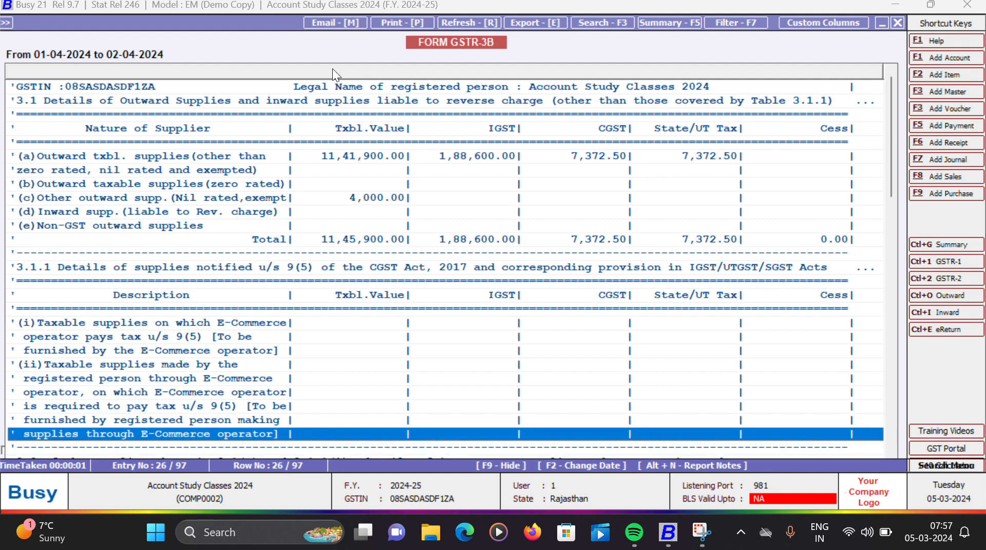
pyautogui.press('Up')
pyautogui.press('Down')
pyautogui.press('Down')
pyautogui.press('Down')
pyautogui.press('Down')
pyautogui.press('Down')
pyautogui.press('Down')
pyautogui.press('Down')
pyautogui.press('Down')
pyautogui.press('Down')
pyautogui.press('Down')
pyautogui.press('Down')
pyautogui.press('Down')
pyautogui.press('Down')
pyautogui.press('Down')
pyautogui.press('Down')
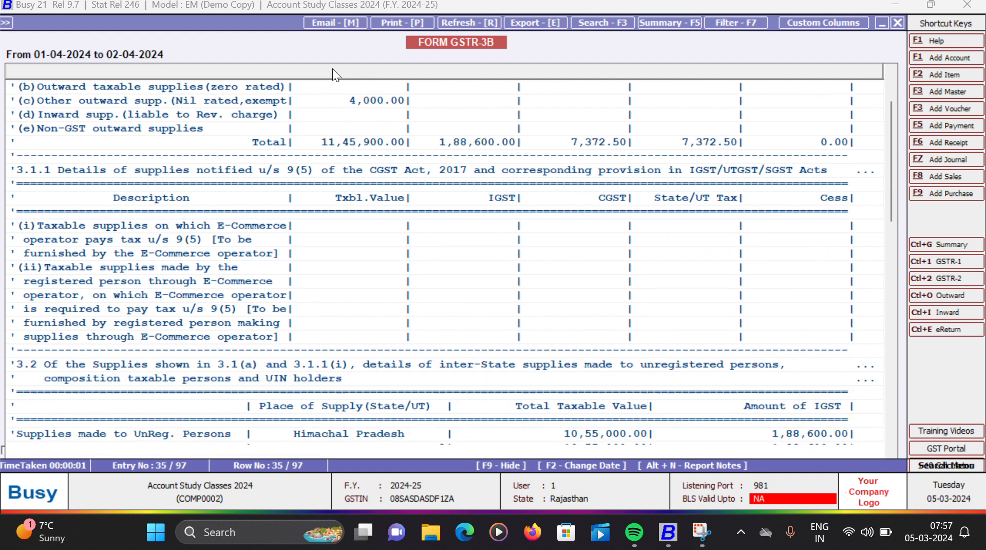
pyautogui.press('Down')
pyautogui.press('Down')
pyautogui.press('Down')
pyautogui.press('Down')
pyautogui.press('Down')
pyautogui.press('Down')
pyautogui.press('Down')
pyautogui.press('Down')
pyautogui.press('Down')
pyautogui.press('Down')
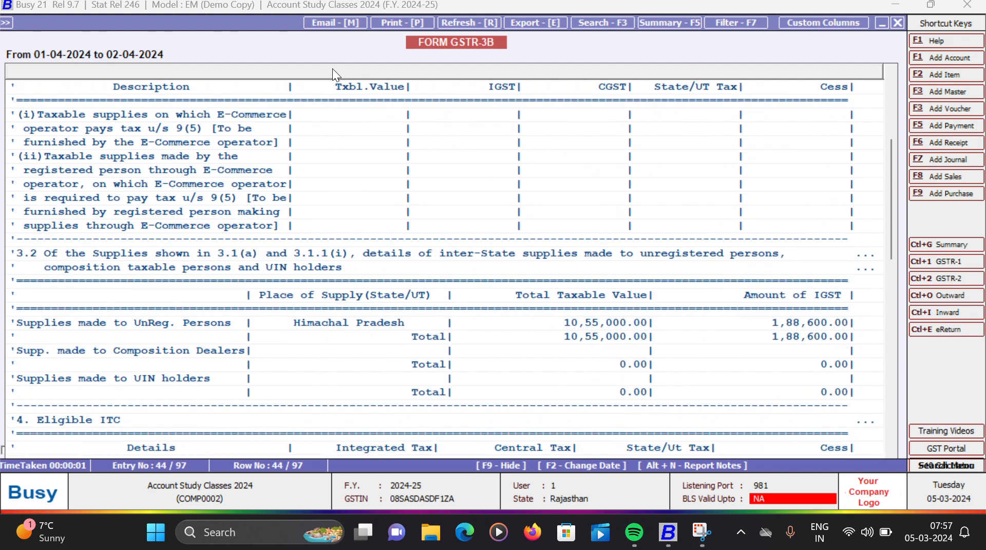
# Examine the Eligible ITC table in section 4 and continue to the exempt inward supplies in section 5.
pyautogui.press('Down')
pyautogui.press('Down')
pyautogui.press('Down')
pyautogui.press('Down')
pyautogui.press('Down')
pyautogui.press('Down')
pyautogui.press('Down')
pyautogui.press('Down')
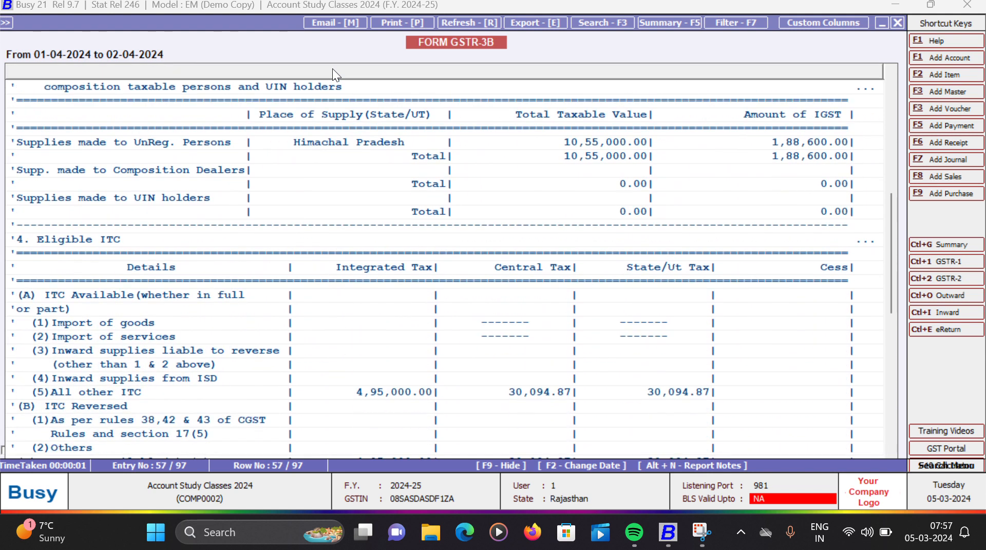
pyautogui.press('Down')
pyautogui.press('Down')
pyautogui.press('Down')
pyautogui.press('Down')
pyautogui.press('Down')
pyautogui.press('Down')
pyautogui.press('Down')
pyautogui.press('Down')
pyautogui.press('Down')
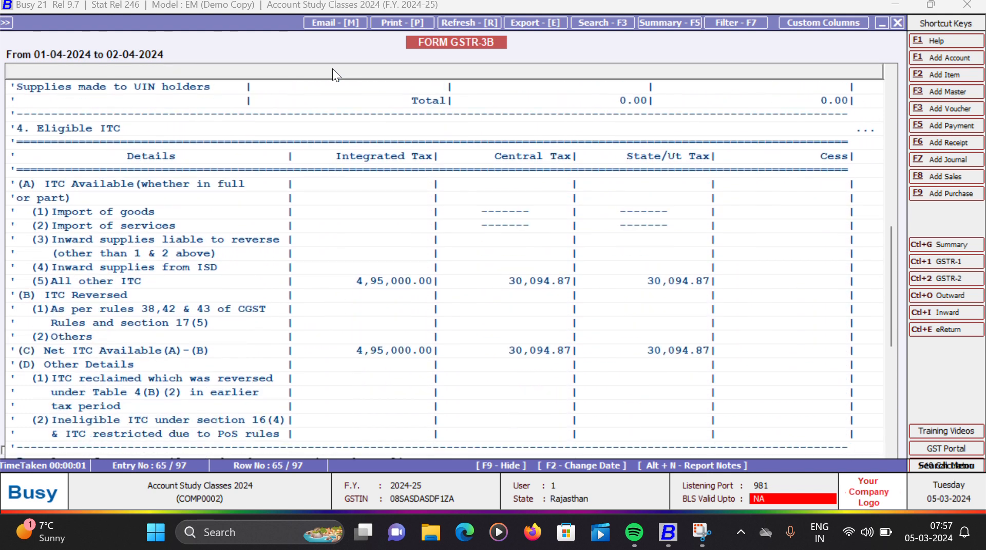
pyautogui.press('Down')
pyautogui.press('Down')
pyautogui.press('Down')
pyautogui.press('Down')
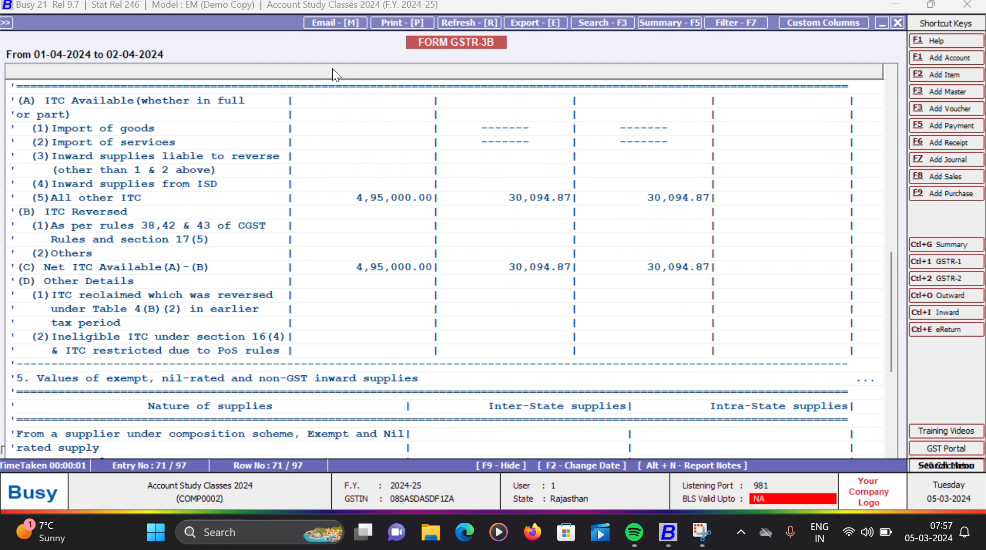
pyautogui.press('Down')
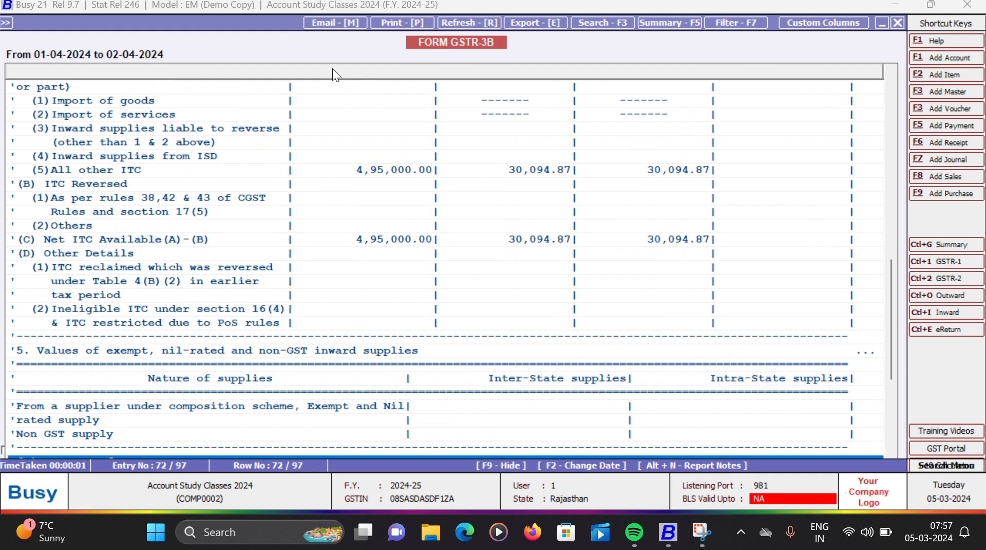
# Re-examine the ITC Reversed rows in section 4 of Form GSTR-3B.
pyautogui.press('Up')
pyautogui.press('Up')
pyautogui.press('Up')
pyautogui.press('Up')
pyautogui.press('Up')
pyautogui.press('Up')
pyautogui.press('Up')
pyautogui.press('Up')
pyautogui.press('Up')
pyautogui.press('Up')
pyautogui.press('Up')
pyautogui.press('Up')
pyautogui.press('Up')
pyautogui.press('Up')
pyautogui.press('Up')
pyautogui.press('Up')
pyautogui.press('Up')
pyautogui.press('Up')
pyautogui.press('Up')
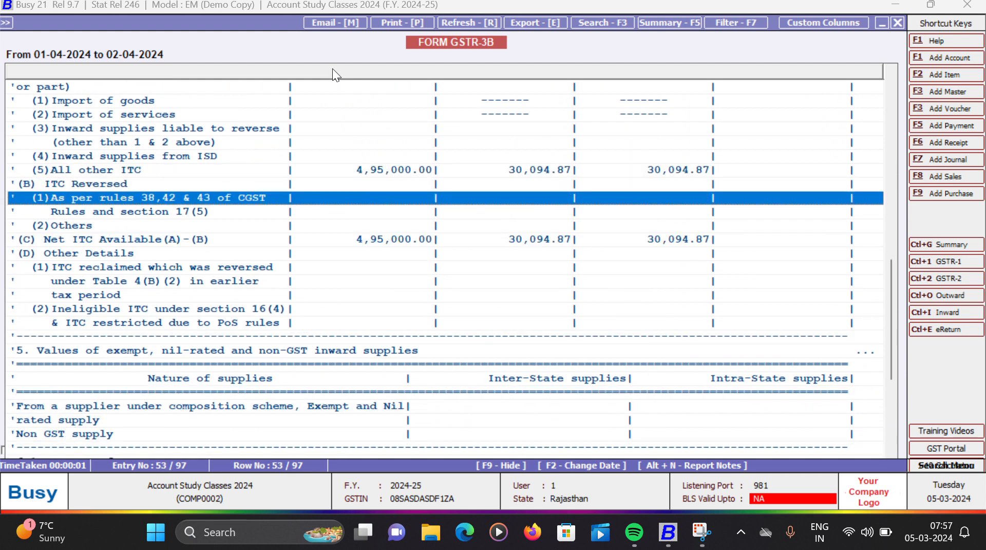
# Review section 5 on exempt inward supplies and continue to the Payment of tax table in section 6.1.
pyautogui.press('Down')
pyautogui.press('Down')
pyautogui.press('Down')
pyautogui.press('Down')
pyautogui.press('Down')
pyautogui.press('Down')
pyautogui.press('Down')
pyautogui.press('Down')
pyautogui.press('Down')
pyautogui.press('Down')
pyautogui.press('Down')
pyautogui.press('Down')
pyautogui.press('Down')
pyautogui.press('Down')
pyautogui.press('Down')
pyautogui.press('Down')
pyautogui.press('Down')
pyautogui.press('Down')
pyautogui.press('Down')
pyautogui.press('Down')
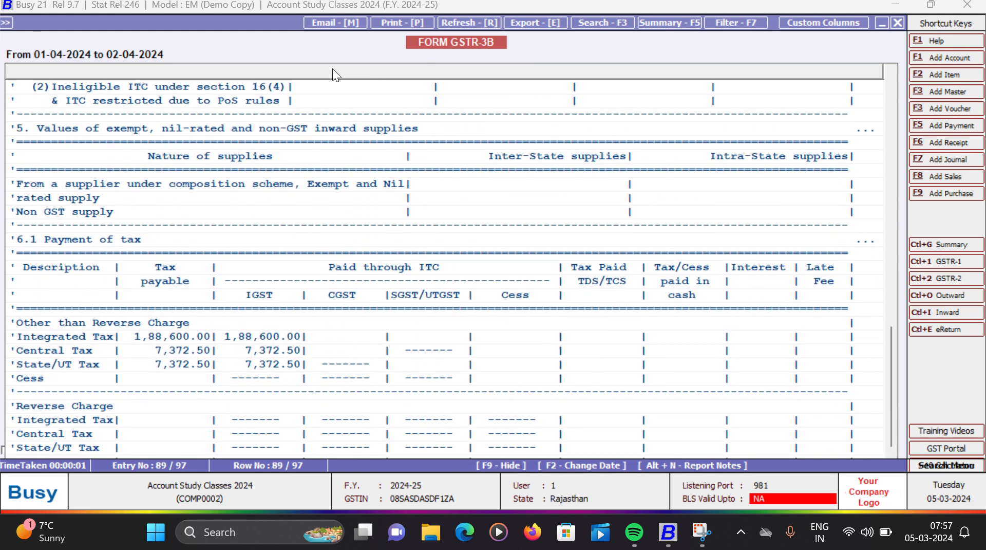
# Examine the Reverse Charge rows for Integrated and Central Tax in section 6.1, and close the GSTR-3B report.
pyautogui.press('Up')
pyautogui.press('Up')
pyautogui.press('Up')
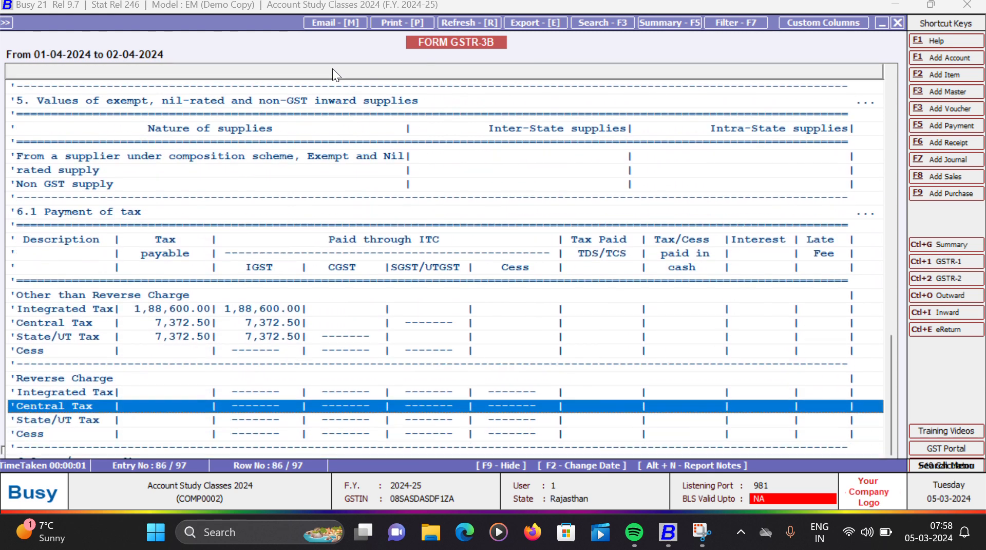
pyautogui.press('Down')
pyautogui.press('Up')
pyautogui.press('Down')
pyautogui.press('Up')
pyautogui.press('Down')
pyautogui.press('Up')
pyautogui.press('Up')
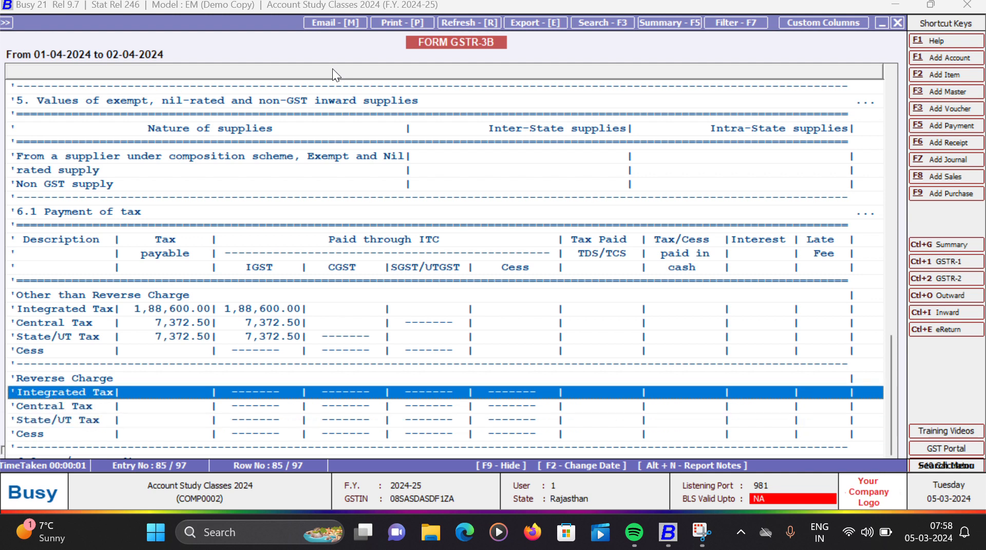
pyautogui.press('Escape')
pyautogui.press('Escape')
pyautogui.press('Escape')
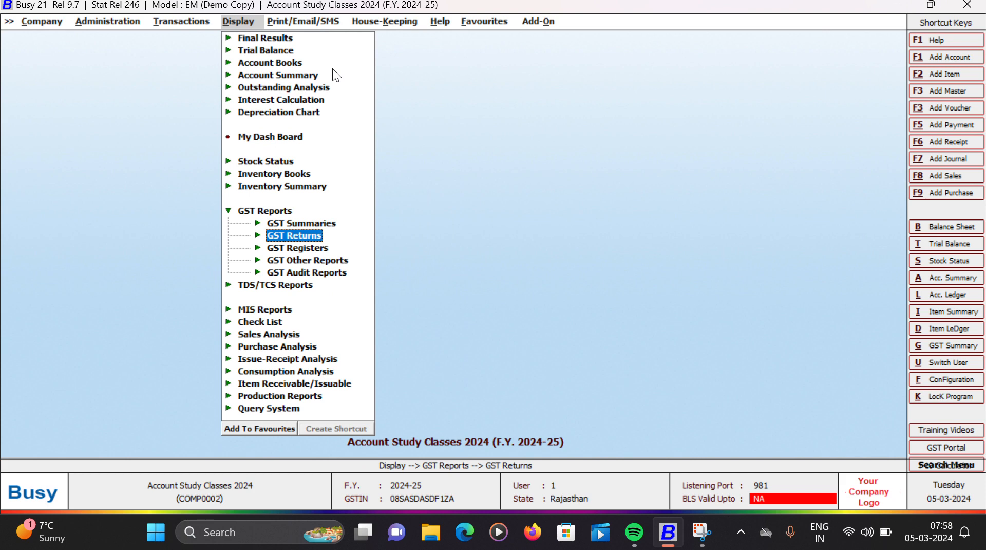
# Open the Check/Post Consolidated RCM Payable utility among the GST miscellaneous utilities.
pyautogui.press('Left')
pyautogui.press('Left')
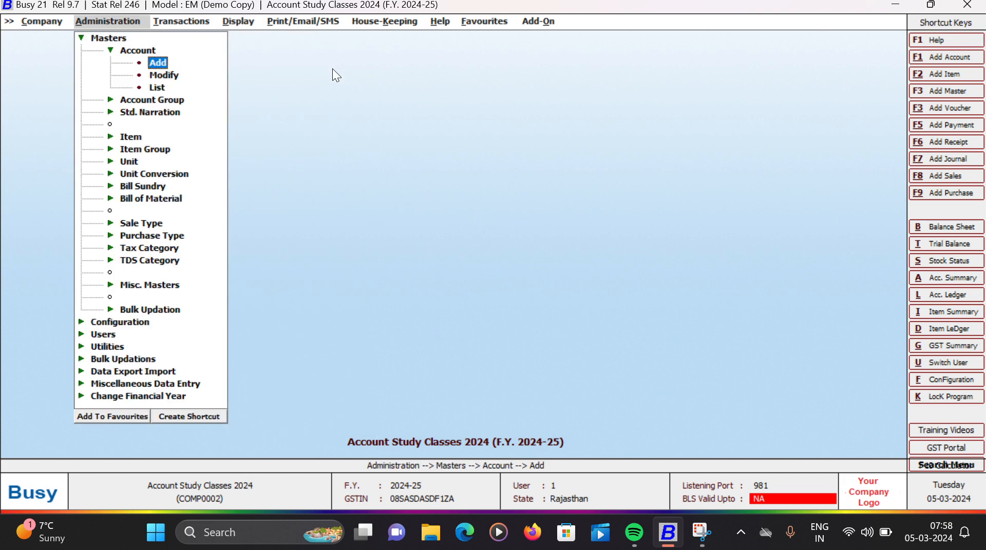
pyautogui.press('Down')
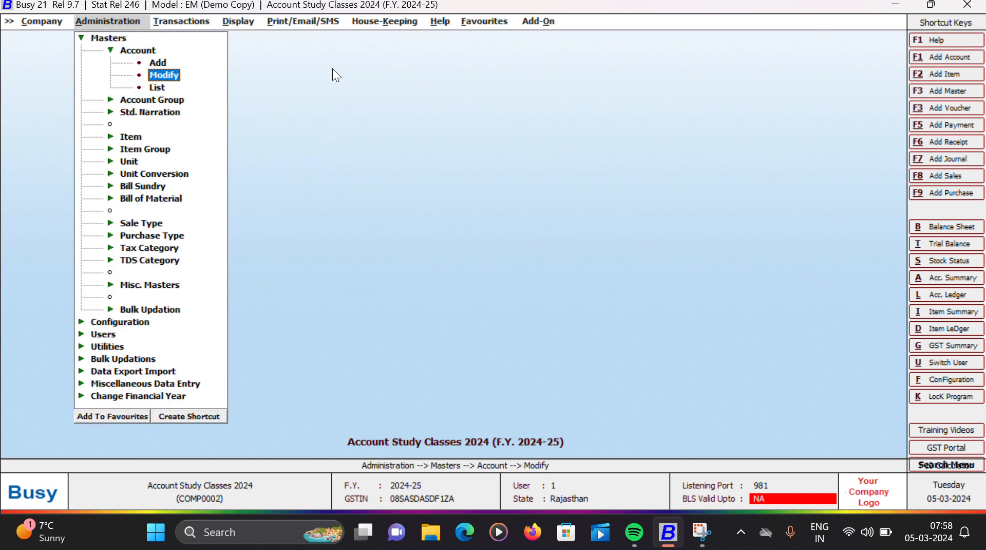
pyautogui.press('Right')
pyautogui.press('Down')
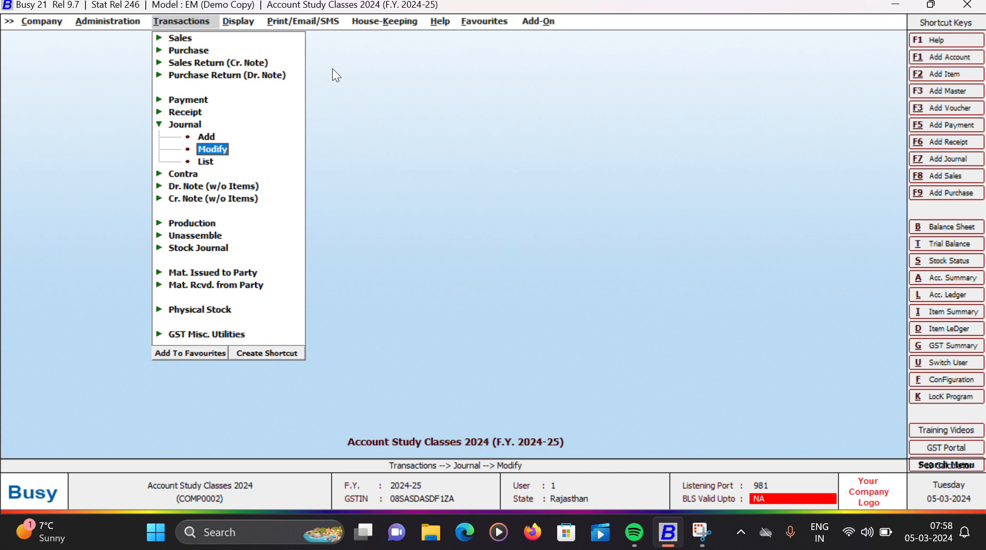
pyautogui.press('Down')
pyautogui.press('Down')
pyautogui.press('Down')
pyautogui.press('Down')
pyautogui.press('Down')
pyautogui.press('Down')
pyautogui.press('Down')
pyautogui.press('Down')
pyautogui.press('Down')
pyautogui.press('Down')
pyautogui.press('Down')
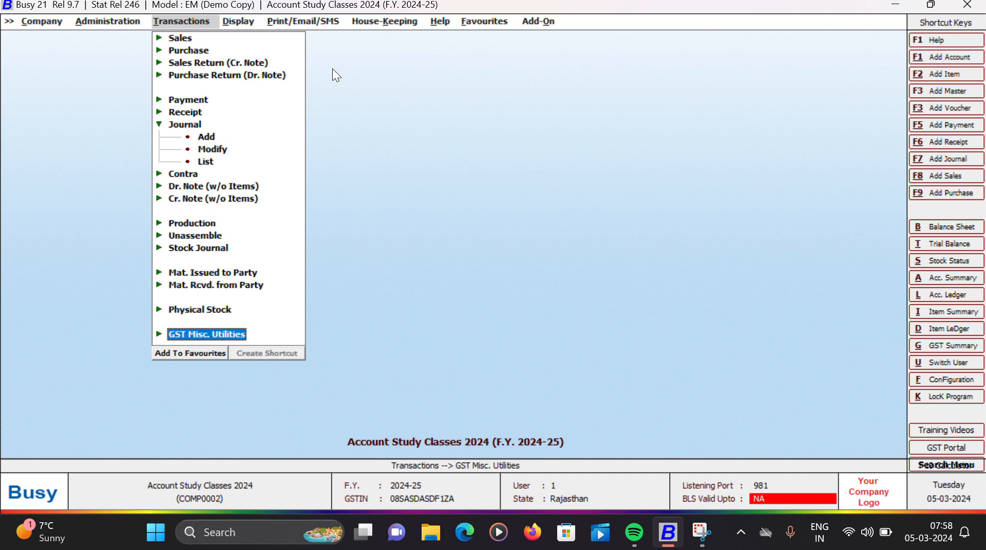
pyautogui.press('Return')
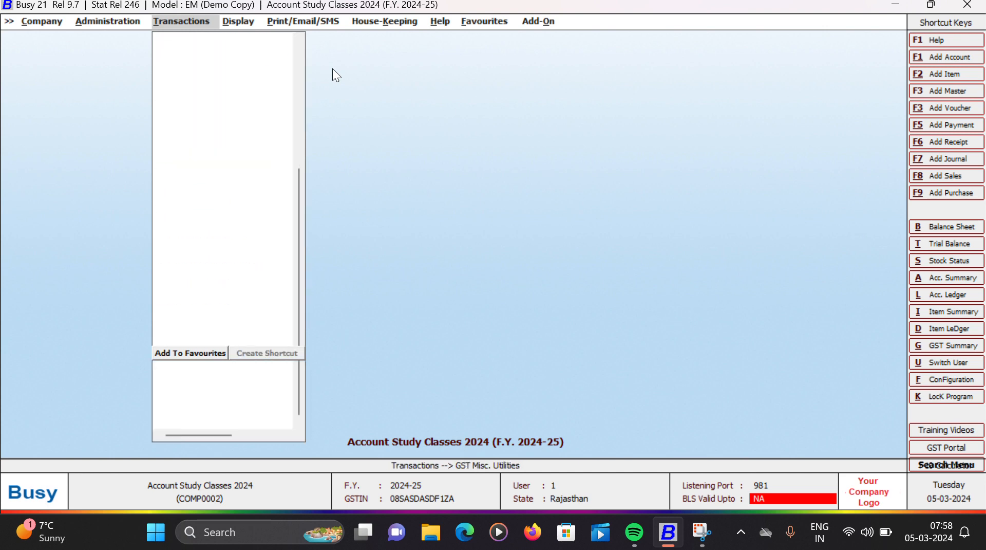
pyautogui.press('Down')
pyautogui.press('Down')
pyautogui.press('Down')
pyautogui.press('Down')
pyautogui.press('Down')
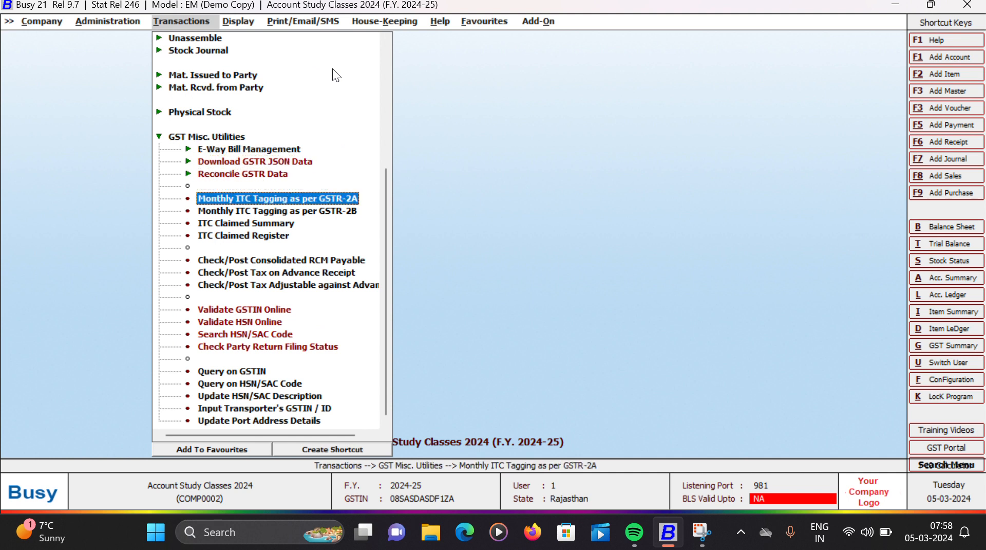
pyautogui.press('Down')
pyautogui.press('Down')
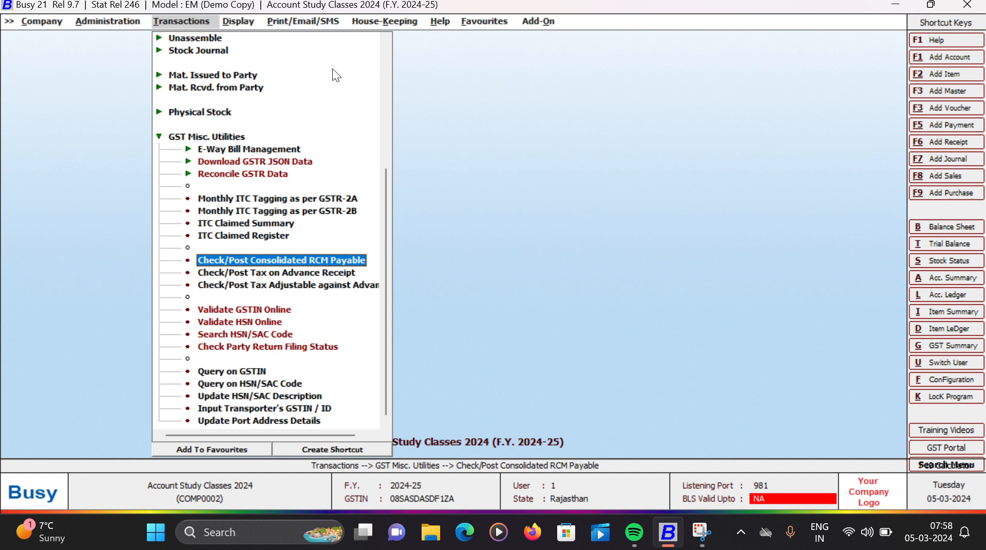
pyautogui.press('Return')
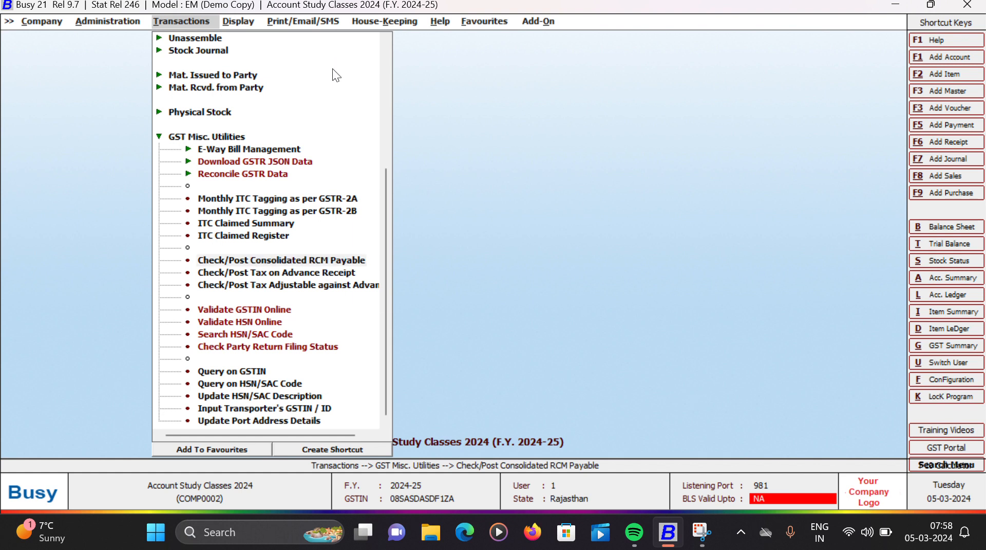
pyautogui.press('Return')
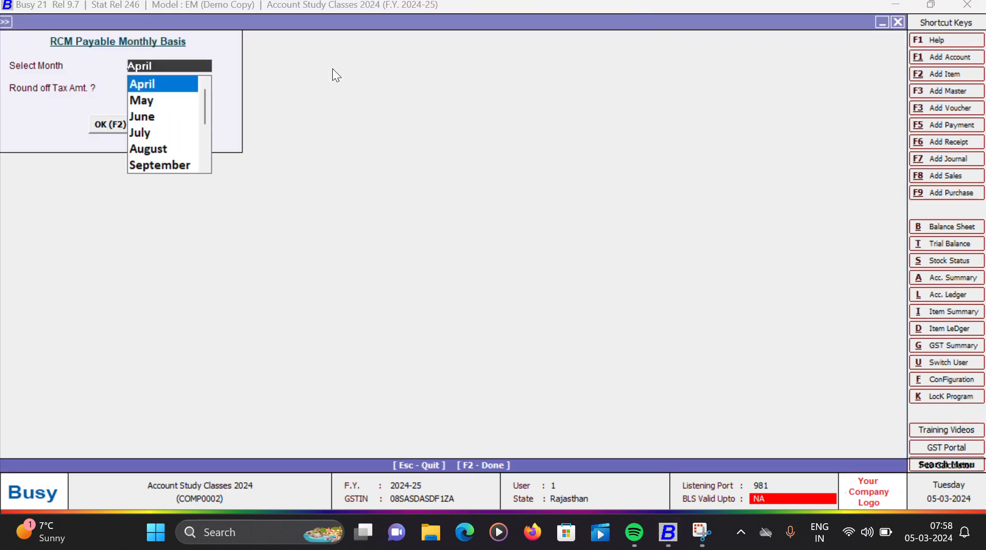
# Generate the RCM Payable Monthly Basis report for April without rounding off the tax amount.
pyautogui.press('Return')
pyautogui.press('Return')
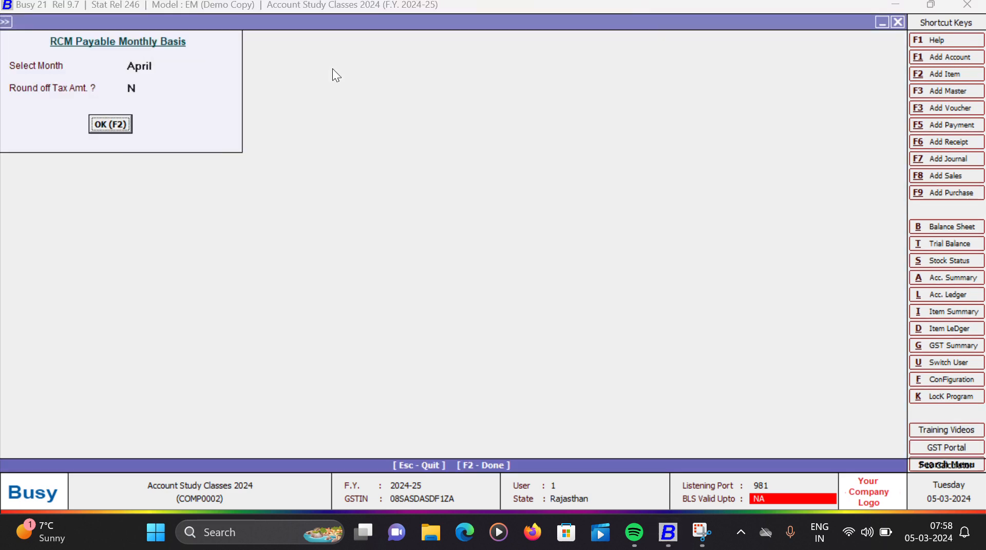
pyautogui.press('Return')
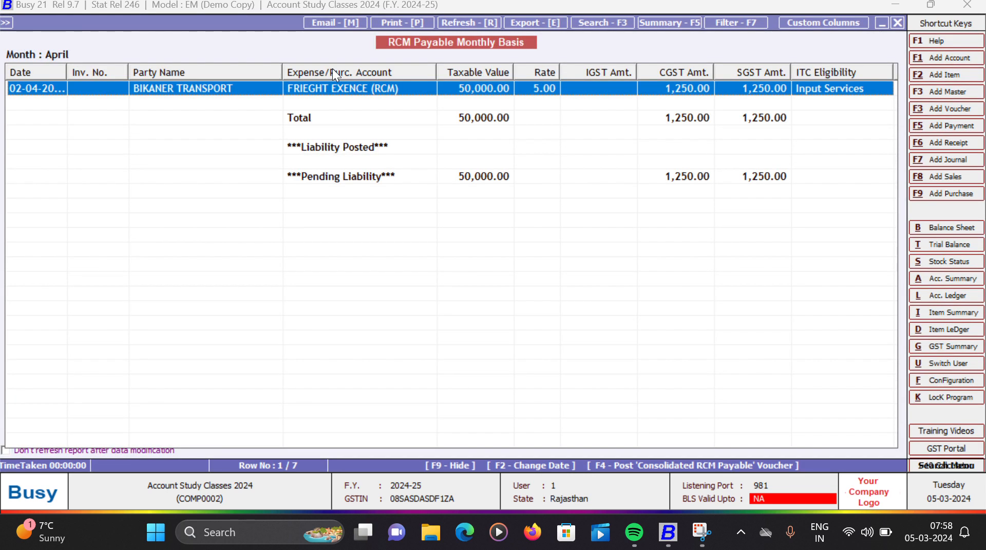
# Examine the April RCM report's freight expense entry, its total, and the posted and pending liability rows.
pyautogui.press('Down')
pyautogui.press('Down')
pyautogui.press('Down')
pyautogui.press('Down')
pyautogui.press('Down')
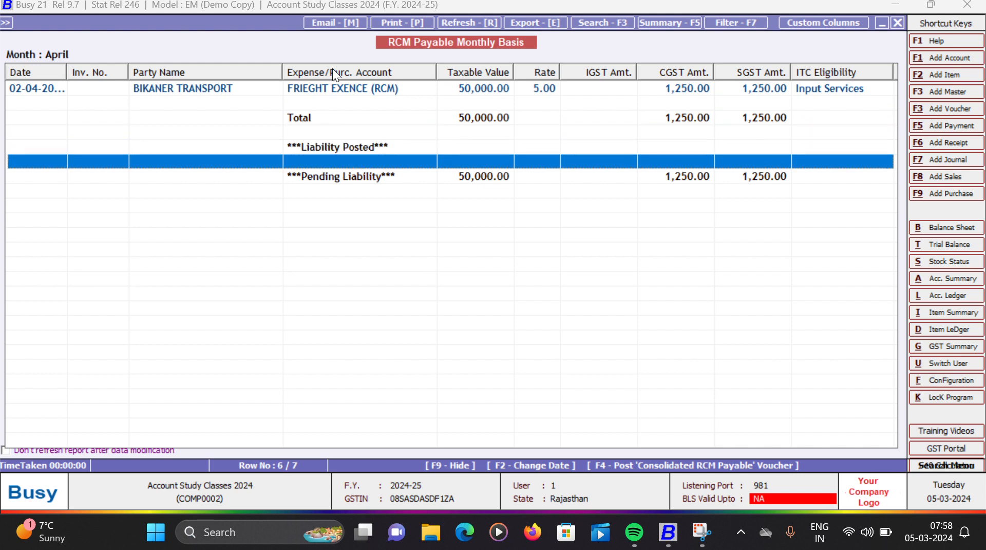
pyautogui.press('Up')
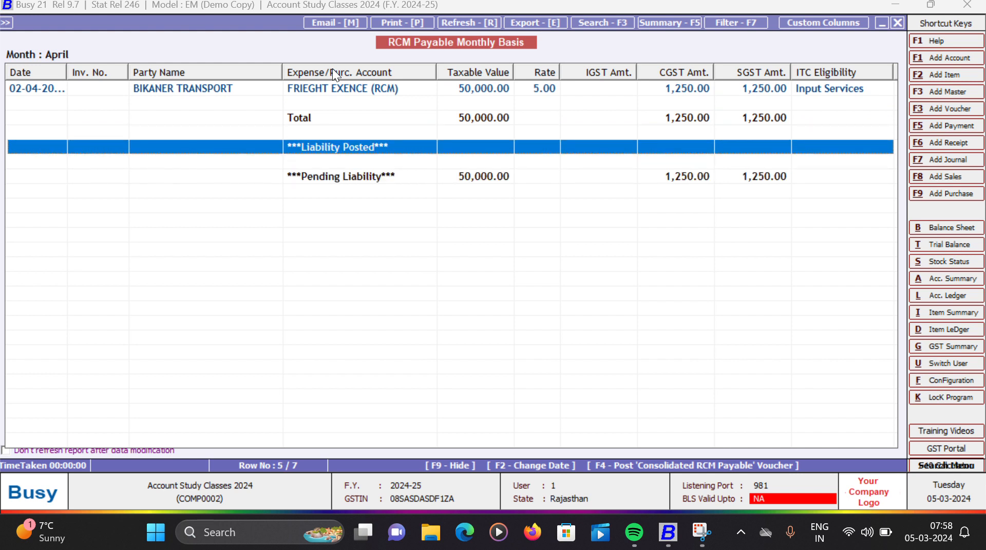
pyautogui.press('Down')
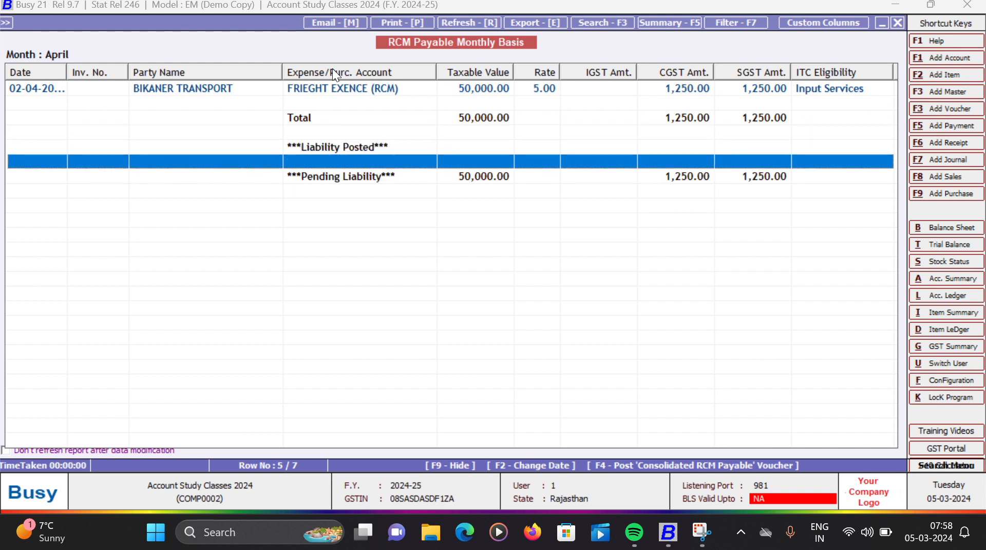
pyautogui.press('Down')
pyautogui.press('Up')
pyautogui.press('Up')
pyautogui.press('Up')
pyautogui.press('Up')
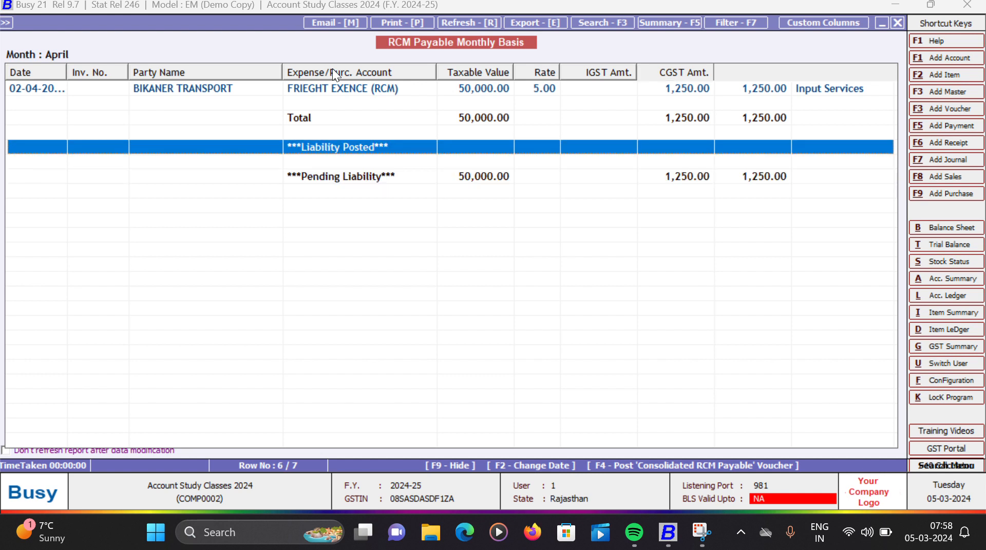
pyautogui.press('Down')
pyautogui.press('Down')
pyautogui.press('Down')
pyautogui.press('Down')
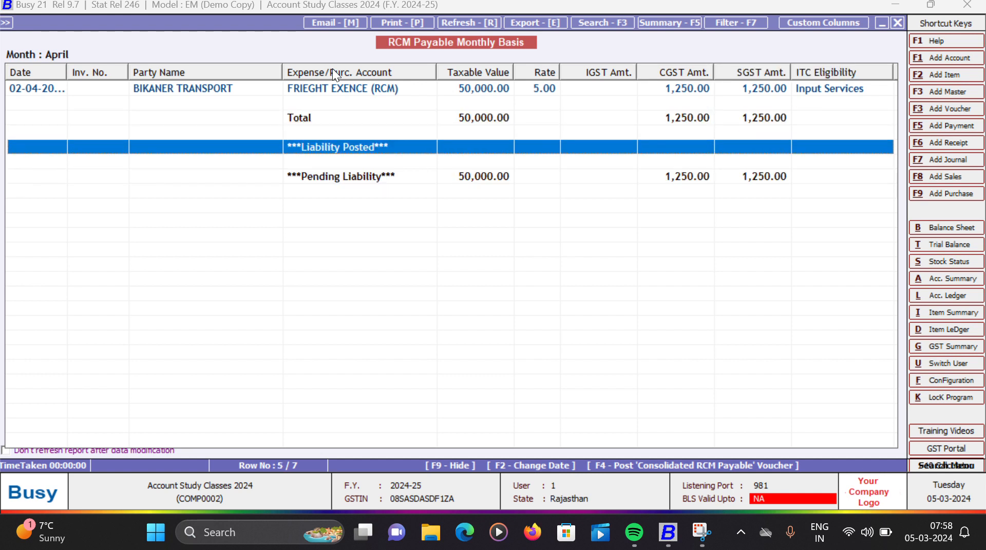
pyautogui.press('Up')
pyautogui.press('Up')
pyautogui.press('Up')
pyautogui.press('Up')
pyautogui.press('Up')
pyautogui.press('Up')
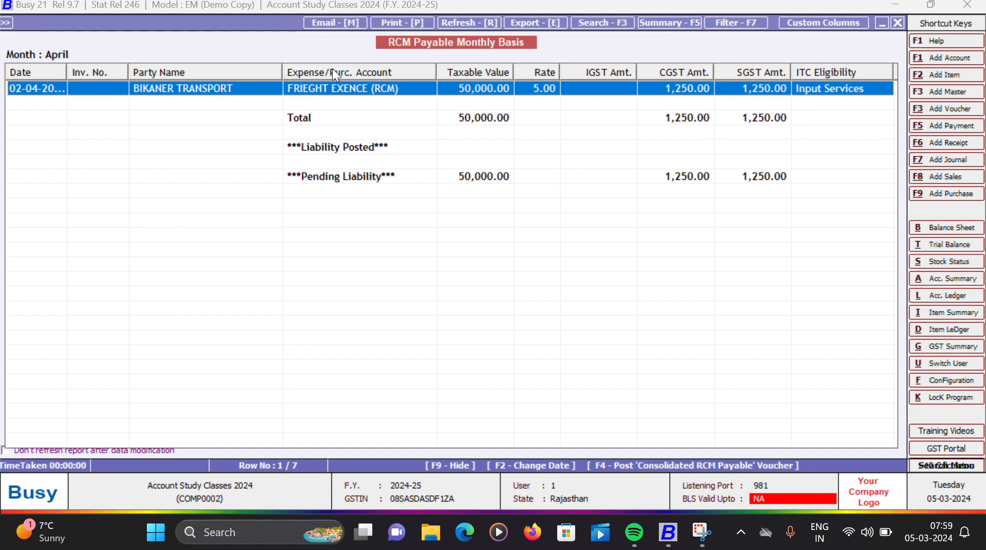
# Generate the Consolidated RCM Payable voucher in series Main dated 30-04-2024 with the default RCM output and input accounts.
pyautogui.press('F4')
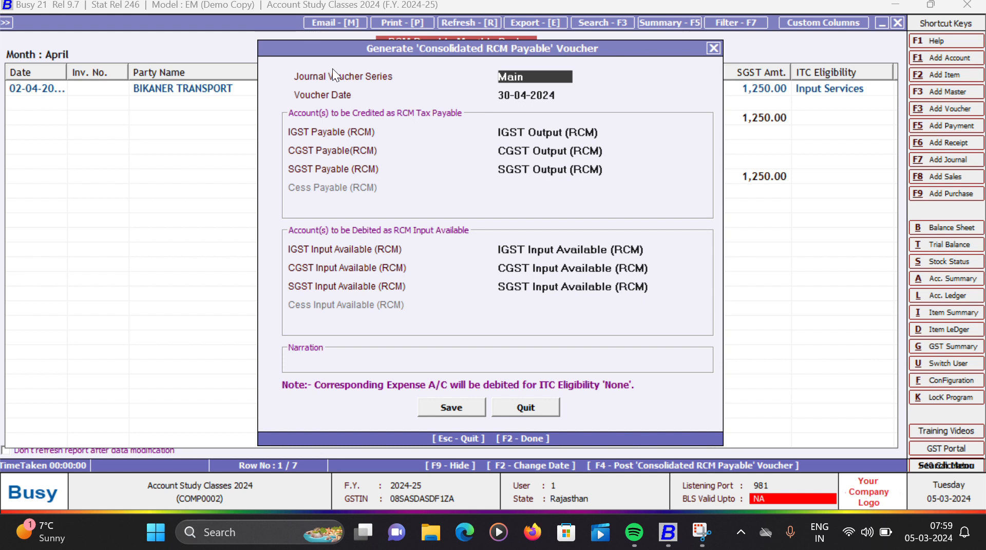
pyautogui.press('Return')
pyautogui.press('Return')
pyautogui.press('Return')
pyautogui.press('Return')
pyautogui.press('Return')
pyautogui.press('Return')
pyautogui.press('Return')
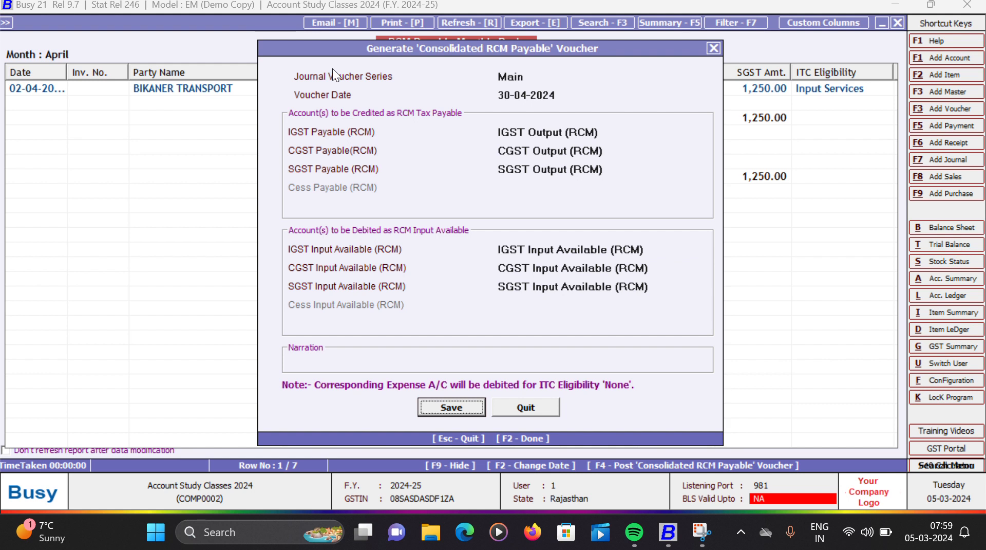
pyautogui.press('Return')
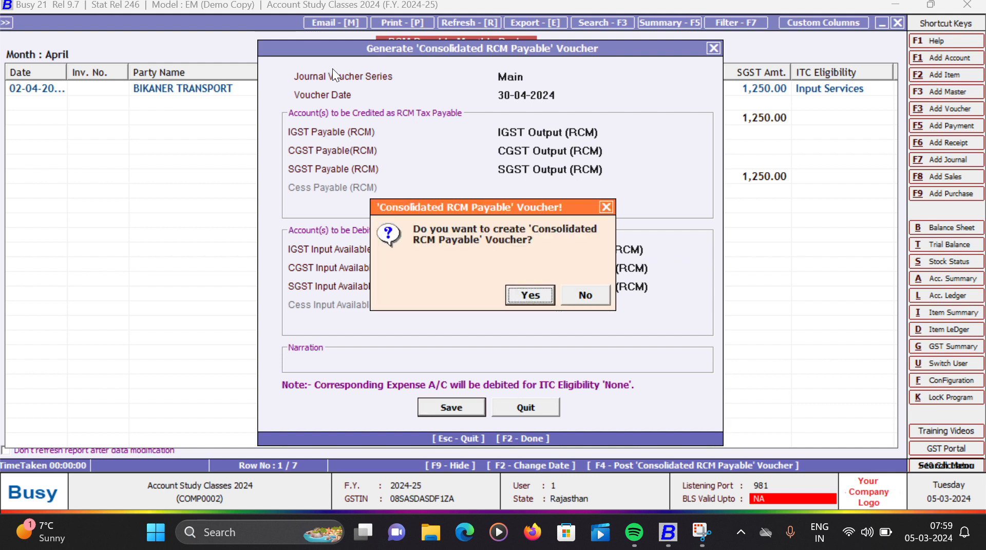
pyautogui.press('Return')
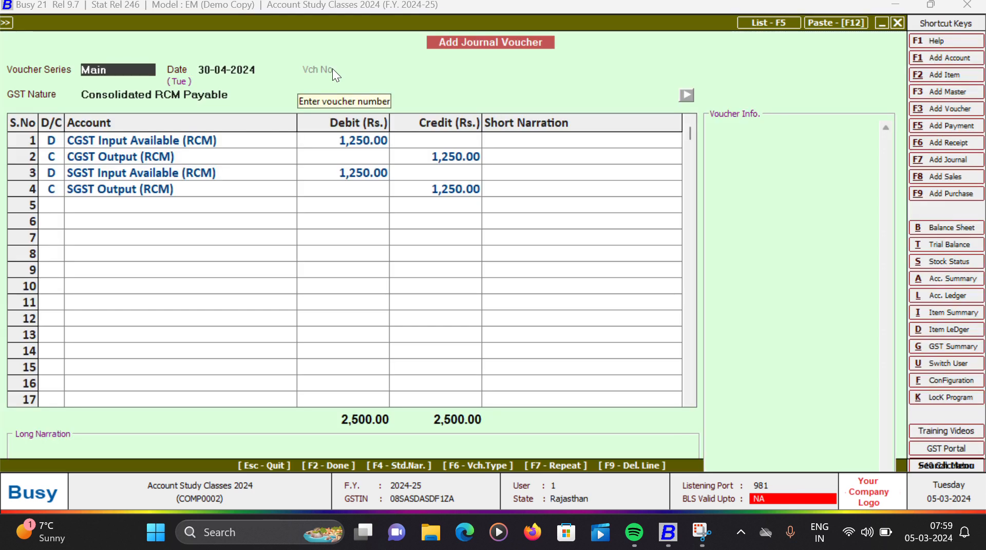
# Accept the journal voucher's header and its CGST and SGST RCM entries, continuing to the Reverse Charge Liability details.
pyautogui.press('Return')
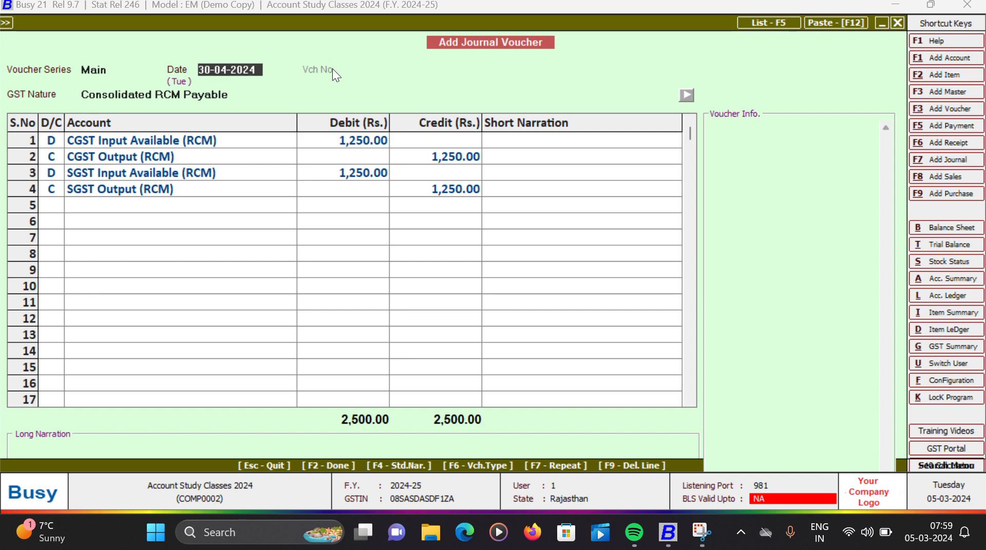
pyautogui.press('Return')
pyautogui.press('Return')
pyautogui.press('Return')
pyautogui.press('Return')
pyautogui.press('Return')
pyautogui.press('Return')
pyautogui.press('Return')
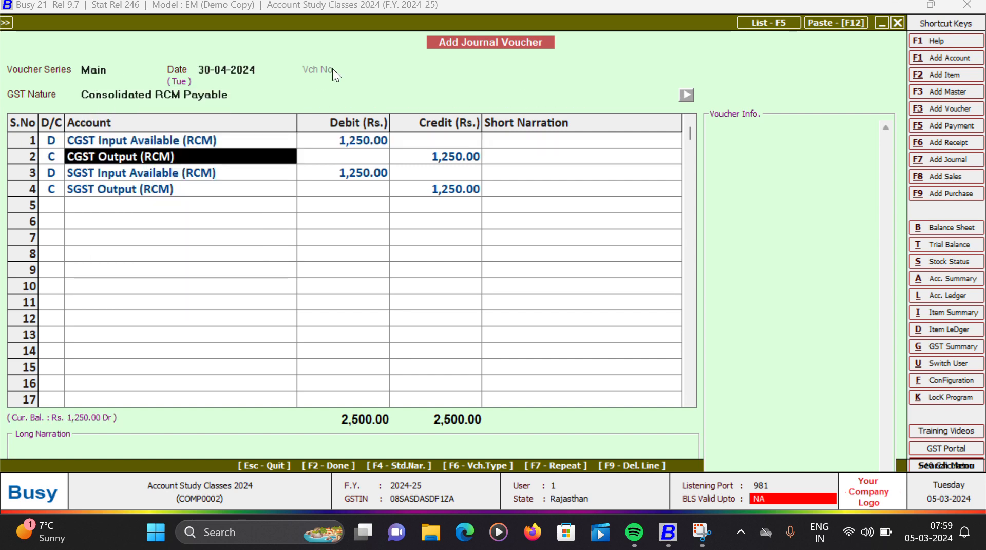
pyautogui.press('Return')
pyautogui.press('Return')
pyautogui.press('Return')
pyautogui.press('Return')
pyautogui.press('Return')
pyautogui.press('Return')
pyautogui.press('Return')
pyautogui.press('Return')
pyautogui.press('Return')
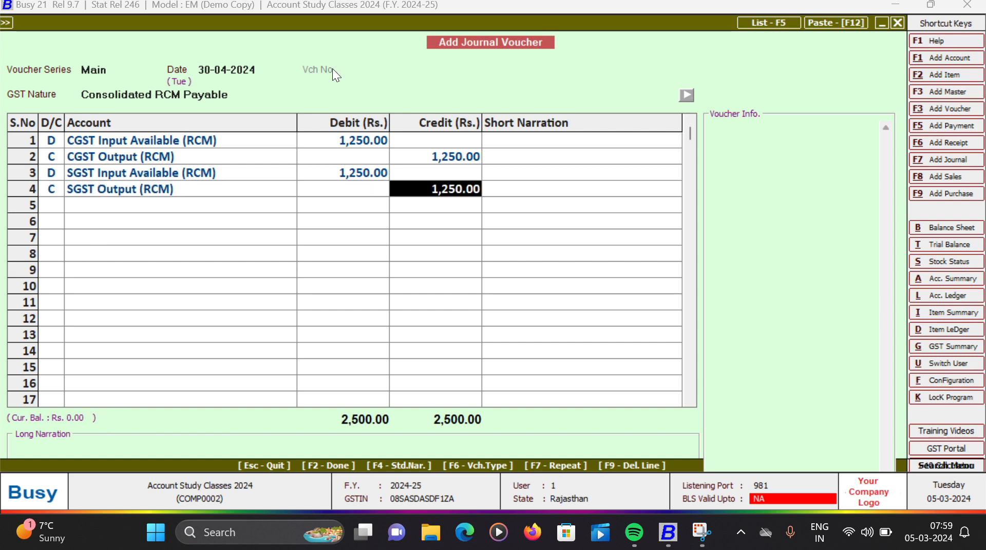
pyautogui.press('Return')
pyautogui.press('Return')
pyautogui.press('Return')
pyautogui.press('Return')
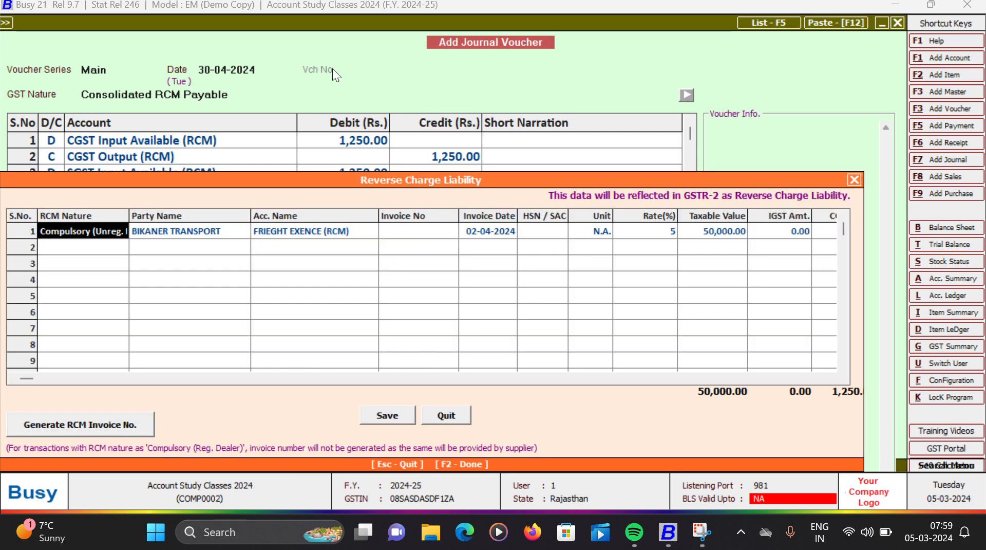
# Enter invoice number 1234 for the BIKANER TRANSPORT liability row, keeping the invoice date 02-04-2024.
pyautogui.press('Return')
pyautogui.press('Return')
pyautogui.press('Return')
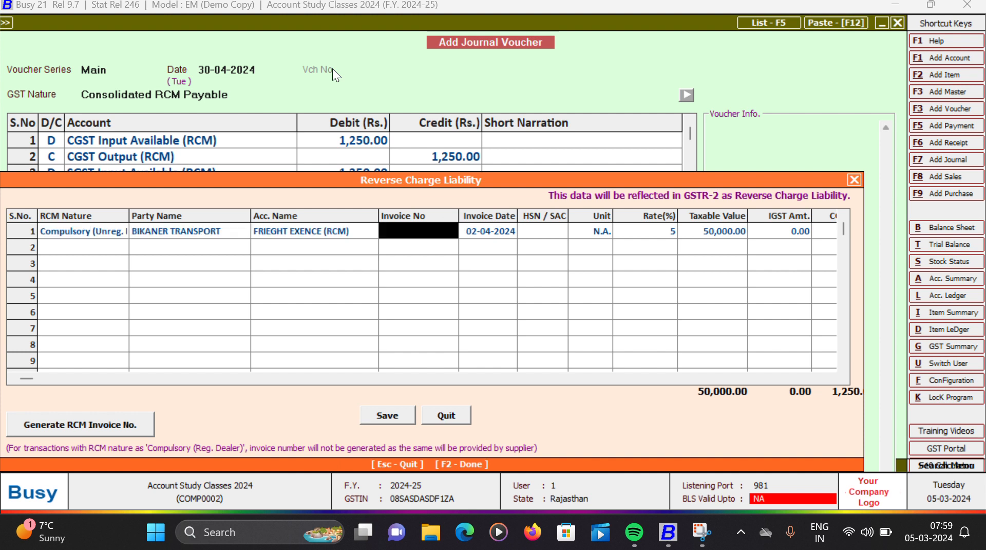
pyautogui.write('1')
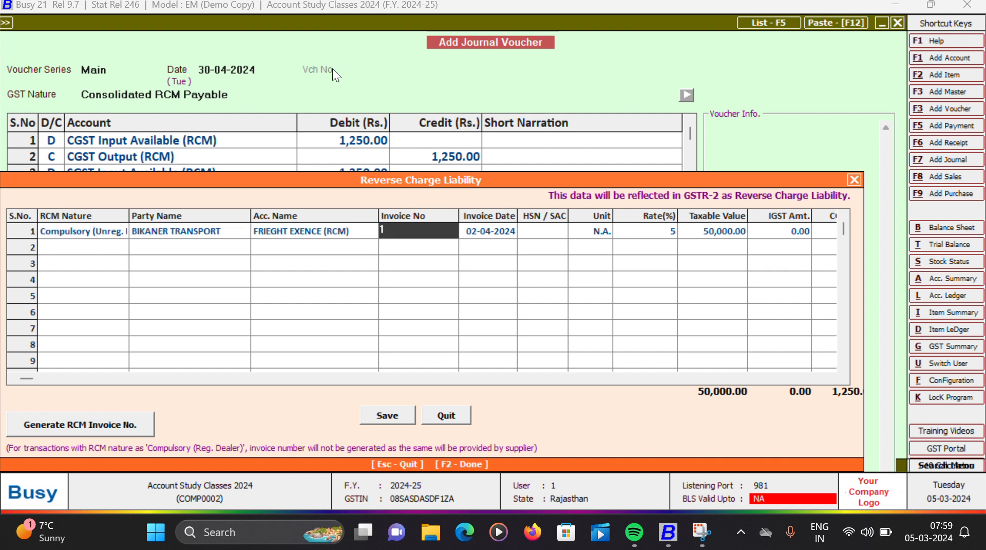
pyautogui.write('234')
pyautogui.press('Return')
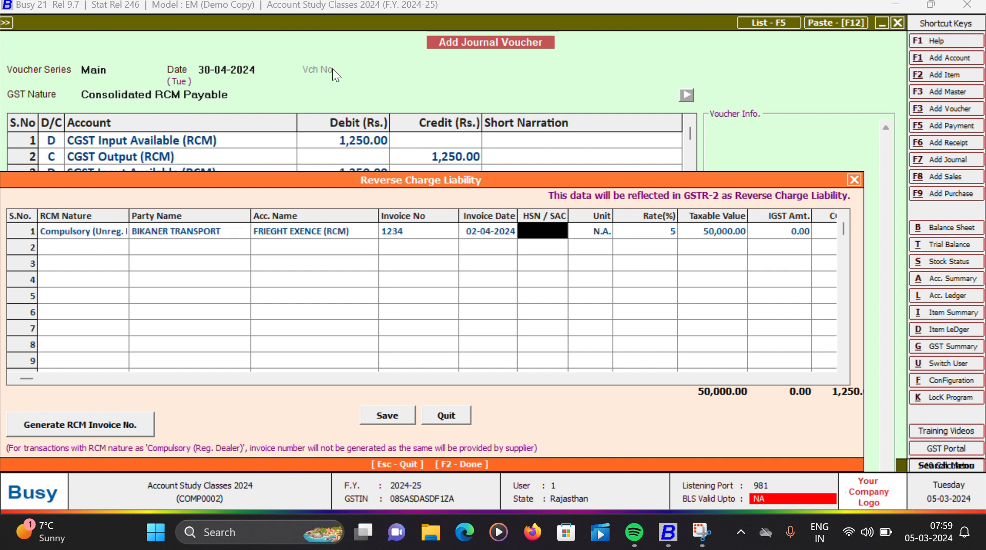
# Accept the remaining rate, value, tax and ITC eligibility fields of the BIKANER TRANSPORT liability row and save the RCM voucher.
pyautogui.press('Return')
pyautogui.press('Return')
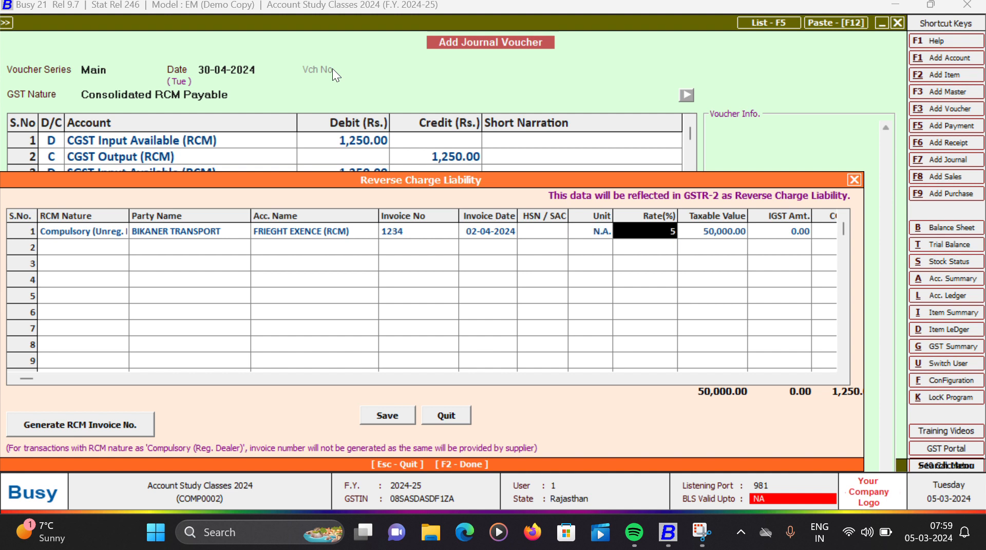
pyautogui.press('Return')
pyautogui.press('Return')
pyautogui.press('Return')
pyautogui.press('Return')
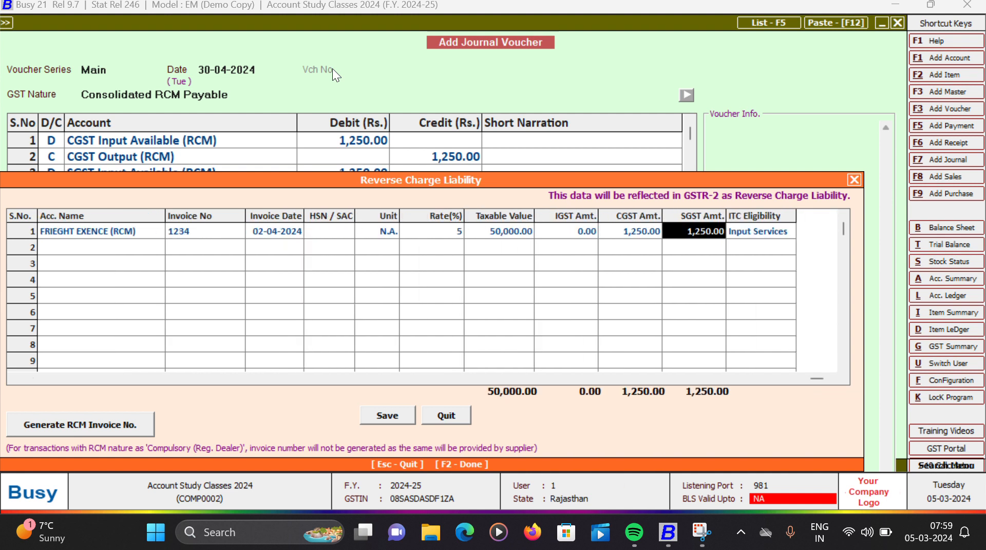
pyautogui.press('Return')
pyautogui.press('Return')
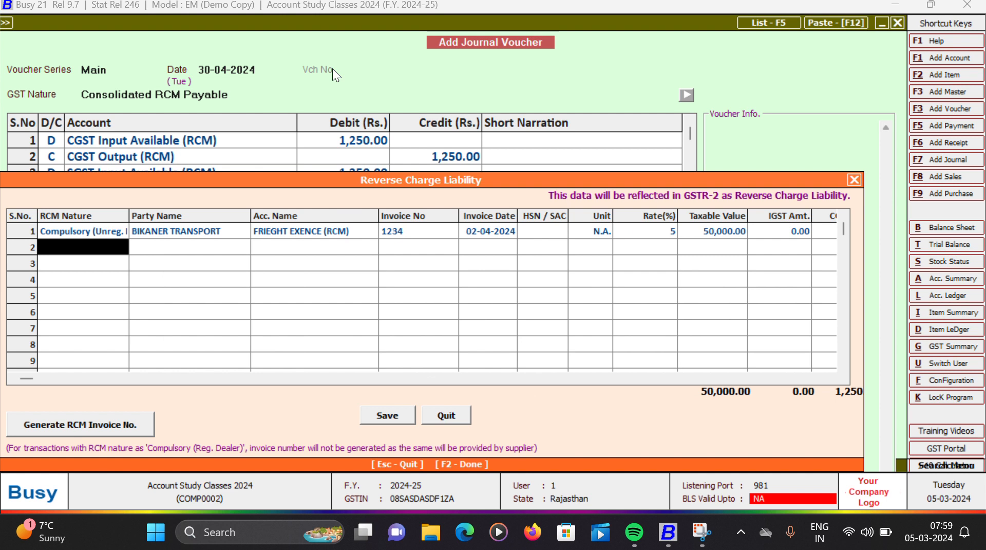
pyautogui.press('F2')
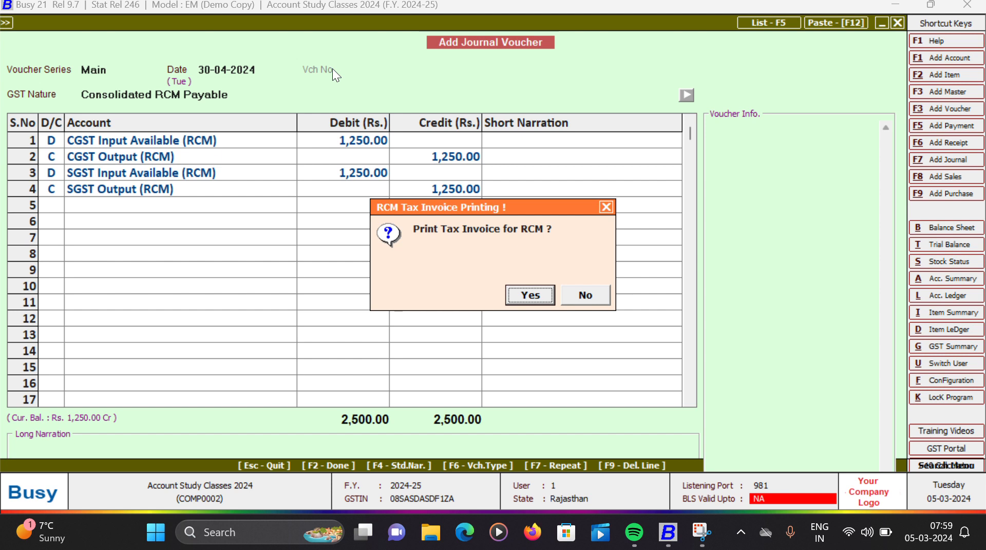
# Preview the RCM tax invoice with the STANDARD header format, without compulsory registered dealer invoices, and return to the monthly RCM report.
pyautogui.press('Return')
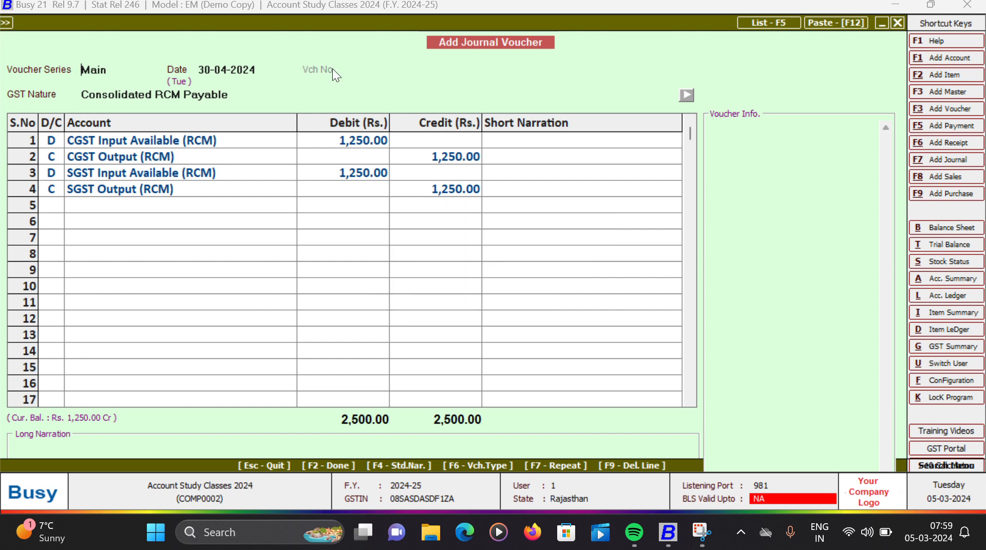
pyautogui.press('Return')
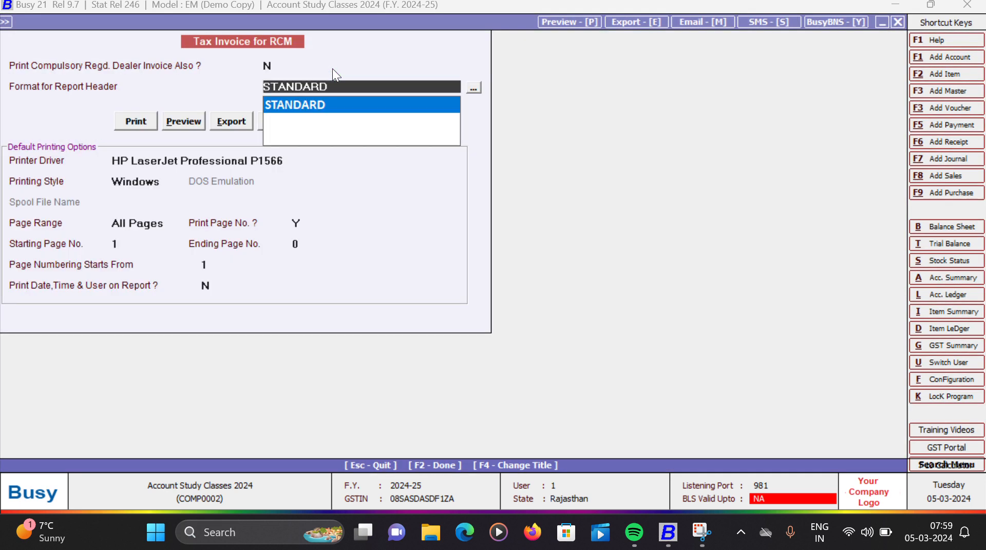
pyautogui.press('Return')
pyautogui.press('Return')
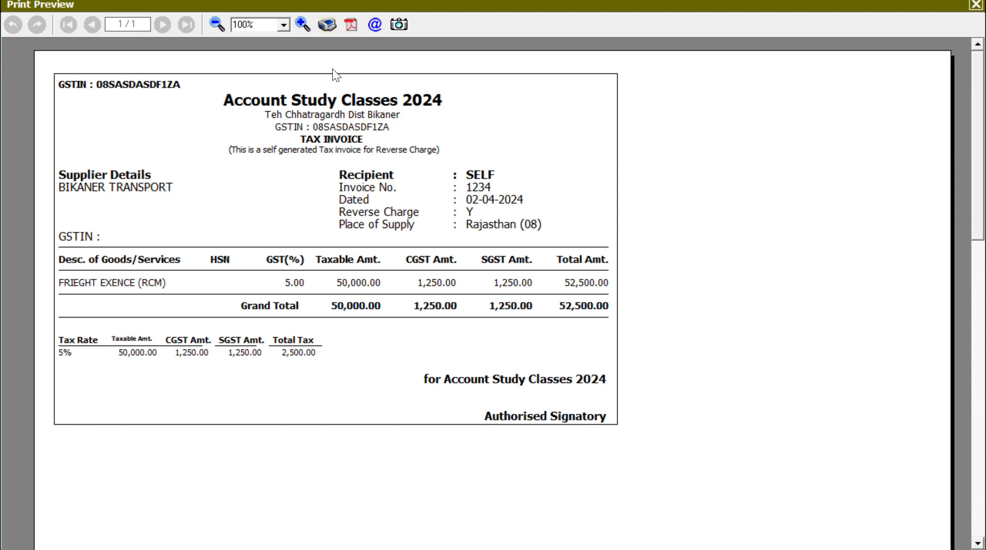
pyautogui.press('Escape')
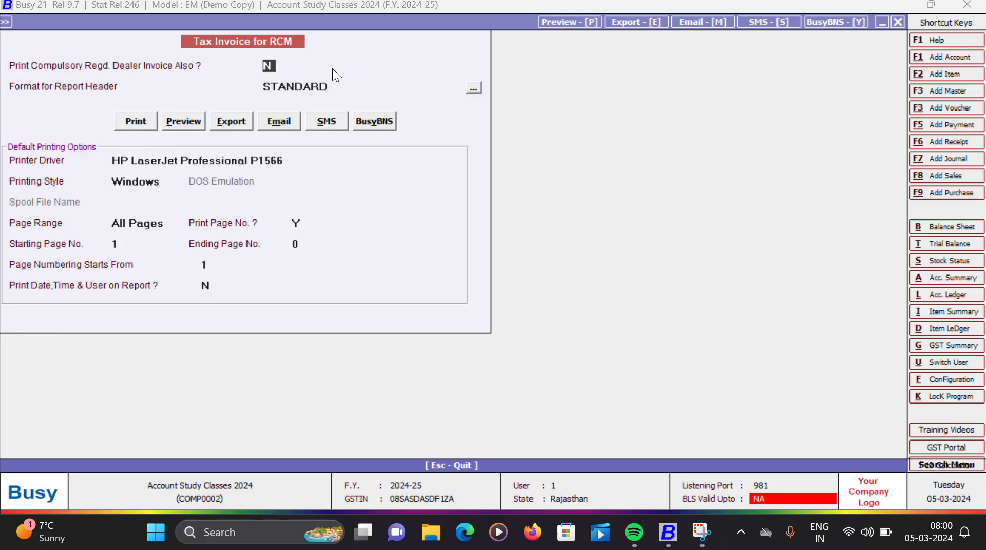
pyautogui.press('Escape')
pyautogui.press('Escape')
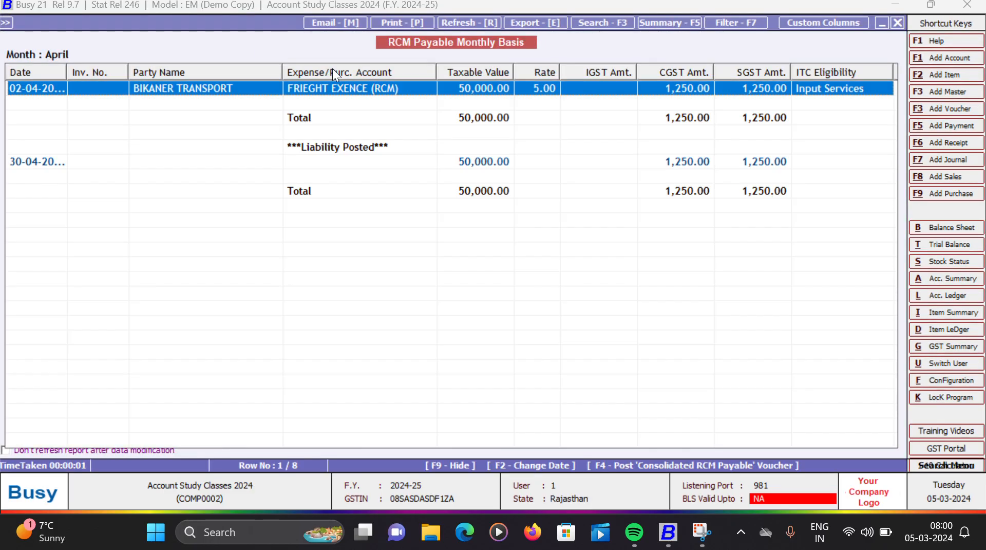
# Close the monthly RCM report and open the GSTR-3B return from the GST reports.
pyautogui.press('Escape')
pyautogui.press('Escape')
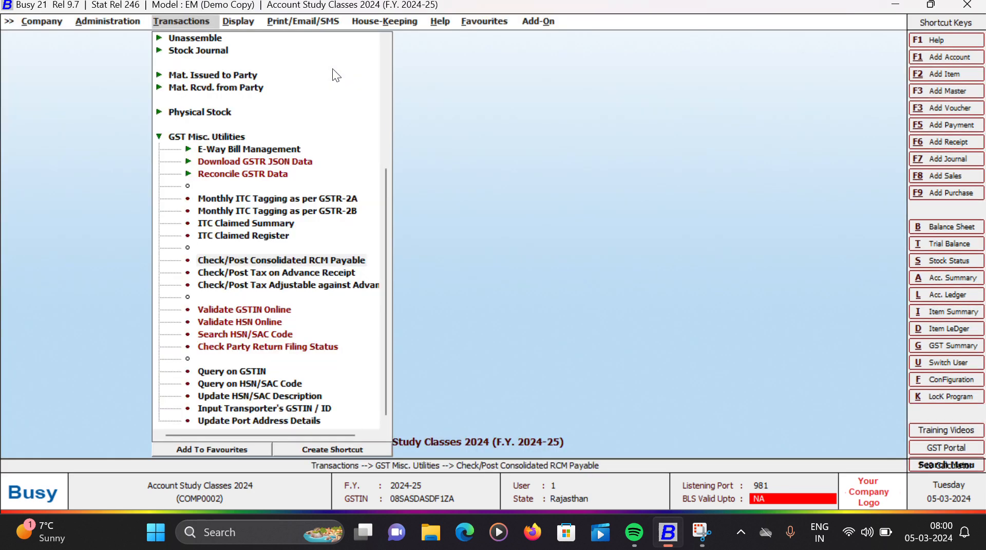
pyautogui.press('Escape')
pyautogui.press('Right')
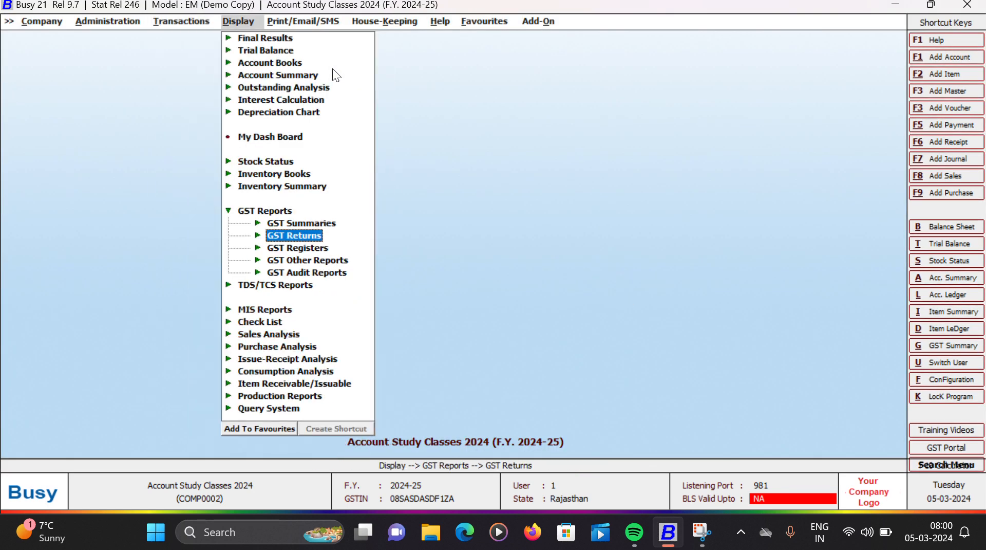
pyautogui.press('Return')
pyautogui.press('Down')
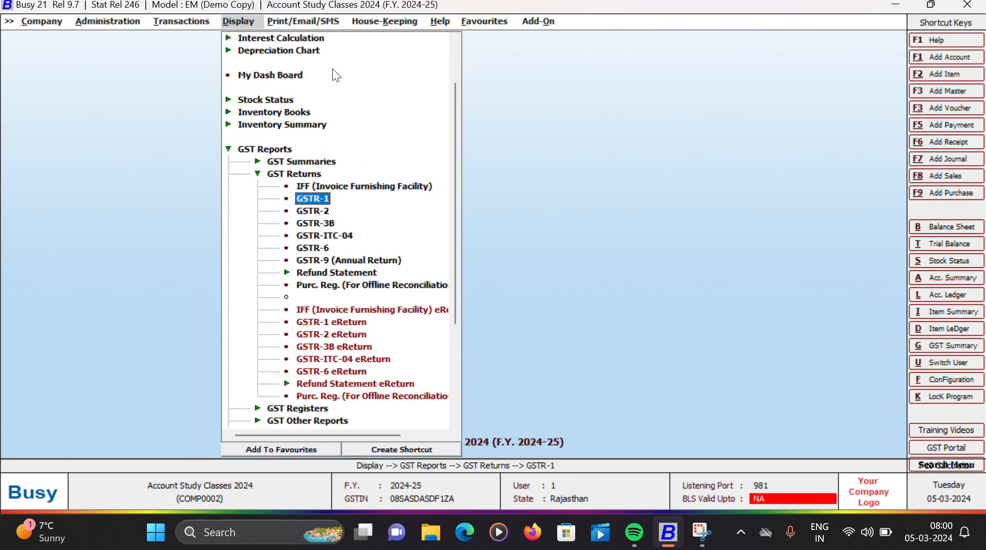
pyautogui.press('Down')
pyautogui.press('Down')
pyautogui.press('Return')
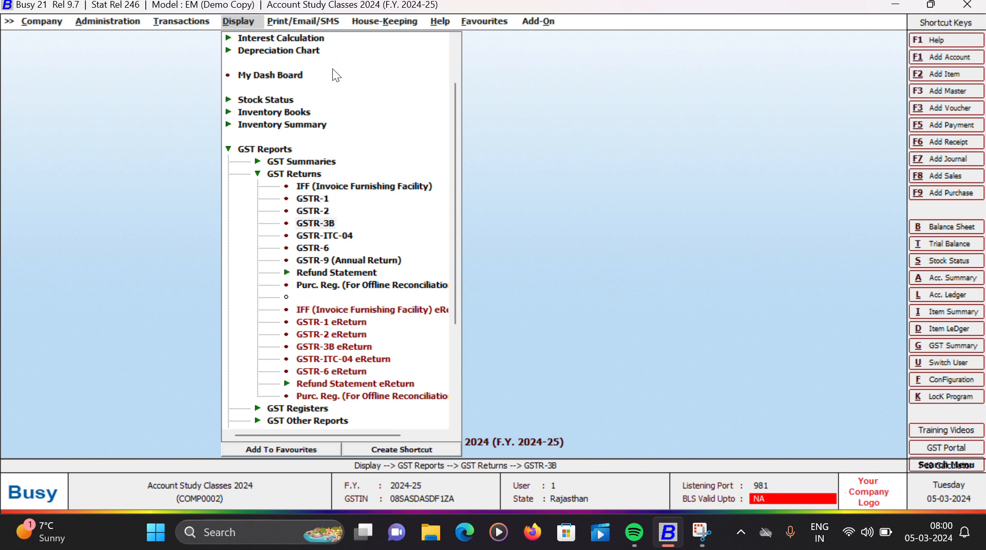
# Generate Form GSTR-3B for 01-04-2024 to 30-04-2024, keeping the default report options.
pyautogui.press('Return')
pyautogui.press('Return')
pyautogui.press('Return')
pyautogui.press('Return')
pyautogui.press('Return')
pyautogui.press('Return')
pyautogui.press('Return')
pyautogui.press('Return')
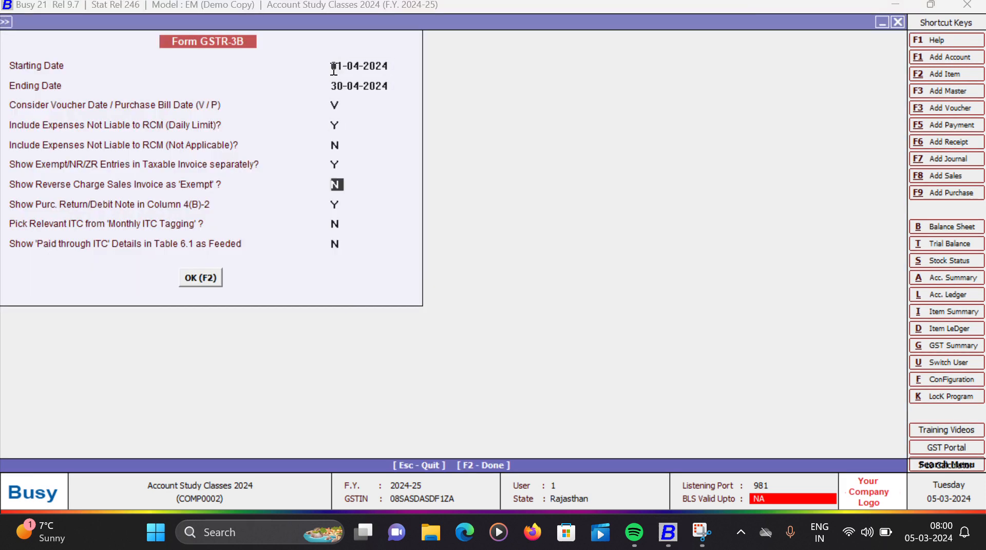
pyautogui.press('Return')
pyautogui.press('Return')
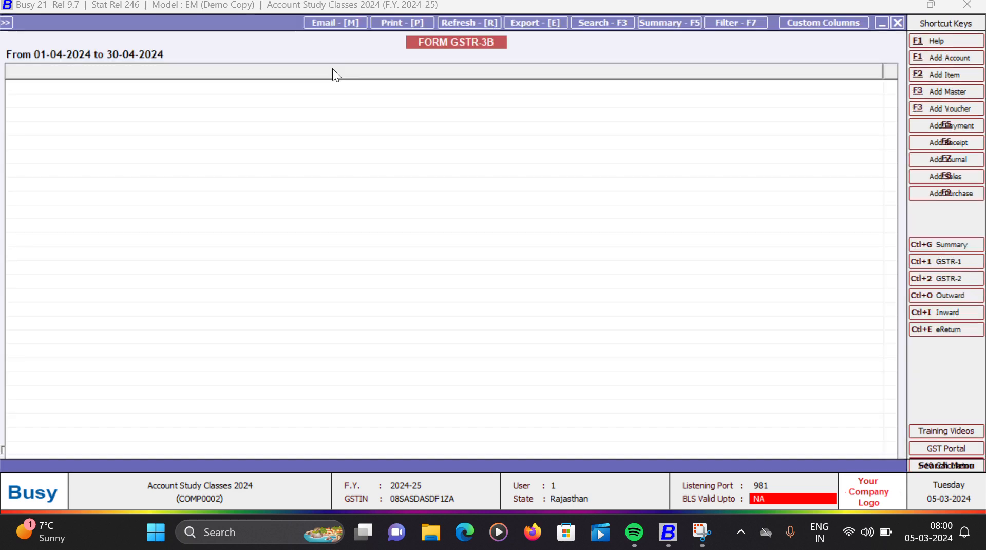
# Examine the inward supplies liable to reverse charge and the total row in section 3.1 of Form GSTR-3B.
pyautogui.press('Down')
pyautogui.press('Down')
pyautogui.press('Down')
pyautogui.press('Down')
pyautogui.press('Down')
pyautogui.press('Down')
pyautogui.press('Down')
pyautogui.press('Down')
pyautogui.press('Down')
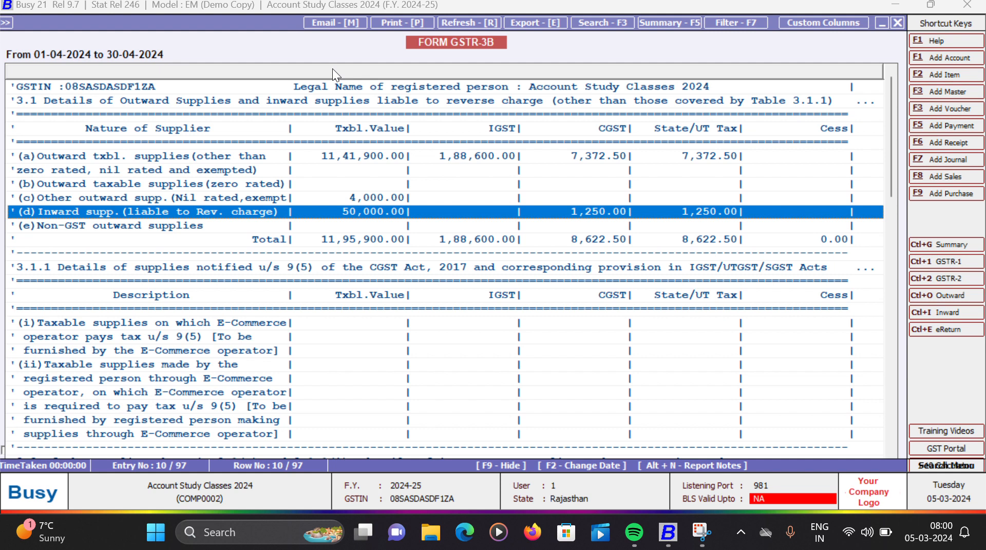
pyautogui.press('Down')
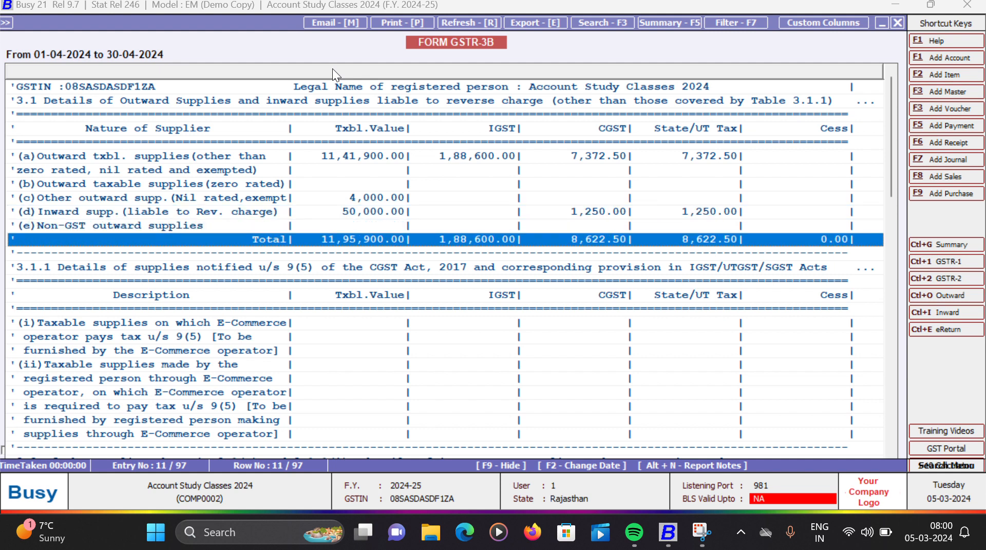
# Examine the ITC available on inward supplies liable to reverse charge in section 4, Eligible ITC.
pyautogui.press('Down')
pyautogui.press('Down')
pyautogui.press('Down')
pyautogui.press('Down')
pyautogui.press('Down')
pyautogui.press('Down')
pyautogui.press('Down')
pyautogui.press('Down')
pyautogui.press('Down')
pyautogui.press('Down')
pyautogui.press('Down')
pyautogui.press('Down')
pyautogui.press('Down')
pyautogui.press('Down')
pyautogui.press('Down')
pyautogui.press('Down')
pyautogui.press('Down')
pyautogui.press('Down')
pyautogui.press('Down')
pyautogui.press('Down')
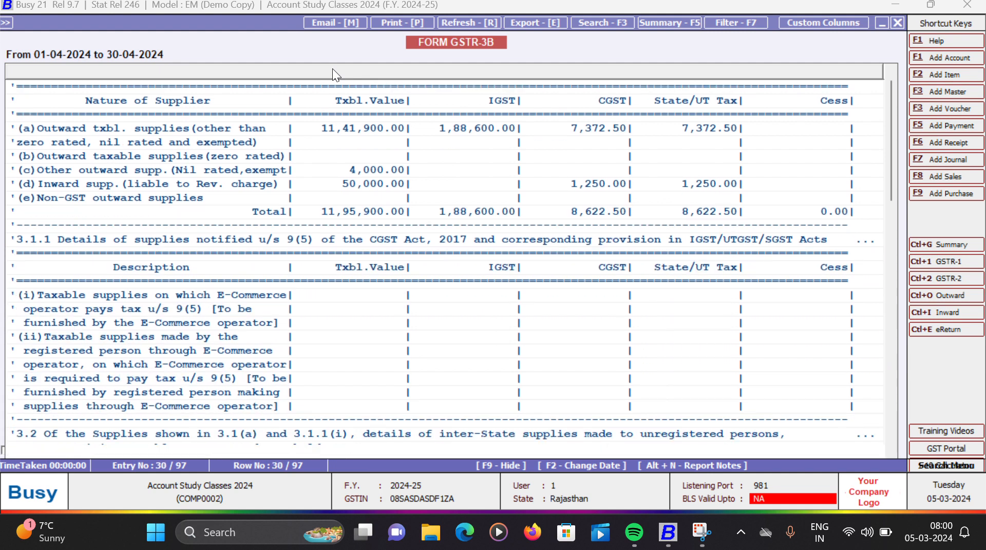
pyautogui.press('Down')
pyautogui.press('Down')
pyautogui.press('Down')
pyautogui.press('Down')
pyautogui.press('Down')
pyautogui.press('Down')
pyautogui.press('Down')
pyautogui.press('Down')
pyautogui.press('Down')
pyautogui.press('Down')
pyautogui.press('Down')
pyautogui.press('Down')
pyautogui.press('Down')
pyautogui.press('Down')
pyautogui.press('Down')
pyautogui.press('Down')
pyautogui.press('Down')
pyautogui.press('Down')
pyautogui.press('Down')
pyautogui.press('Down')
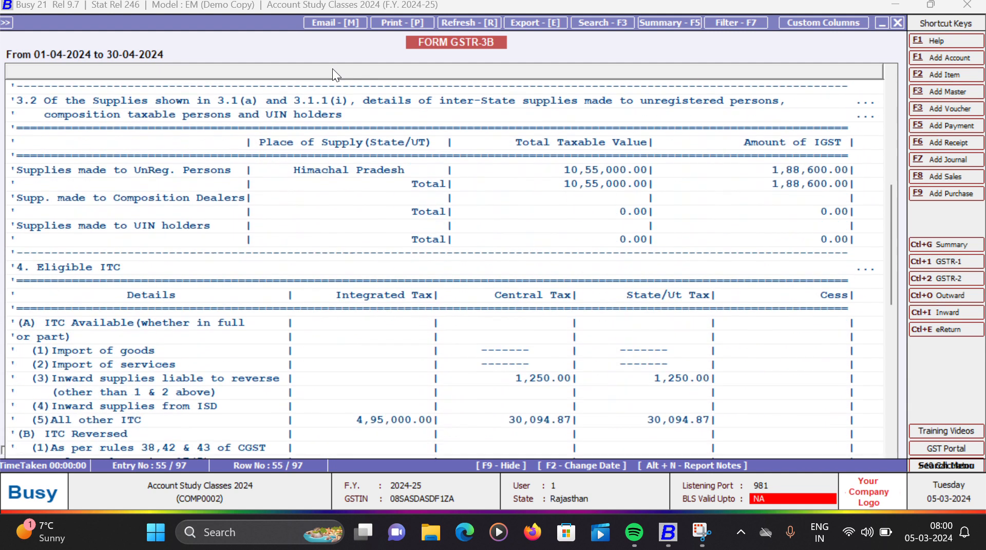
pyautogui.press('Down')
pyautogui.press('Down')
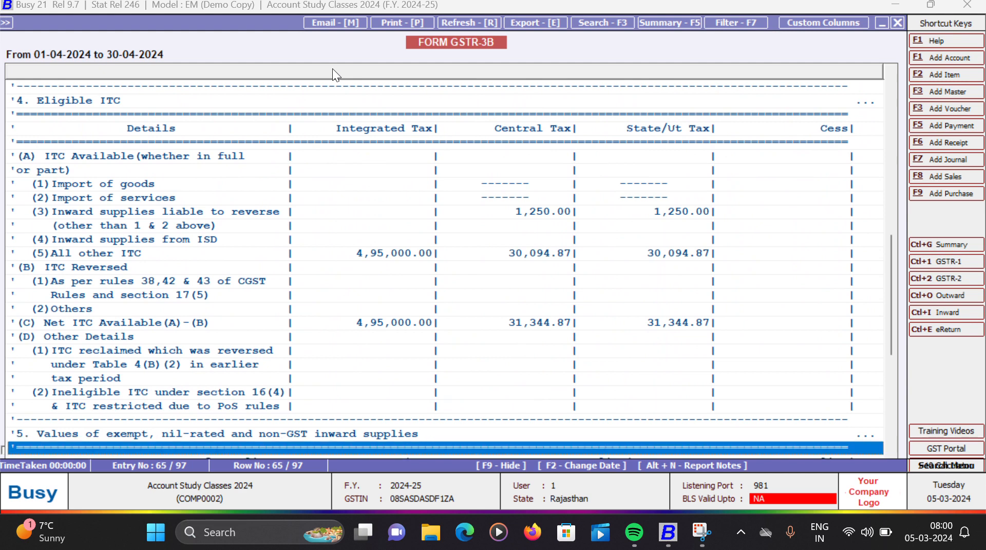
pyautogui.press('Up')
pyautogui.press('Up')
pyautogui.press('Up')
pyautogui.press('Up')
pyautogui.press('Up')
pyautogui.press('Up')
pyautogui.press('Up')
pyautogui.press('Up')
pyautogui.press('Up')
pyautogui.press('Up')
pyautogui.press('Up')
pyautogui.press('Up')
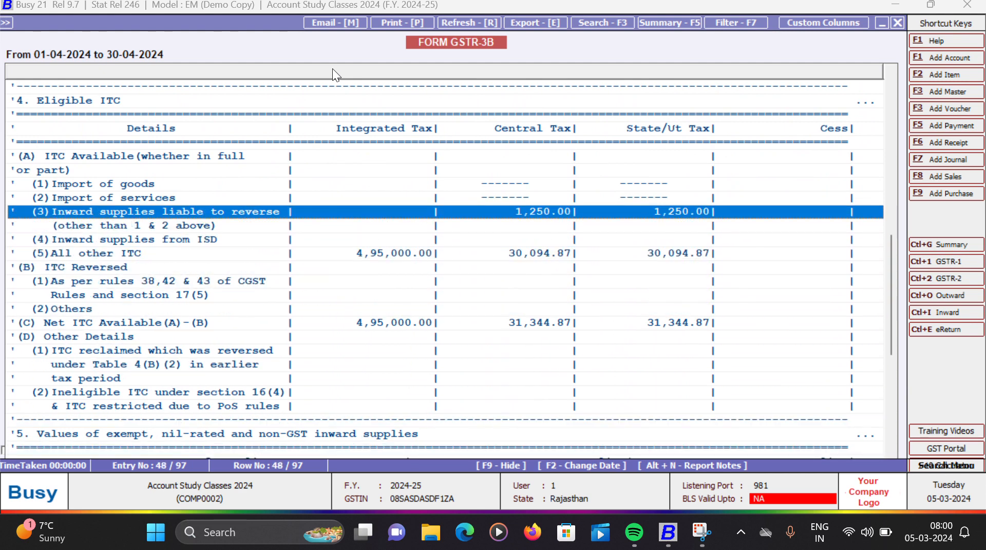
pyautogui.press('Down')
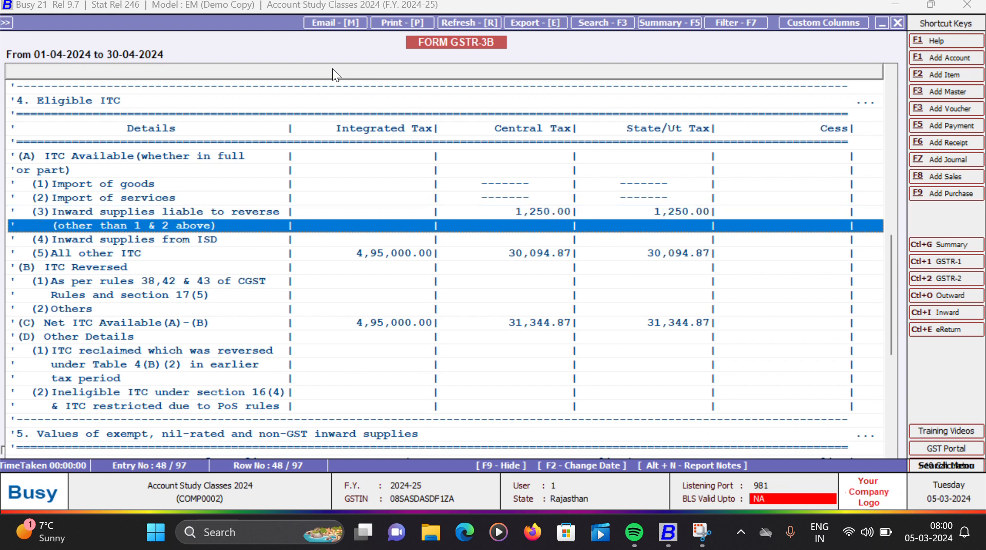
# Examine the Central Tax and State/UT Tax payable under Reverse Charge in section 6.1, Payment of tax.
pyautogui.press('Down')
pyautogui.press('Down')
pyautogui.press('Down')
pyautogui.press('Down')
pyautogui.press('Down')
pyautogui.press('Down')
pyautogui.press('Down')
pyautogui.press('Down')
pyautogui.press('Down')
pyautogui.press('Down')
pyautogui.press('Down')
pyautogui.press('Down')
pyautogui.press('Down')
pyautogui.press('Down')
pyautogui.press('Down')
pyautogui.press('Down')
pyautogui.press('Down')
pyautogui.press('Down')
pyautogui.press('Down')
pyautogui.press('Down')
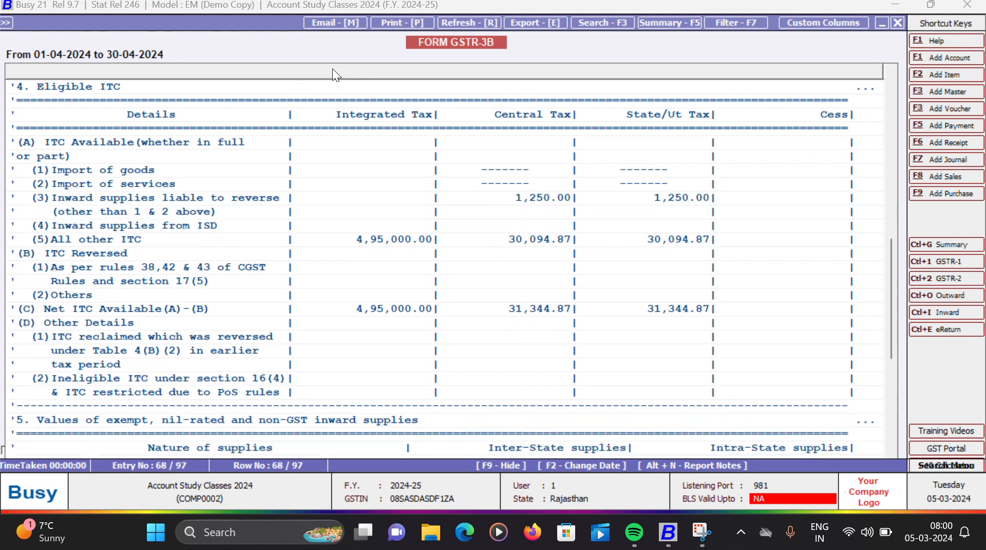
pyautogui.press('Down')
pyautogui.press('Down')
pyautogui.press('Down')
pyautogui.press('Down')
pyautogui.press('Down')
pyautogui.press('Down')
pyautogui.press('Down')
pyautogui.press('Down')
pyautogui.press('Down')
pyautogui.press('Down')
pyautogui.press('Down')
pyautogui.press('Down')
pyautogui.press('Down')
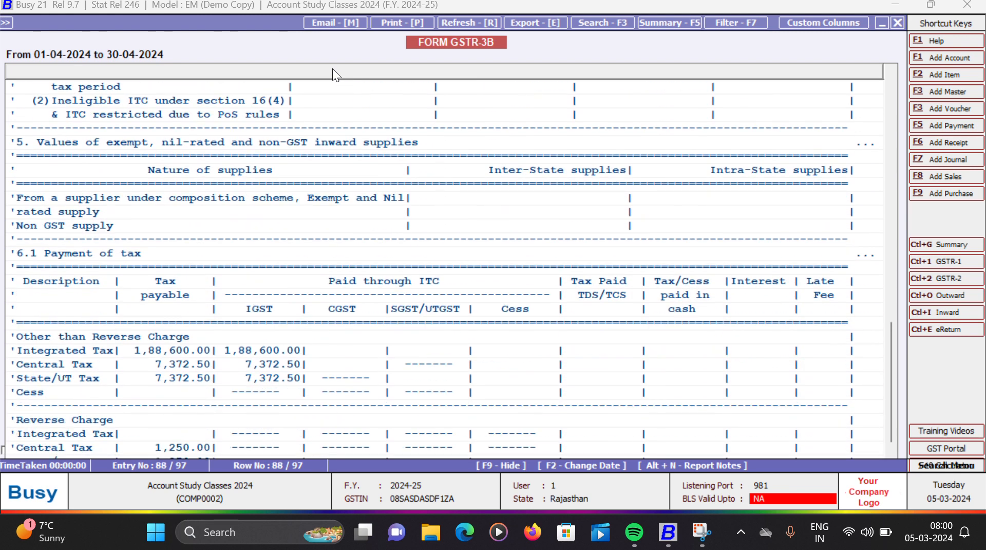
pyautogui.press('Down')
pyautogui.press('Down')
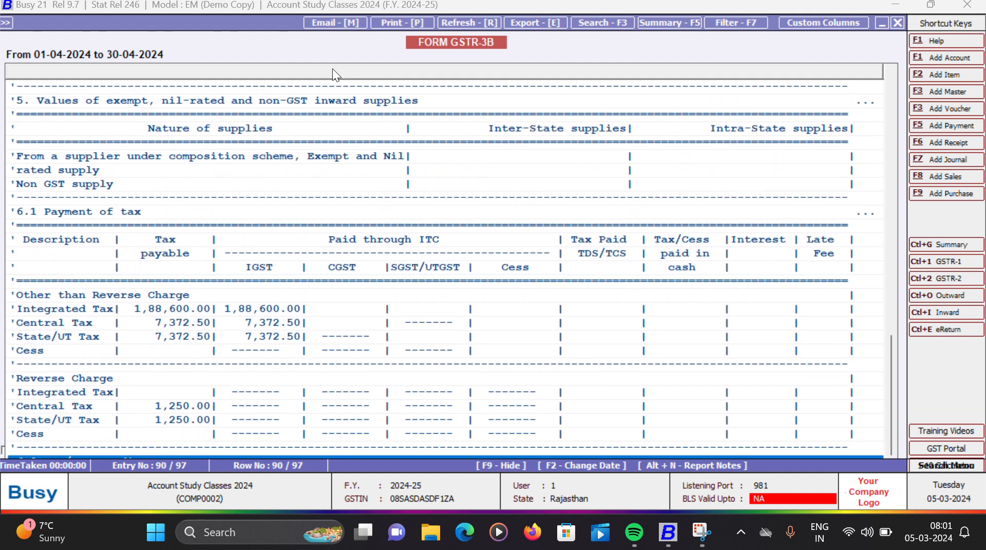
pyautogui.press('Up')
pyautogui.press('Up')
pyautogui.press('Up')
pyautogui.press('Up')
pyautogui.press('Up')
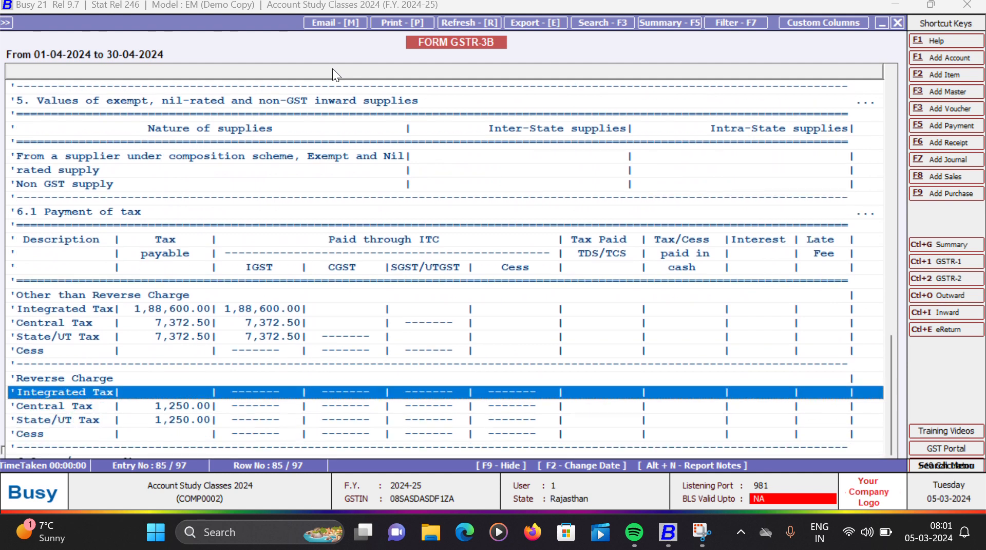
pyautogui.press('Down')
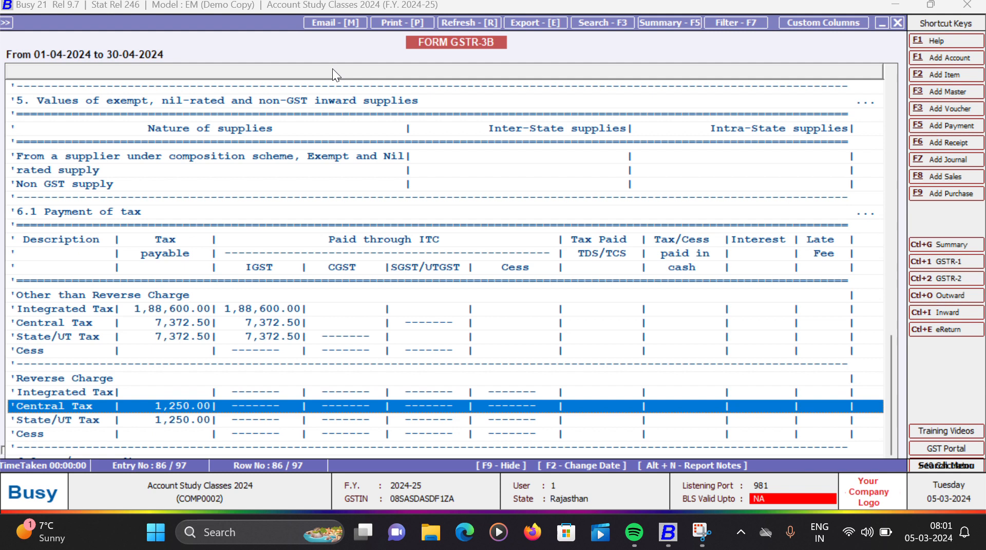
pyautogui.press('Up')
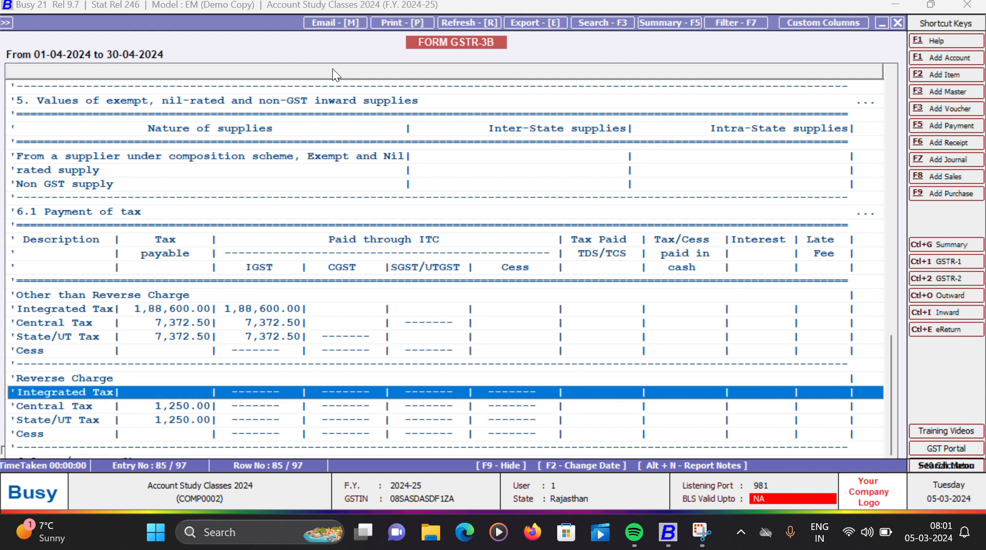
pyautogui.press('Down')
pyautogui.press('Down')
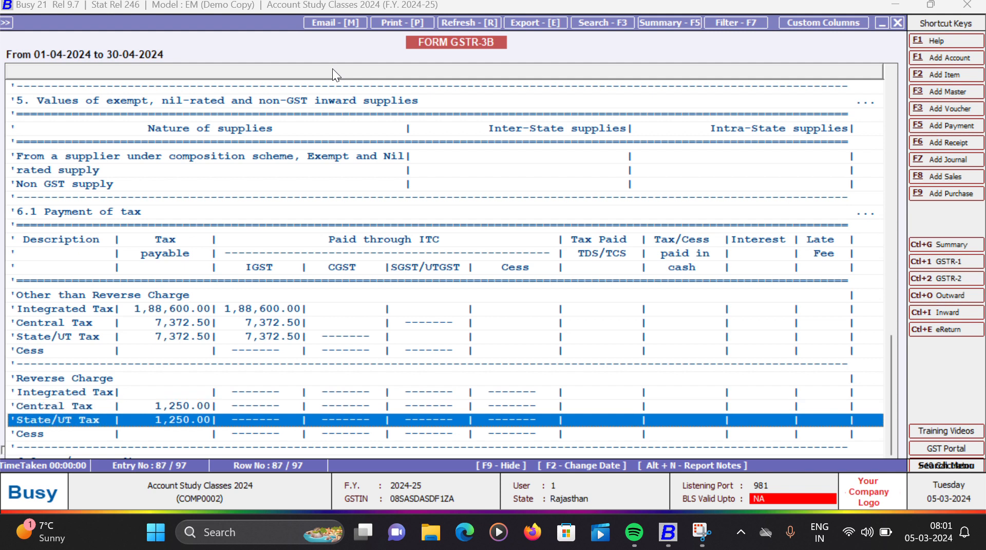
pyautogui.press('Up')
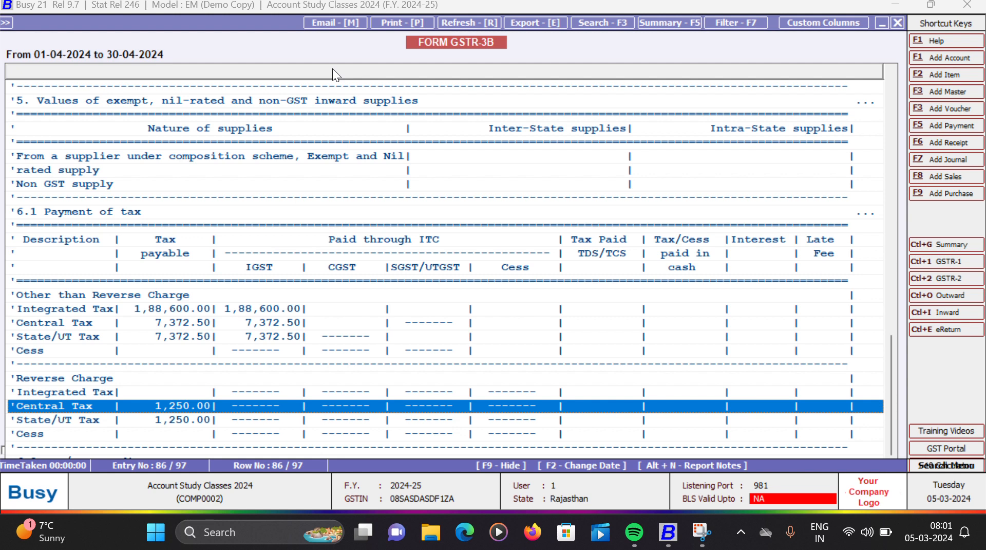
# Close the Form GSTR-3B report and leave the GST returns list.
pyautogui.press('Escape')
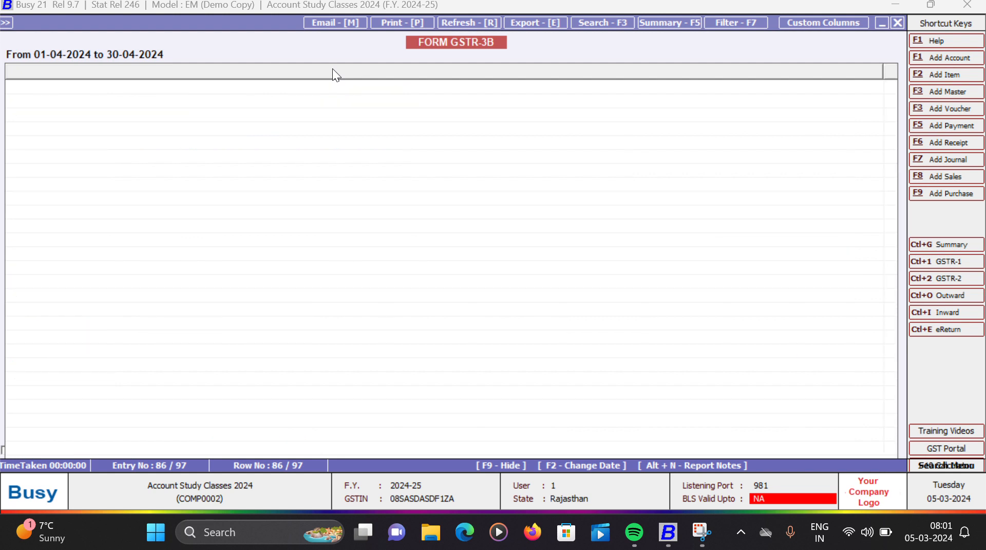
pyautogui.press('Escape')
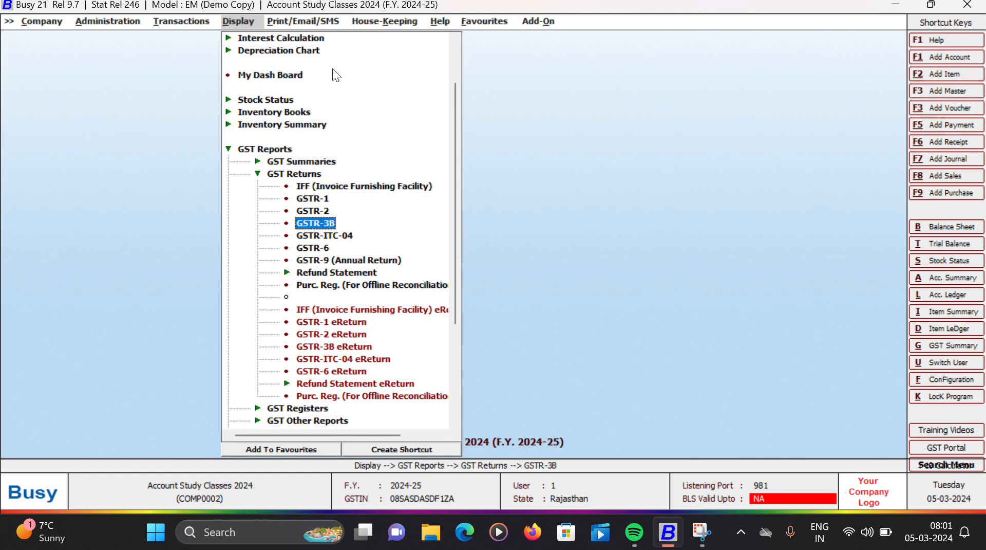
pyautogui.scroll(-1, 336, 75)
pyautogui.press('Escape')
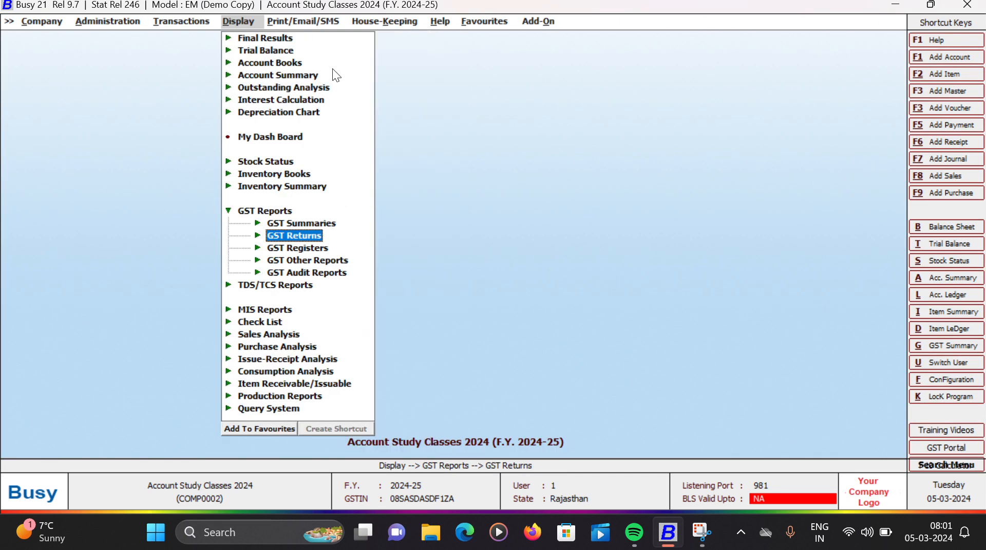
# Start a new journal voucher.
pyautogui.press('Left')
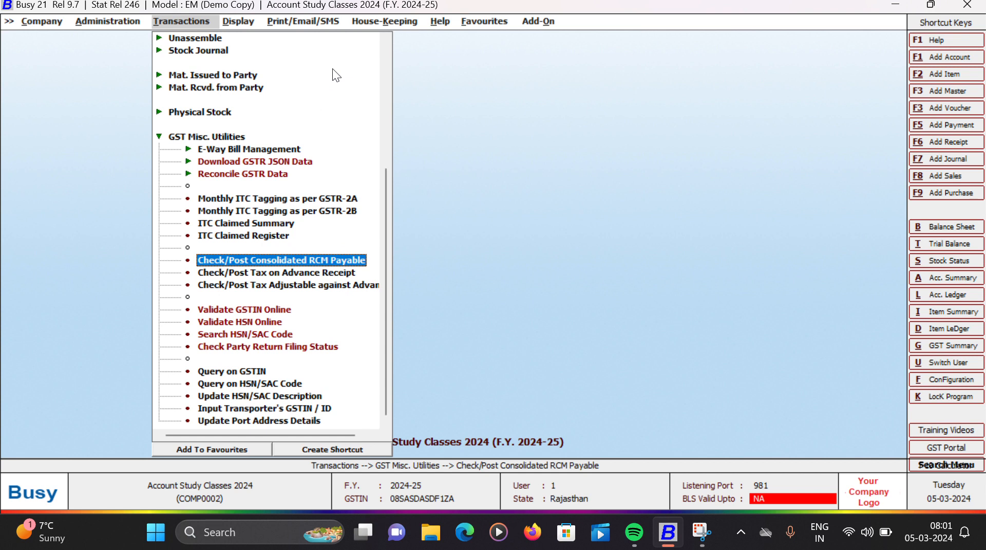
pyautogui.press('Up')
pyautogui.press('Up')
pyautogui.press('Up')
pyautogui.press('Up')
pyautogui.press('Up')
pyautogui.press('Up')
pyautogui.press('Up')
pyautogui.press('Up')
pyautogui.press('Up')
pyautogui.press('Up')
pyautogui.press('Up')
pyautogui.press('Up')
pyautogui.press('Up')
pyautogui.press('Up')
pyautogui.press('Up')
pyautogui.press('Up')
pyautogui.press('Up')
pyautogui.press('Up')
pyautogui.press('Up')
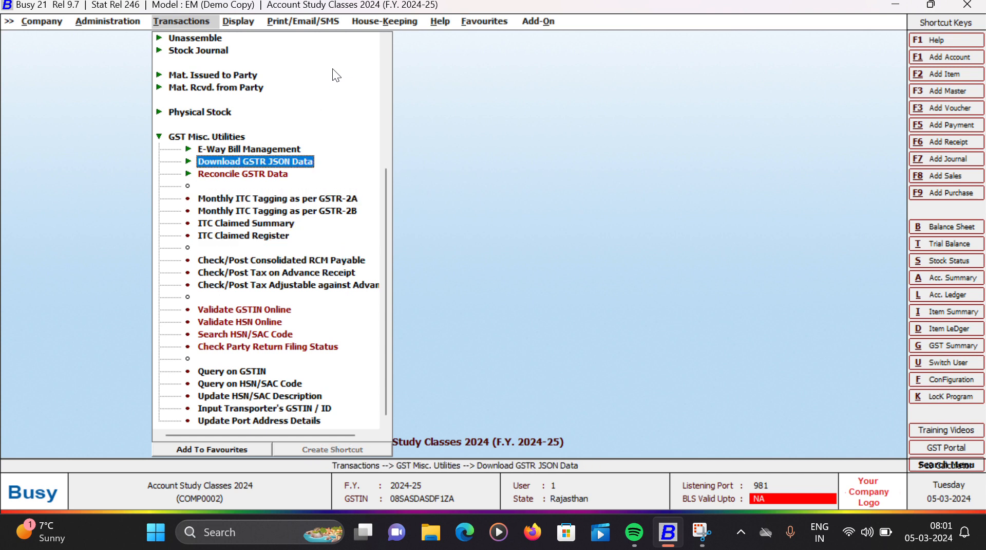
pyautogui.press('Up')
pyautogui.press('Up')
pyautogui.press('Up')
pyautogui.press('Up')
pyautogui.press('Up')
pyautogui.press('Down')
pyautogui.press('Down')
pyautogui.press('Return')
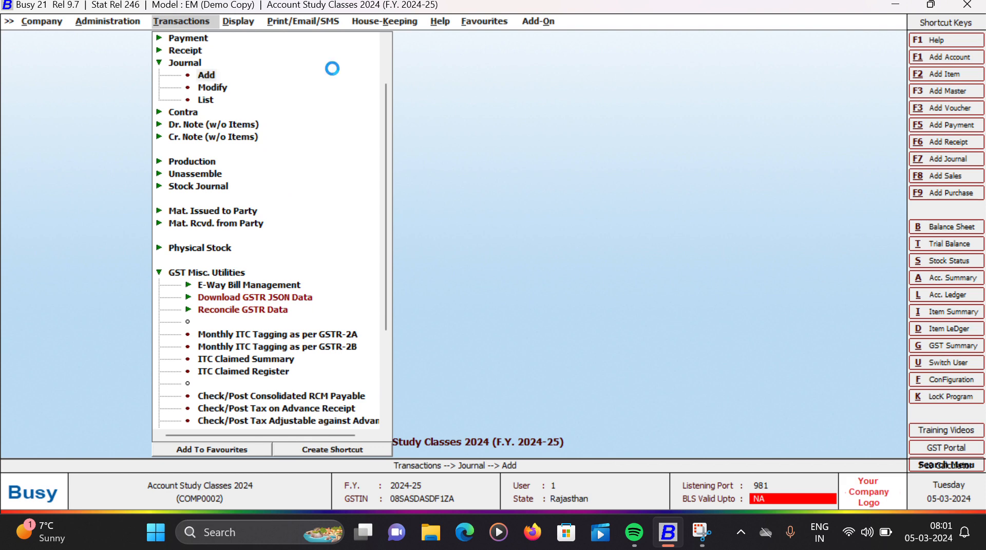
# Keep the Main series and date 30-04-2024, and set the voucher's GST Nature to GST Payment to Government.
pyautogui.press('Return')
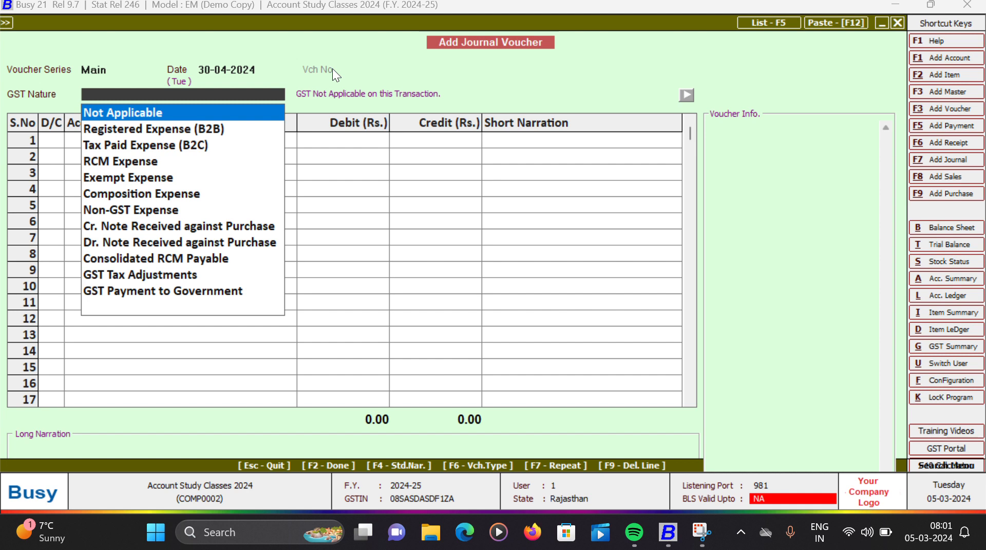
pyautogui.press('Down')
pyautogui.press('Down')
pyautogui.press('Down')
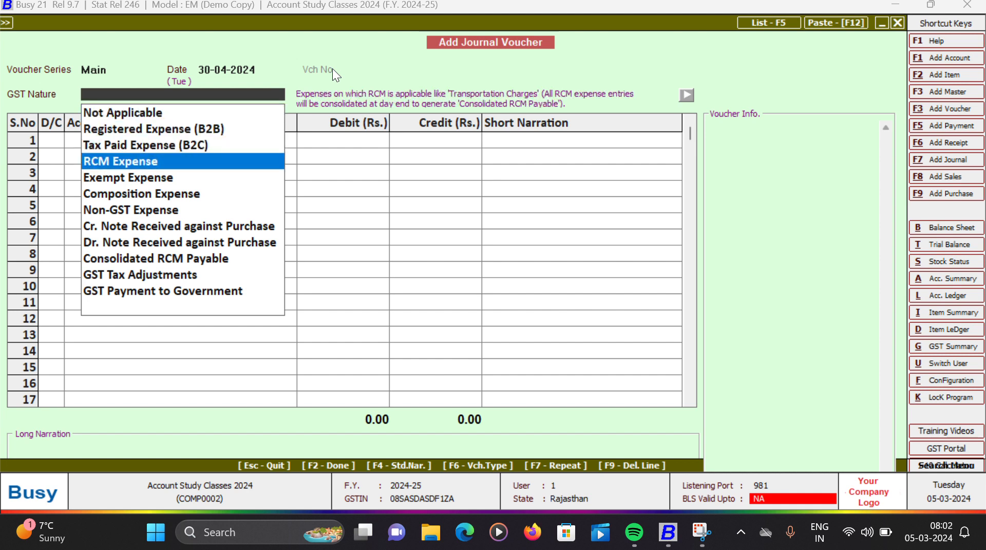
pyautogui.press('Down')
pyautogui.press('Down')
pyautogui.press('Down')
pyautogui.press('Down')
pyautogui.press('Down')
pyautogui.press('Down')
pyautogui.press('Down')
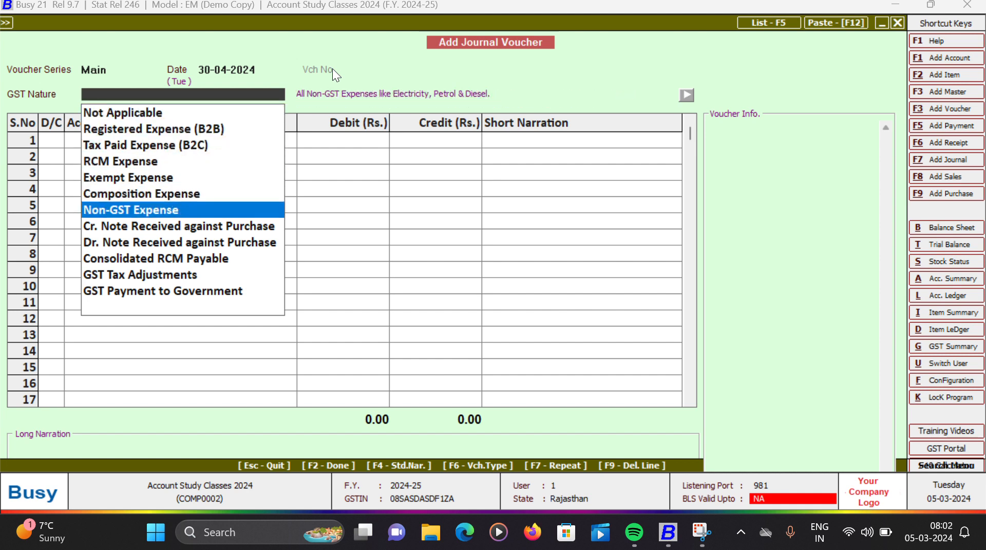
pyautogui.press('Down')
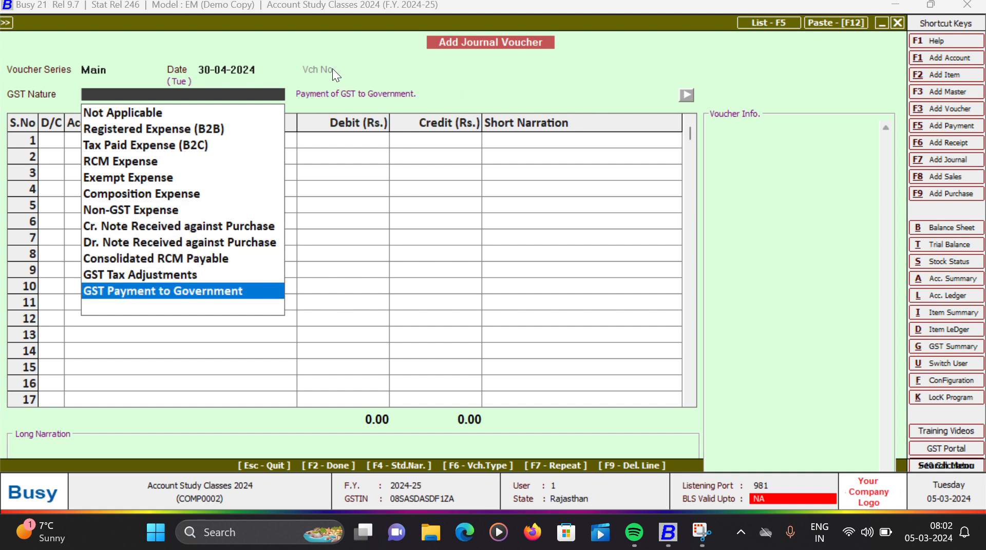
pyautogui.press('Return')
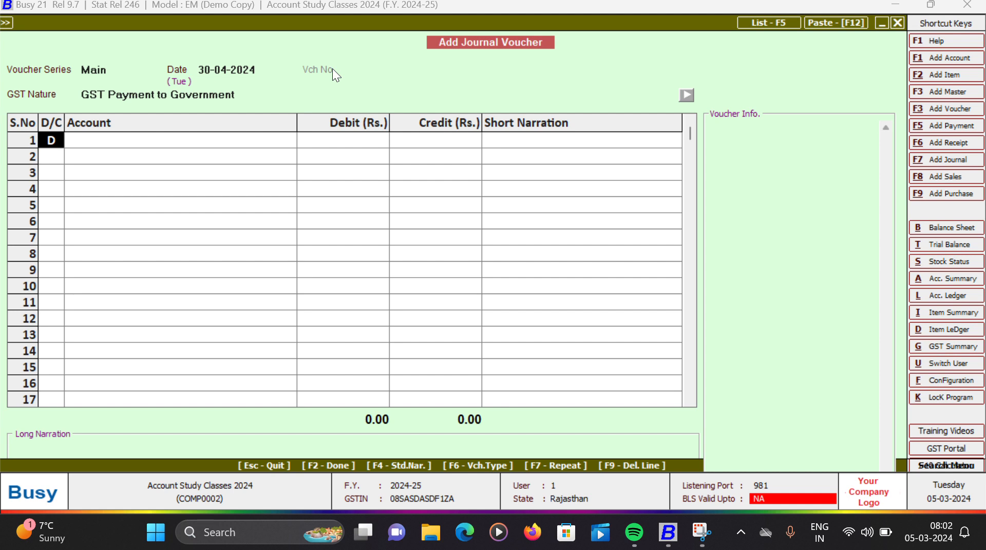
# Debit CGST Input Available (RCM) with 1,250 in the first row of the journal voucher.
pyautogui.press('Return')
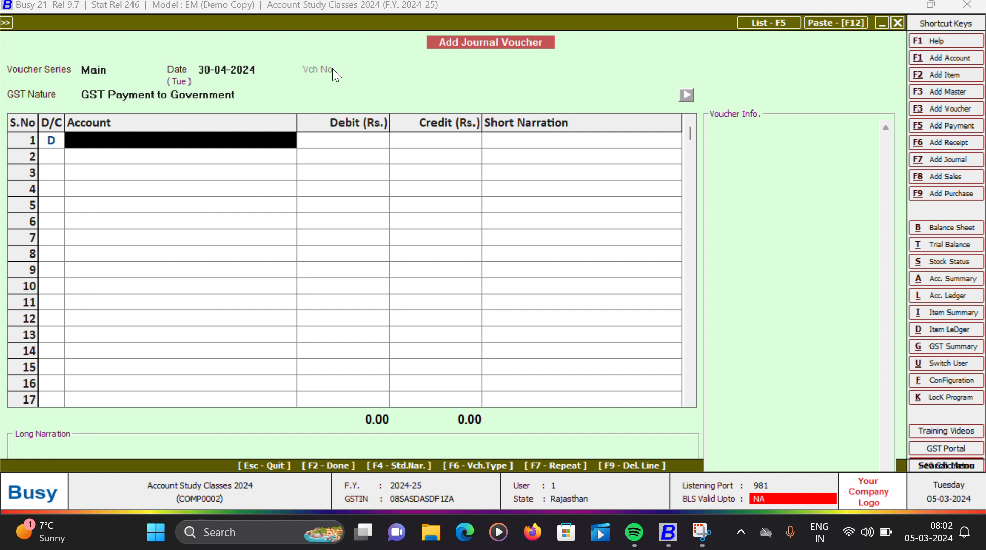
pyautogui.write('cGST')
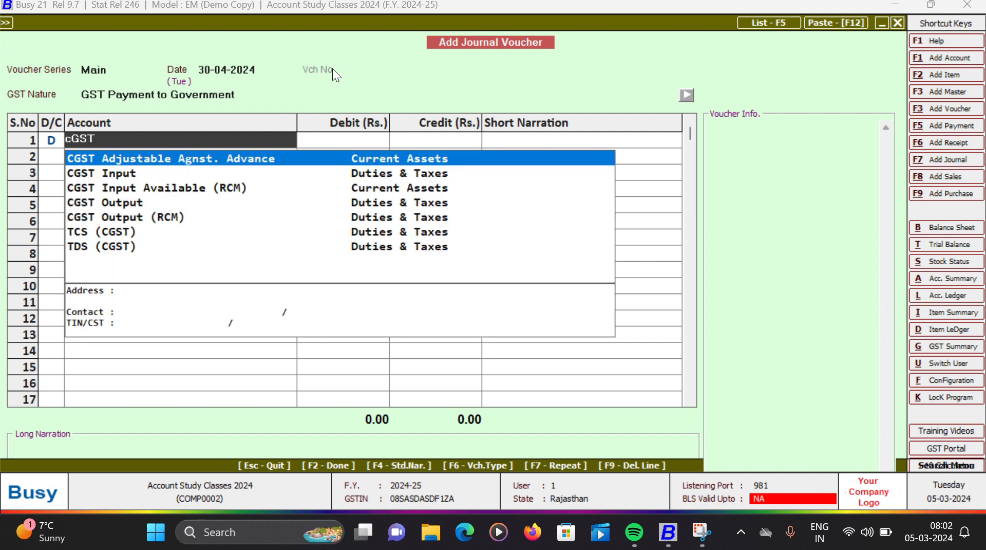
pyautogui.press('Down')
pyautogui.press('Down')
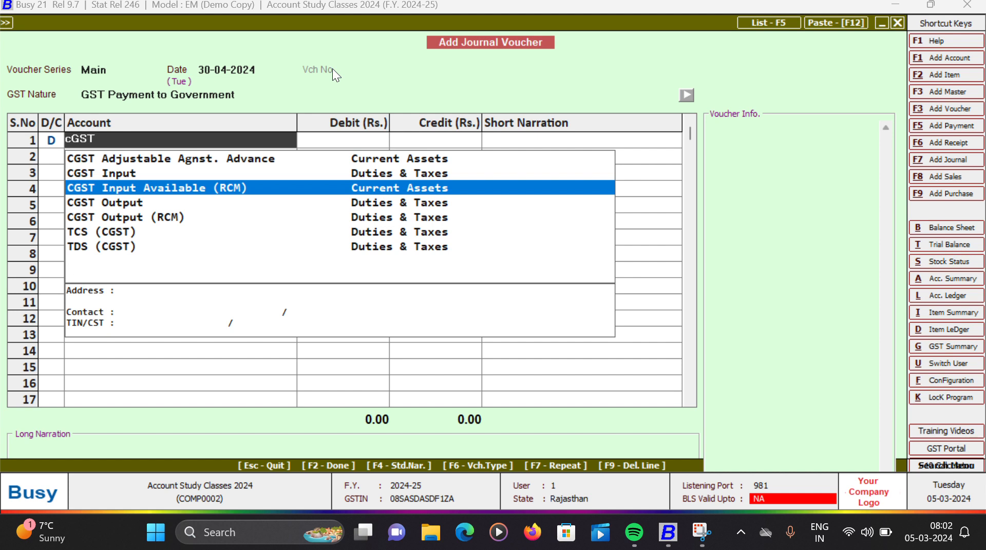
pyautogui.press('Up')
pyautogui.press('Down')
pyautogui.press('Down')
pyautogui.press('Down')
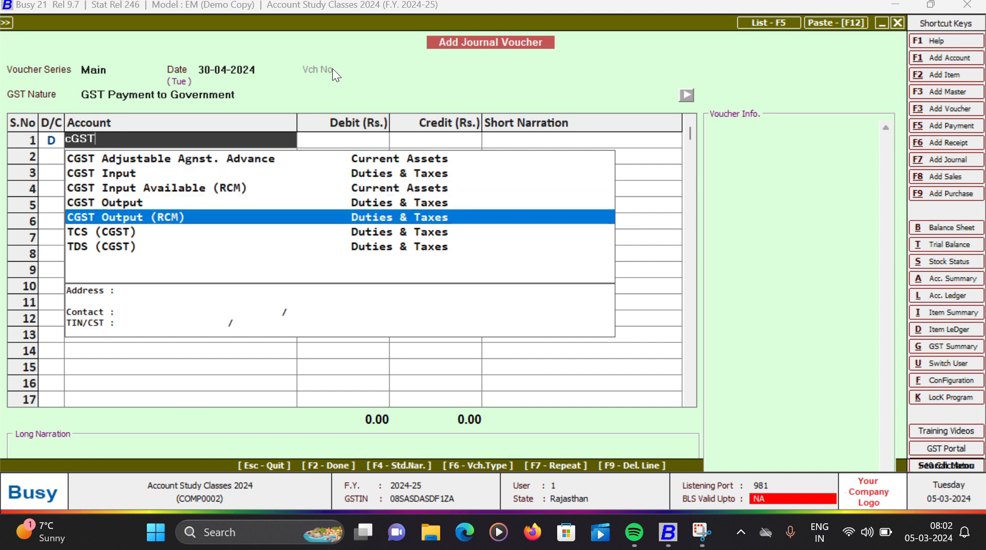
pyautogui.press('Up')
pyautogui.press('Up')
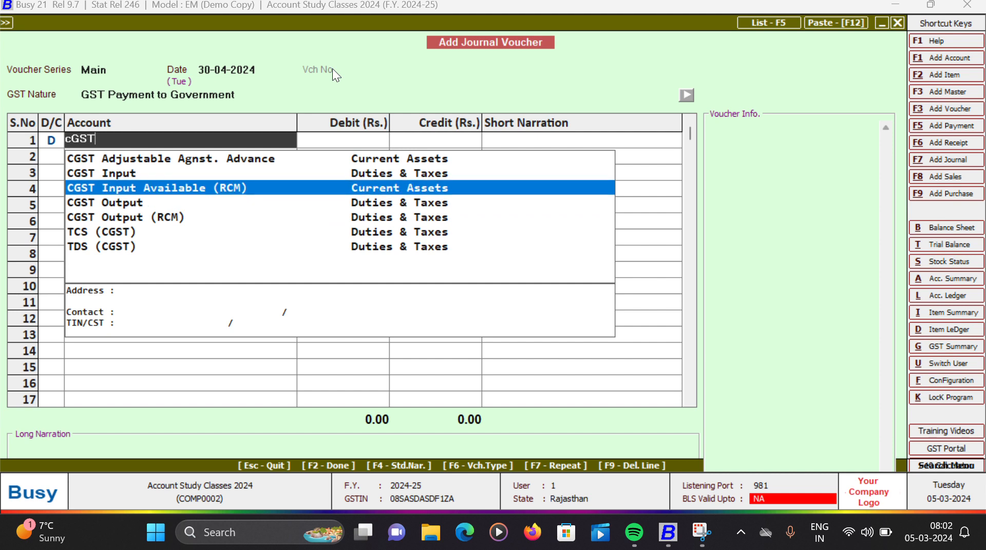
pyautogui.press('Return')
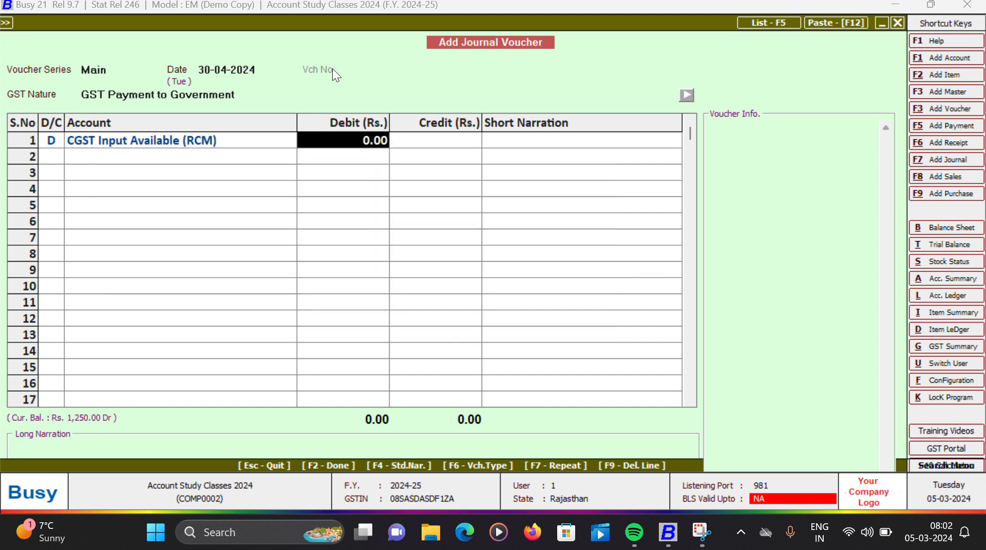
pyautogui.write('125')
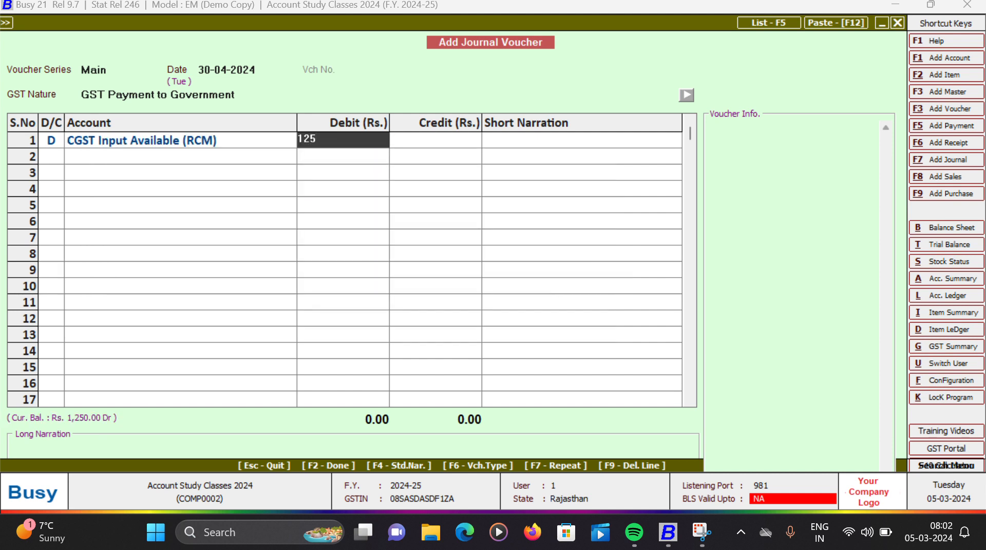
pyautogui.write('0')
pyautogui.press('Return')
pyautogui.press('Return')
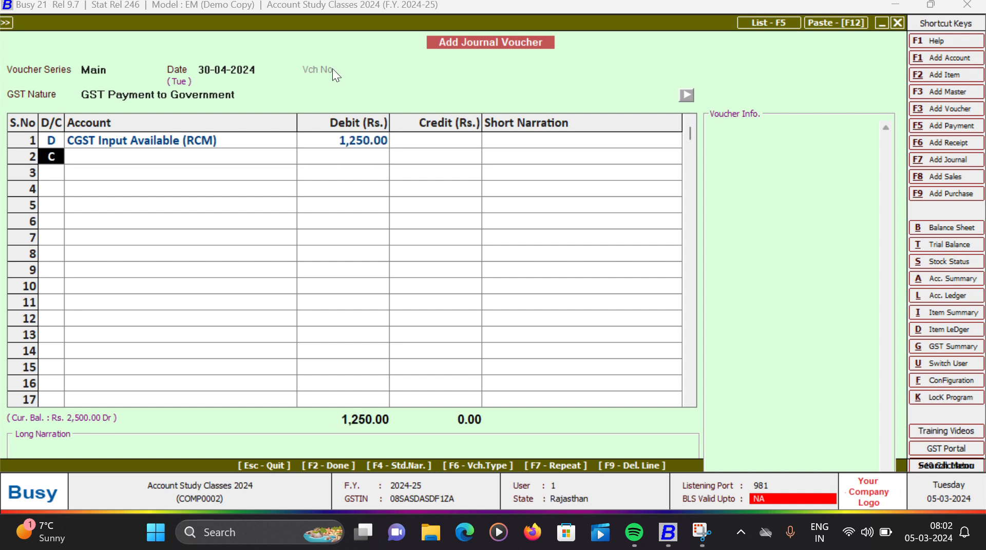
# Debit SGST Input Available (RCM) with 1,250 in the second row of the voucher.
pyautogui.write('d')
pyautogui.press('Return')
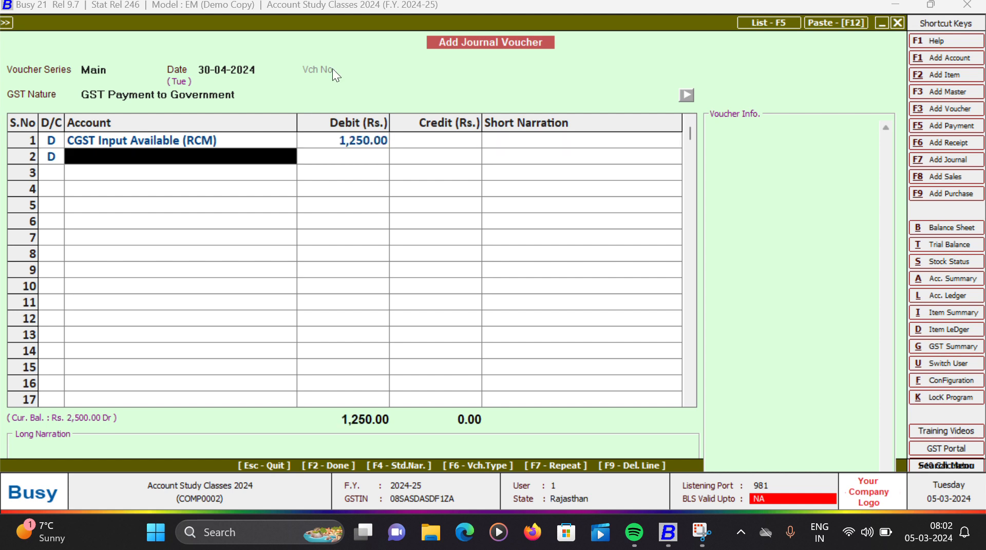
pyautogui.write('sGST')
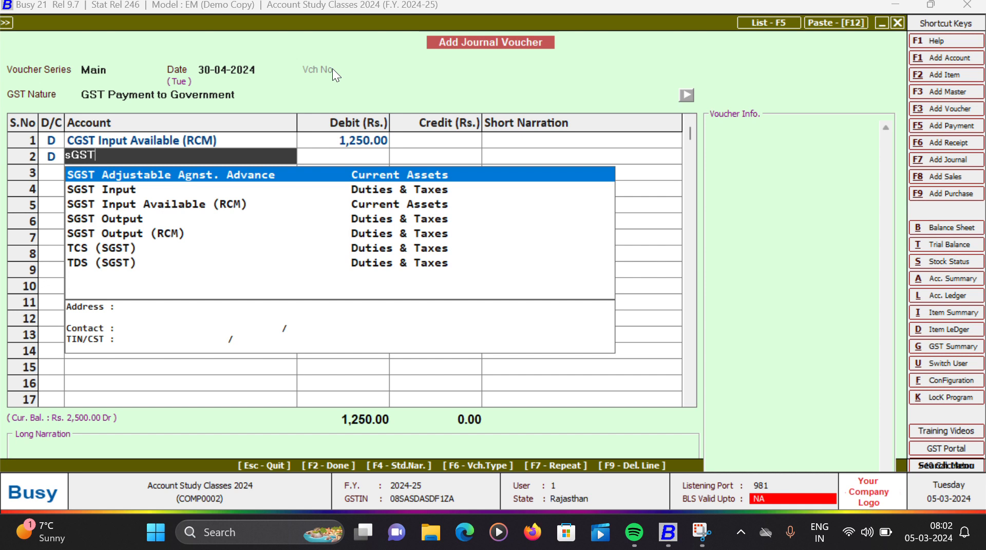
pyautogui.press('Down')
pyautogui.press('Down')
pyautogui.press('Return')
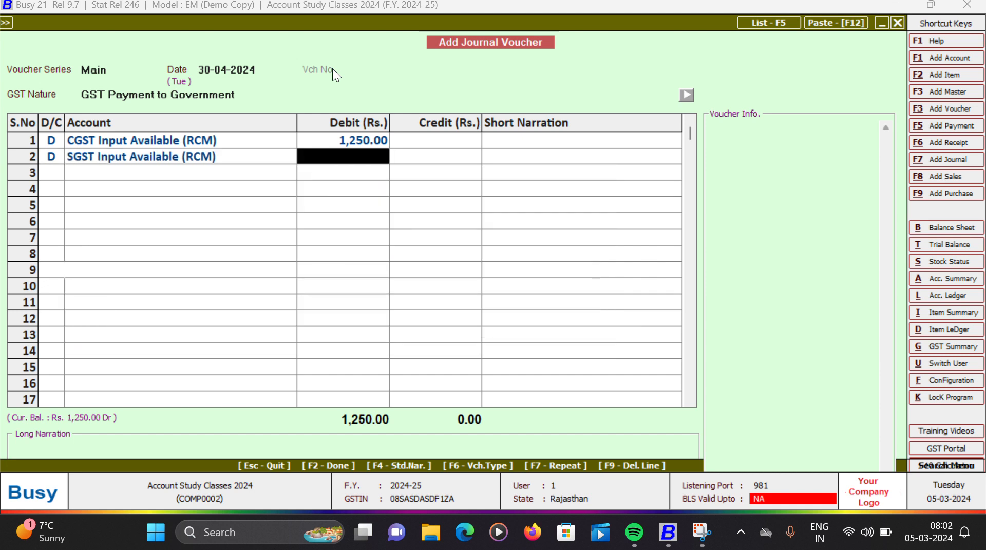
pyautogui.write('1,2')
pyautogui.write('50')
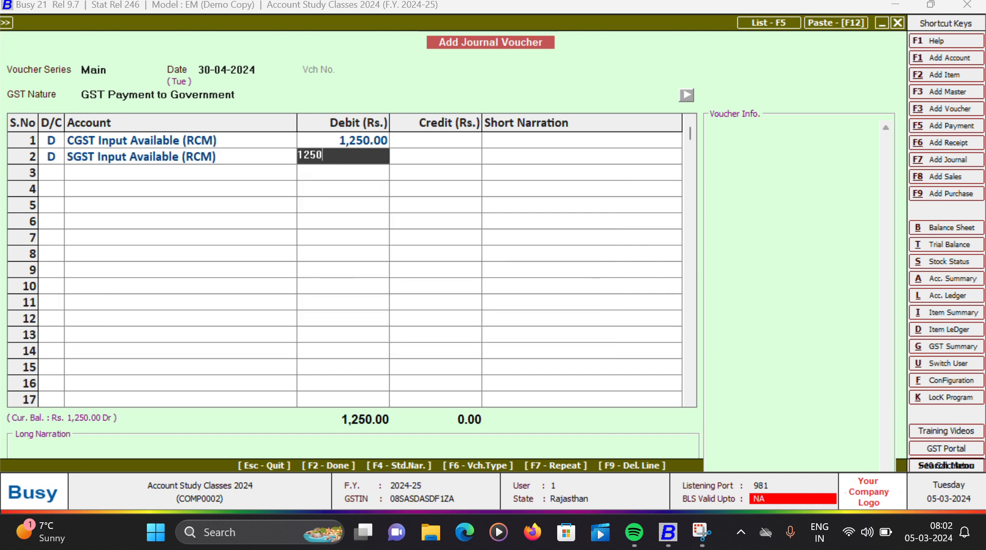
pyautogui.press('Return')
pyautogui.press('Return')
# Credit Sbi Bank A/c with 2,500 in the third row of the voucher.
pyautogui.press('Return')
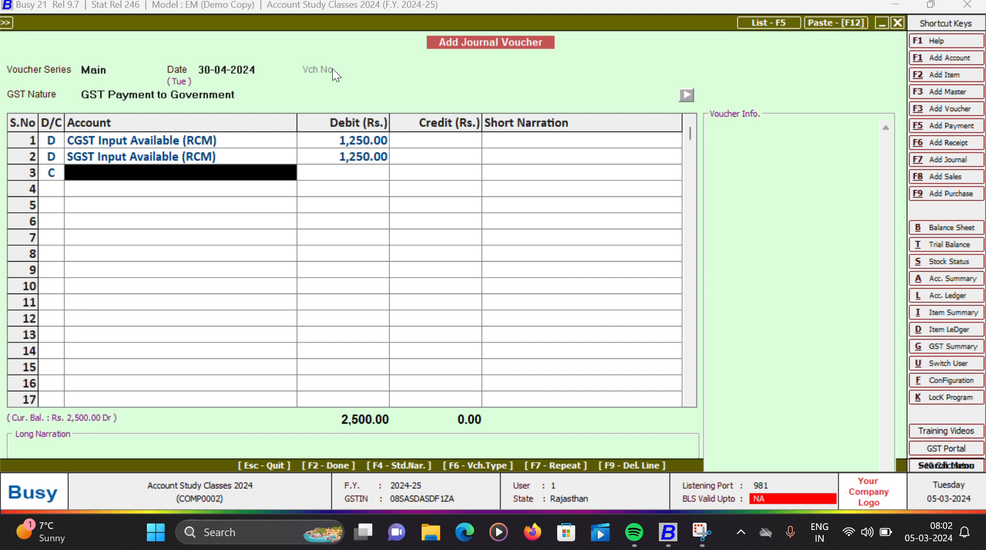
pyautogui.write('sBI')
pyautogui.press('Return')
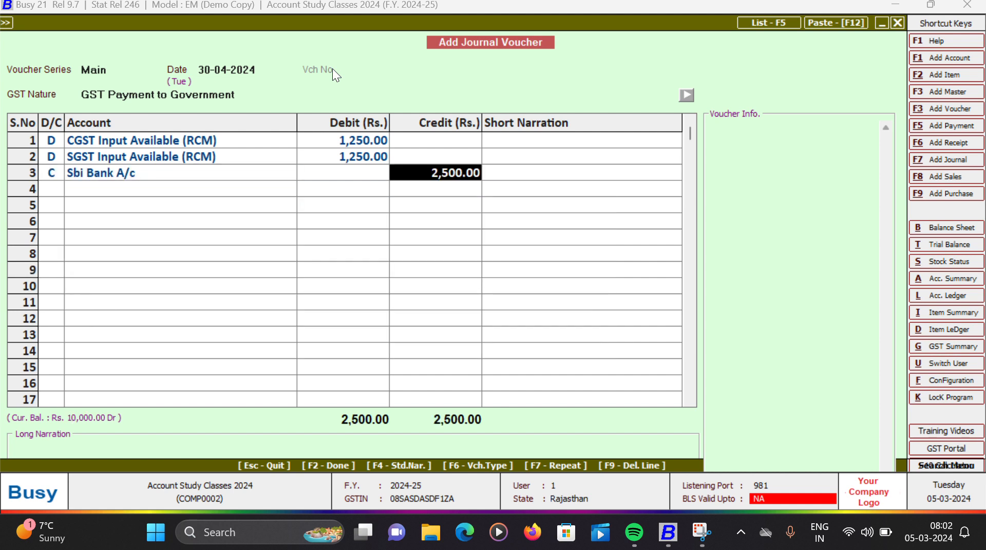
pyautogui.press('Return')
# Accept the GST Payment Details as Regular Payment for the period ending 30-04-2024, keeping the default tax amounts and challan details.
pyautogui.press('Return')
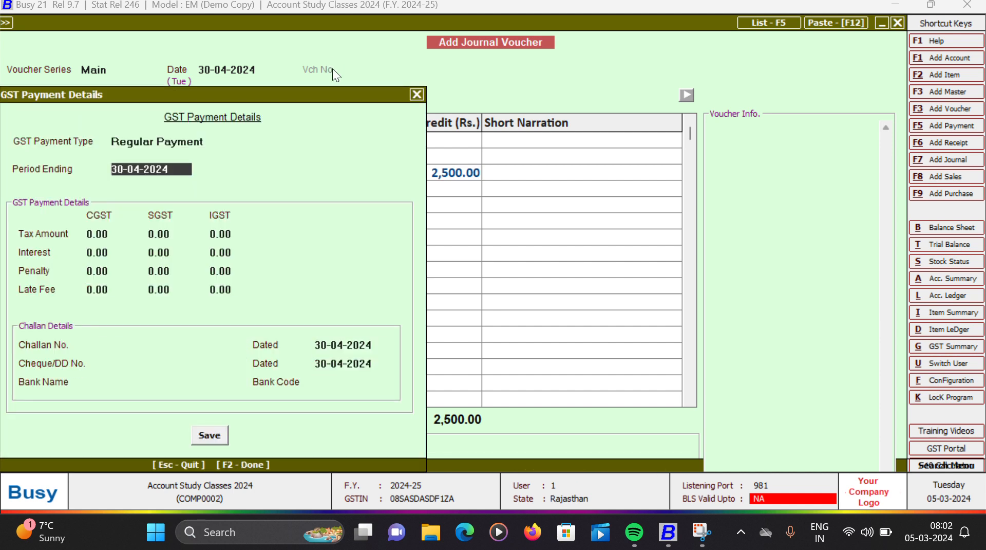
pyautogui.press('Return')
pyautogui.press('Return')
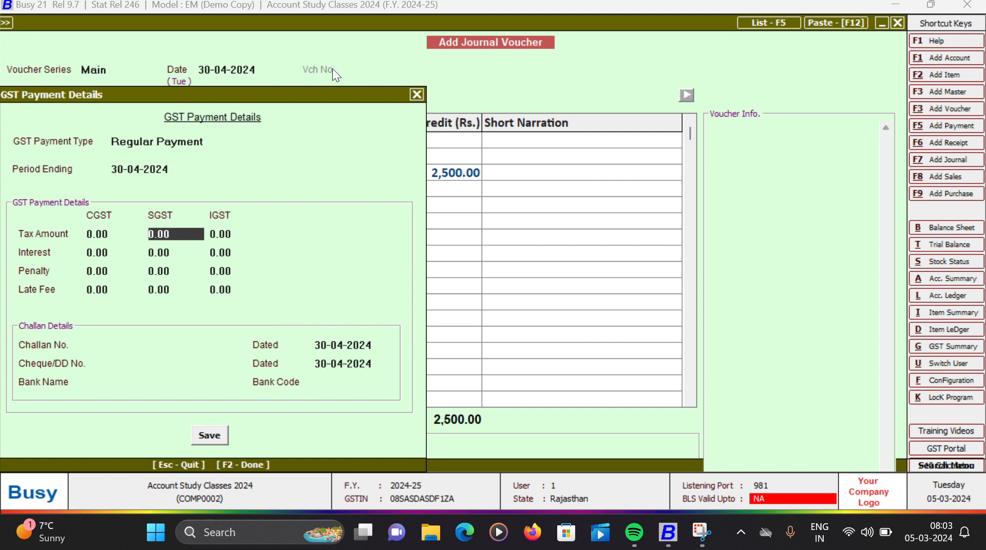
pyautogui.press('F2')
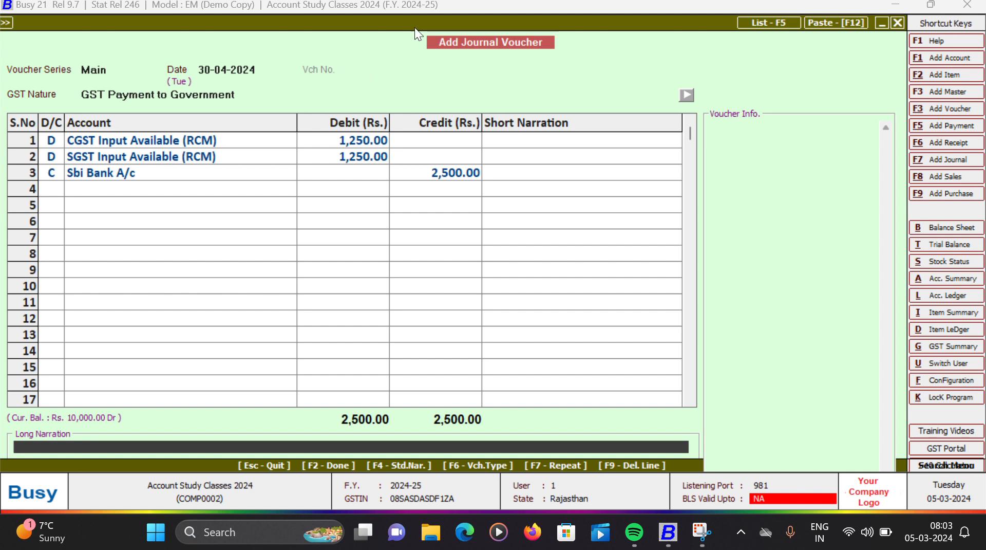
pyautogui.click(415, 17)
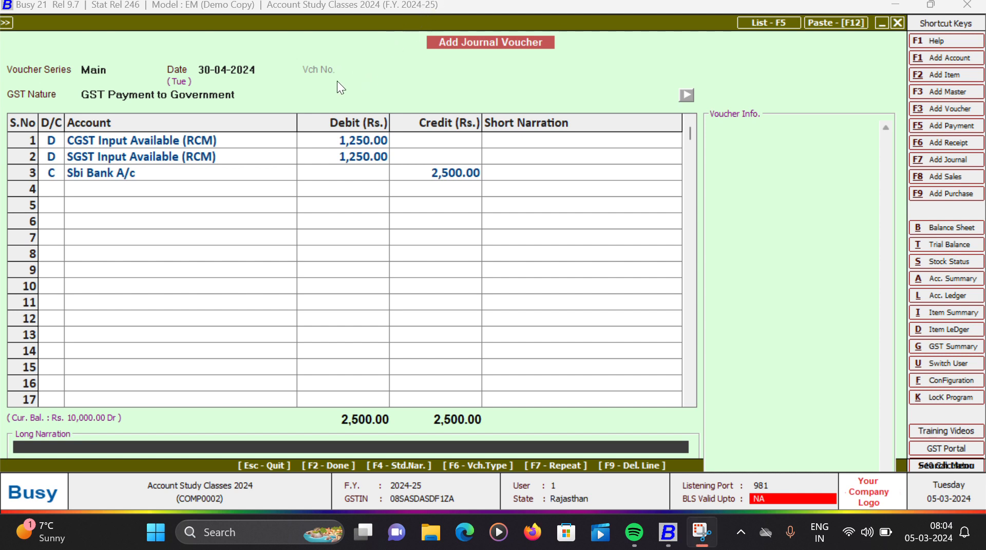
# Replace the account in the voucher's first row with CGST Output (RCM), keeping its debit amount.
pyautogui.click(259, 139)
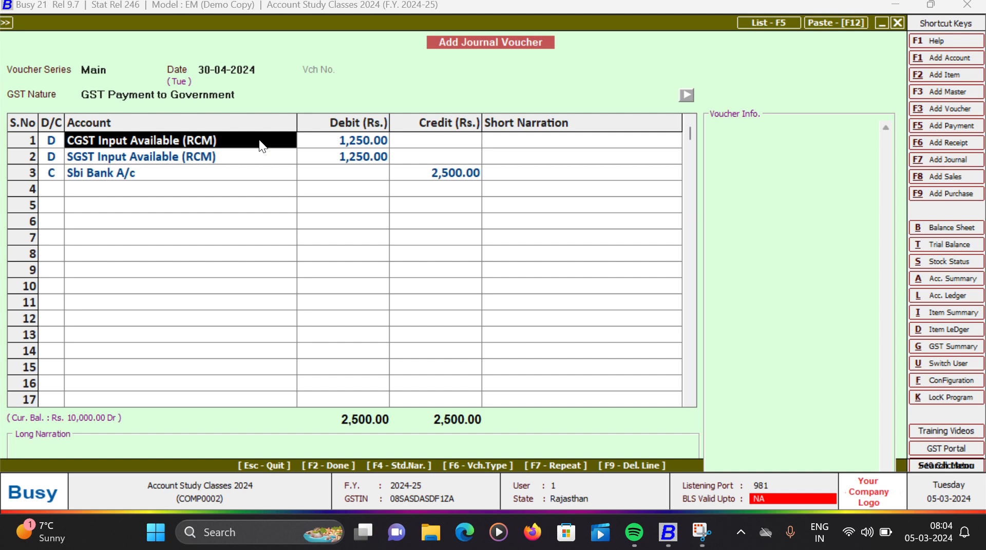
pyautogui.write('cG')
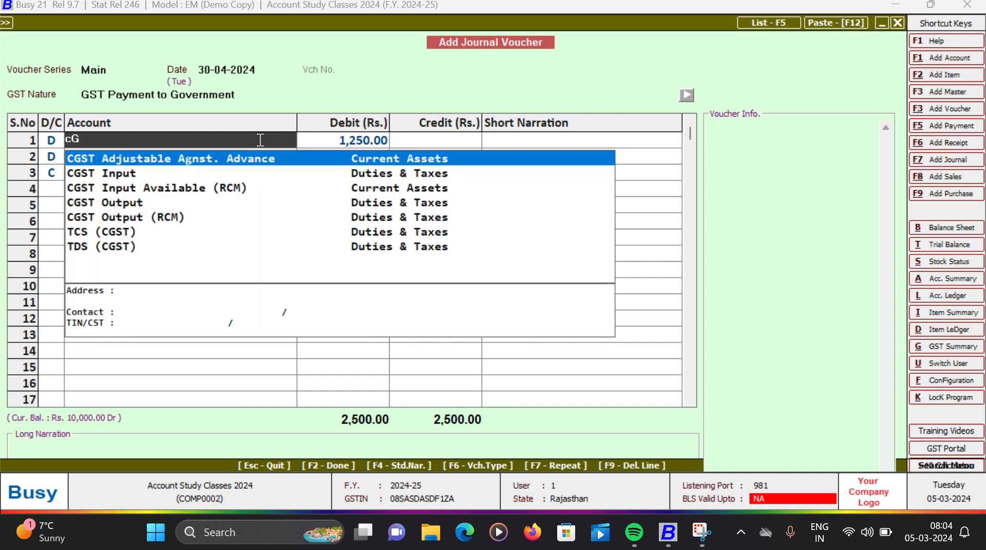
pyautogui.press('Down')
pyautogui.press('Down')
pyautogui.press('Down')
pyautogui.press('Down')
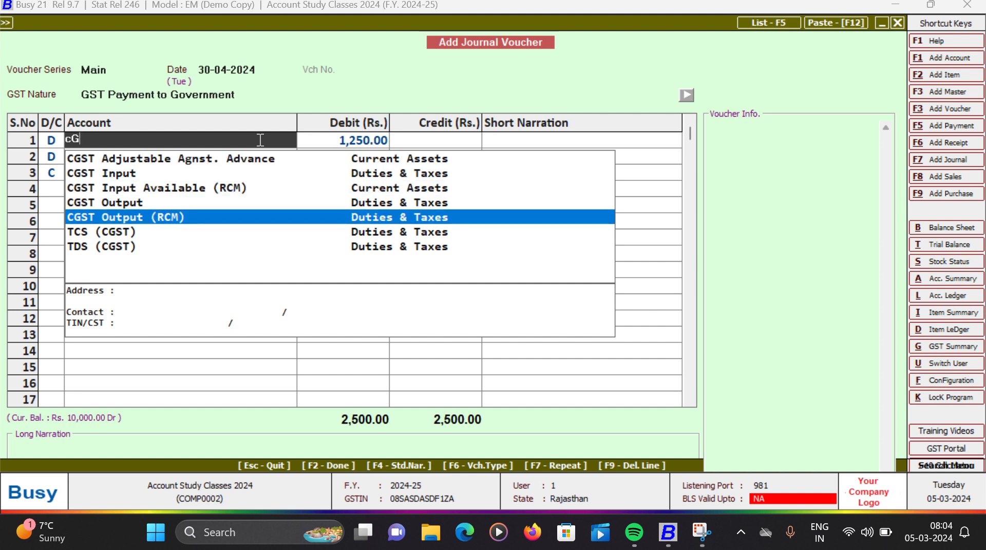
pyautogui.press('Return')
pyautogui.press('Return')
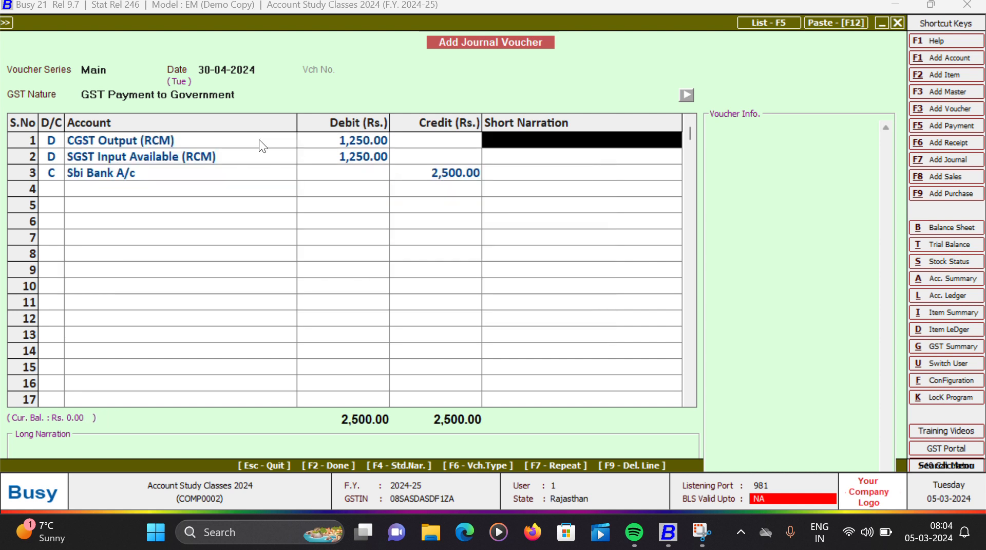
pyautogui.press('Return')
# Replace the account in the voucher's second row with SGST Output (RCM), keeping its debit amount and the Sbi Bank A/c credit row.
pyautogui.press('Return')
pyautogui.write('sS')
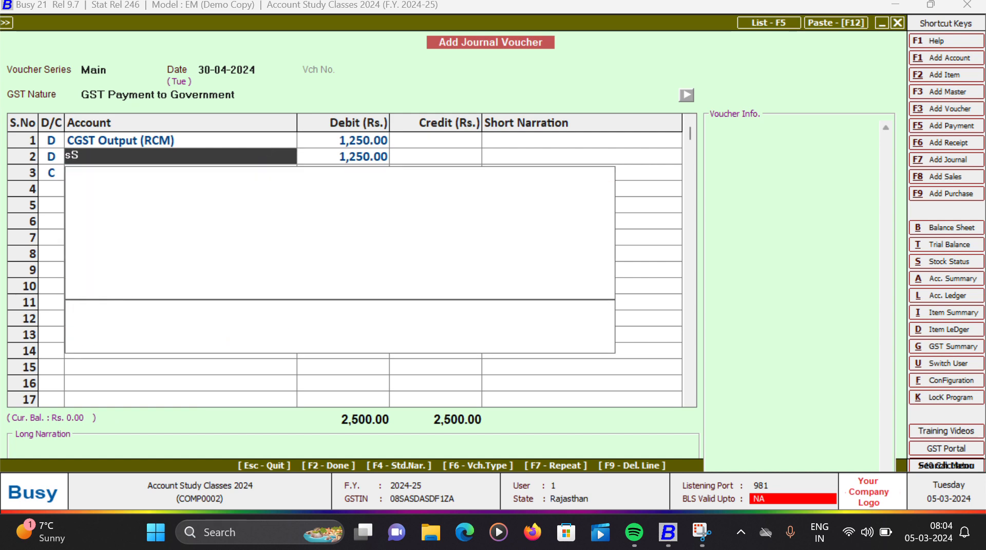
pyautogui.press('Down')
pyautogui.press('Down')
pyautogui.press('Down')
pyautogui.press('Down')
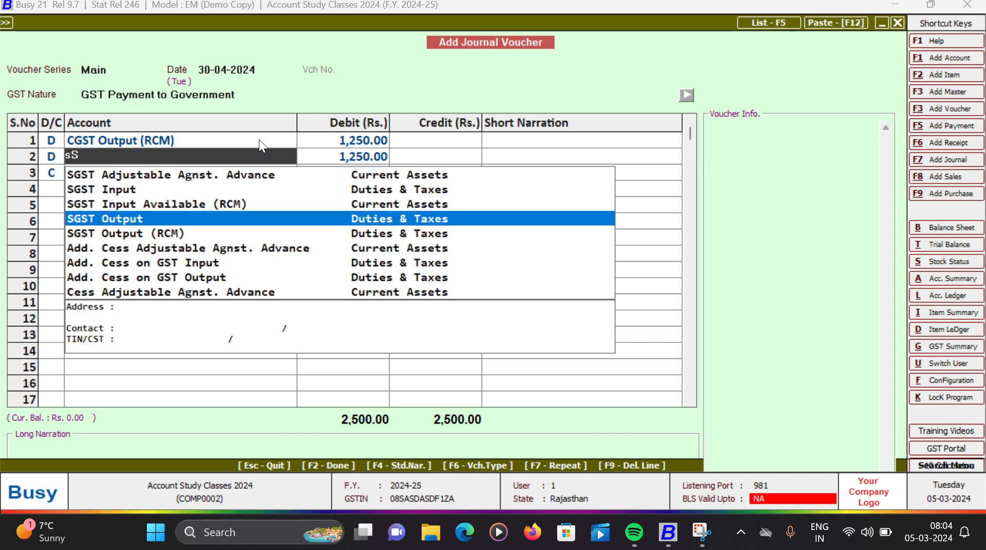
pyautogui.press('Return')
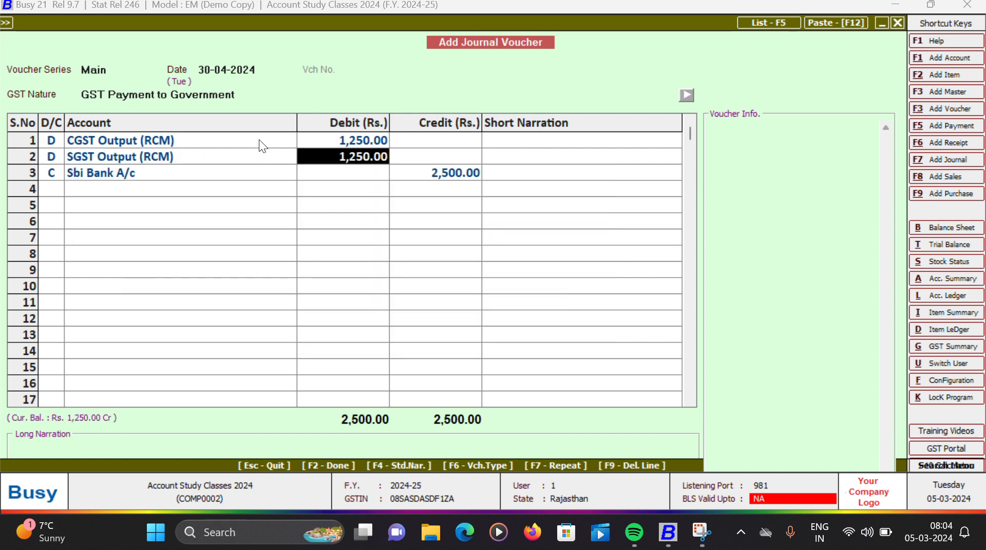
pyautogui.press('Return')
pyautogui.press('Return')
pyautogui.press('Return')
pyautogui.press('Return')
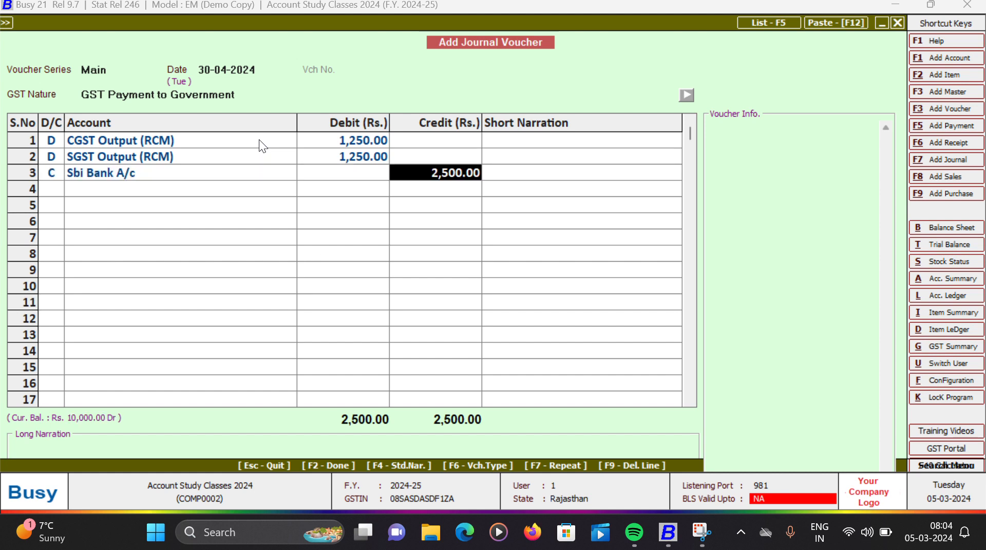
# Accept Regular Payment for the period ending 30-04-2024 in the GST Payment Details, keeping the default tax, interest, penalty and late fee amounts.
pyautogui.press('Return')
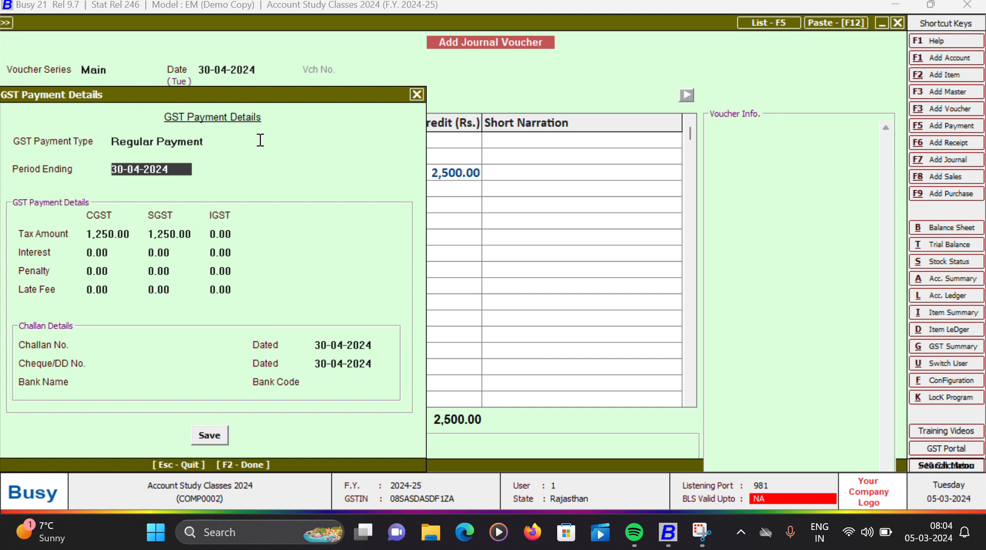
pyautogui.press('Return')
pyautogui.press('Return')
pyautogui.press('Return')
pyautogui.press('Return')
pyautogui.press('Return')
pyautogui.press('Return')
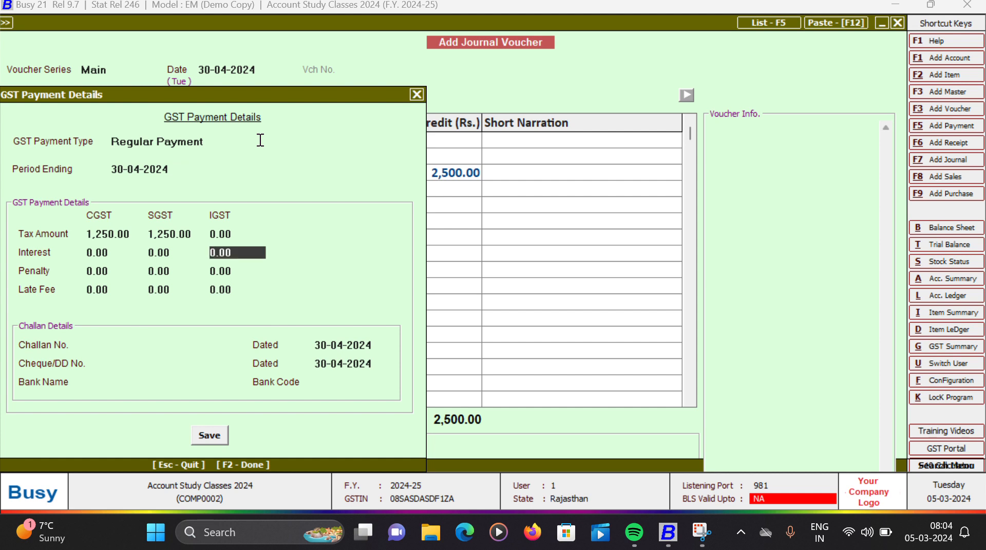
pyautogui.press('Return')
pyautogui.press('Return')
pyautogui.press('Return')
pyautogui.press('Return')
pyautogui.press('Return')
pyautogui.press('Return')
pyautogui.press('Return')
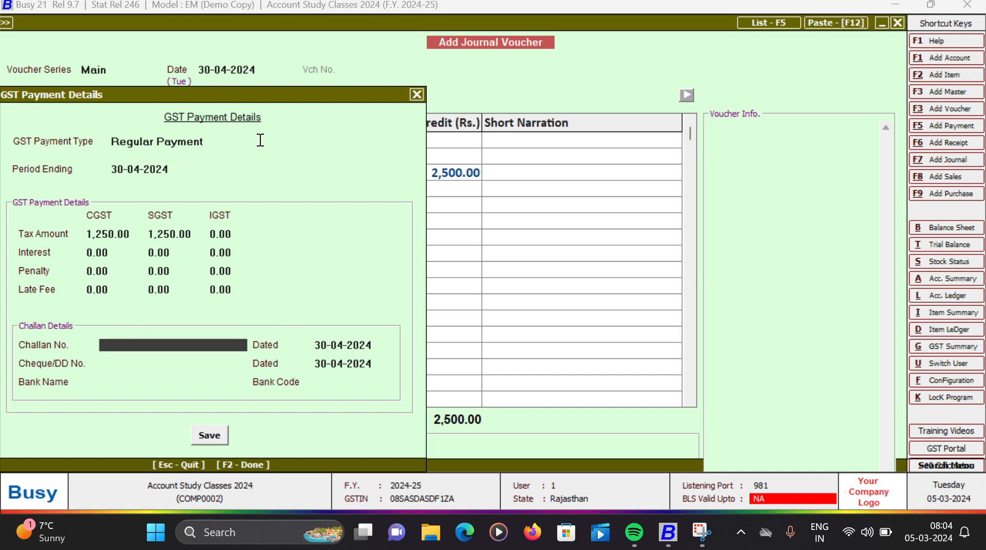
# Enter challan number 234, cheque/DD number 4536 and bank name SBI in the challan details, and save the GST Payment Details.
pyautogui.write('234')
pyautogui.press('Return')
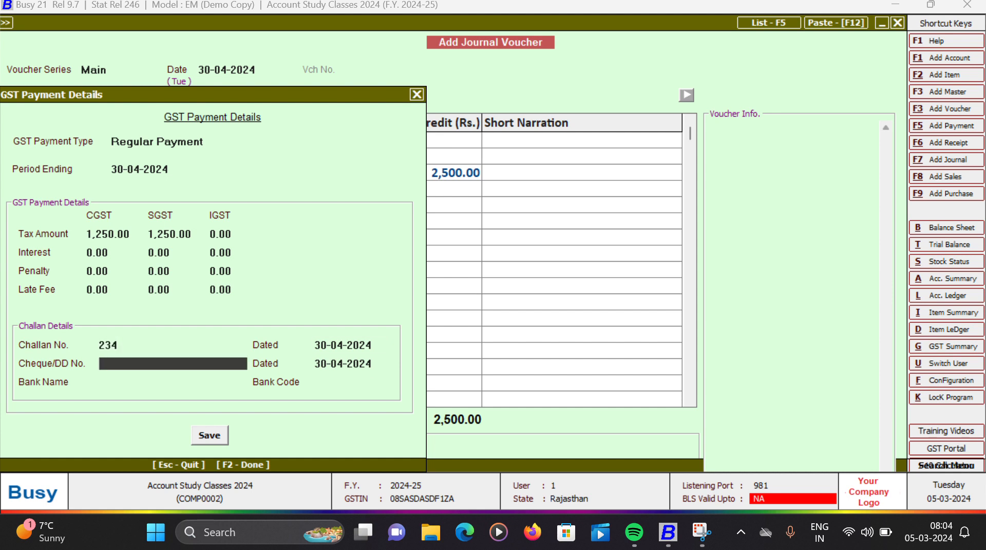
pyautogui.write('4536')
pyautogui.press('Return')
pyautogui.press('Return')
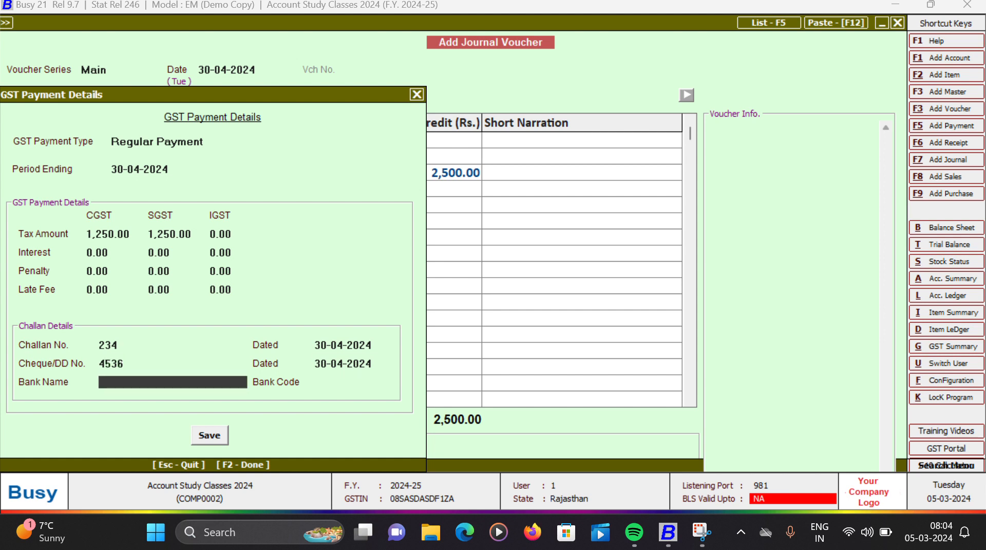
pyautogui.write('SBI')
pyautogui.press('Return')
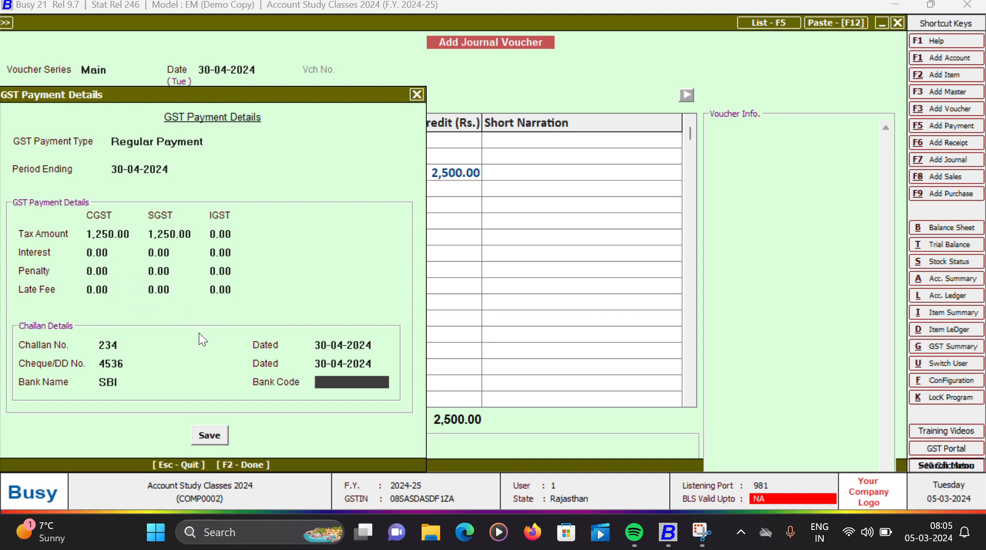
pyautogui.click(216, 435)
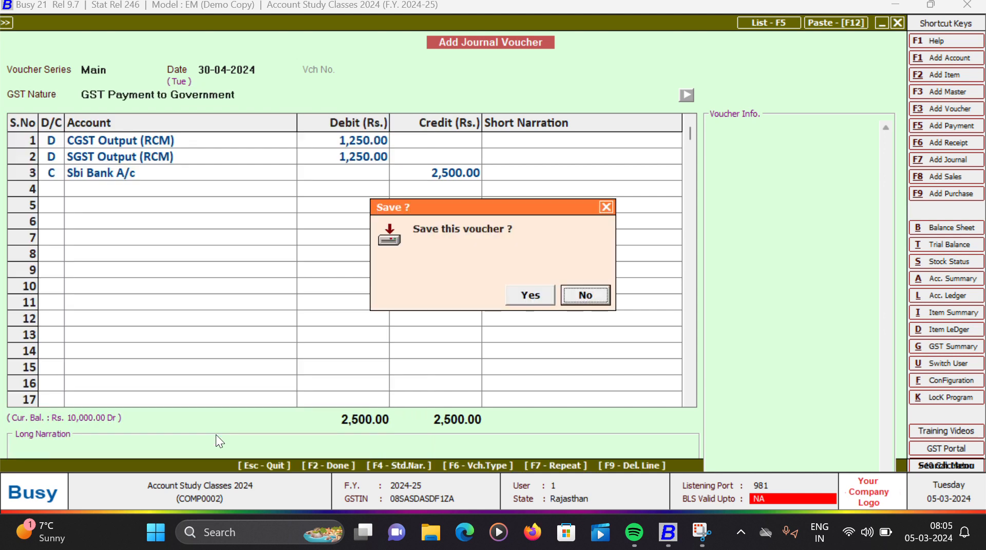
# Save the GST payment journal voucher and leave journal entry.
pyautogui.press('Left')
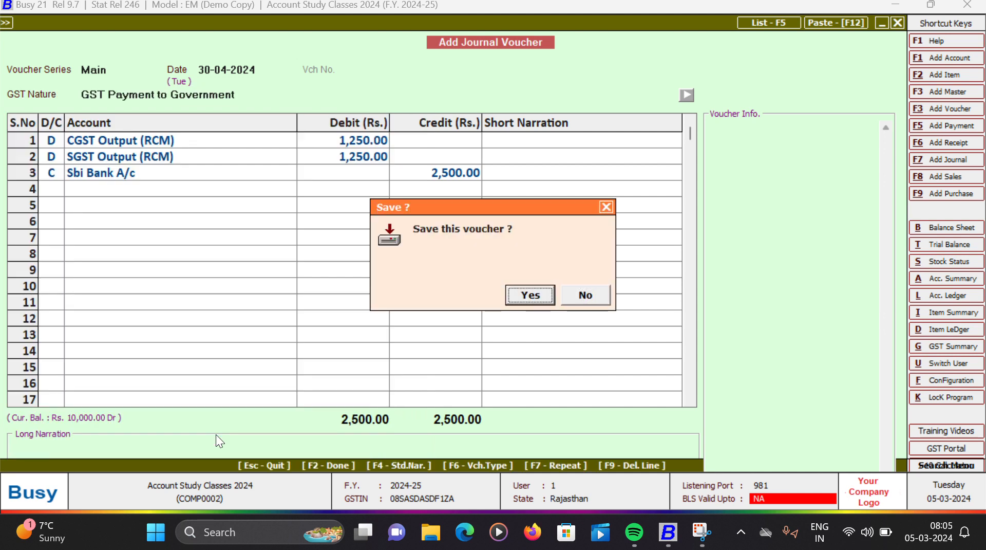
pyautogui.press('Return')
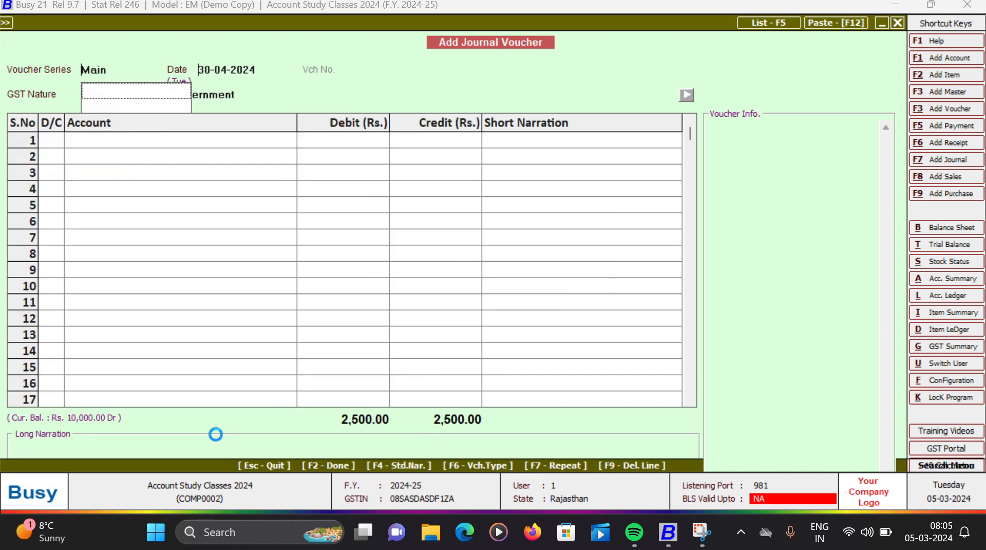
pyautogui.press('Escape')
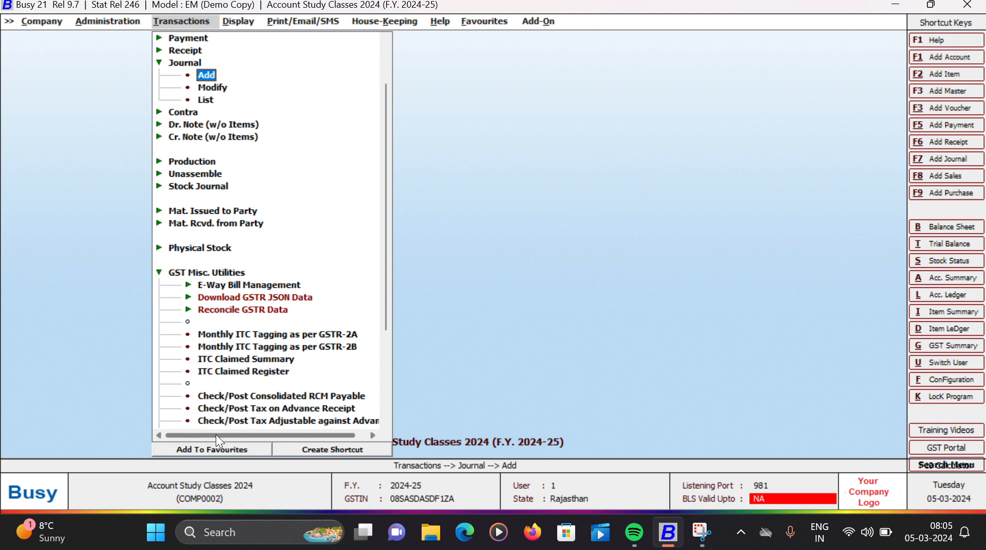
# Open the GSTR-3B report for 01-04-2024 to 30-04-2024 with the default report options.
pyautogui.press('Right')
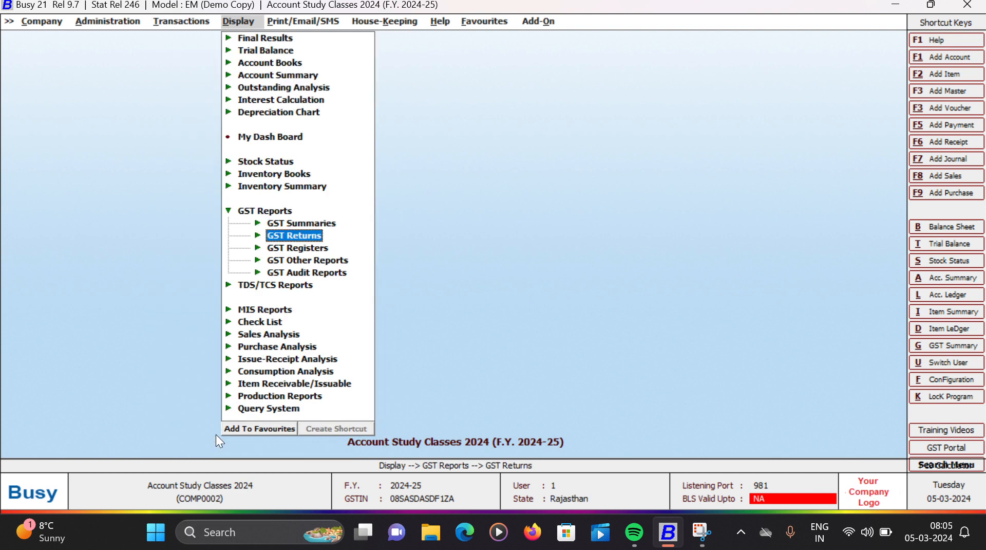
pyautogui.press('Return')
pyautogui.press('Down')
pyautogui.press('Down')
pyautogui.press('Down')
pyautogui.press('Down')
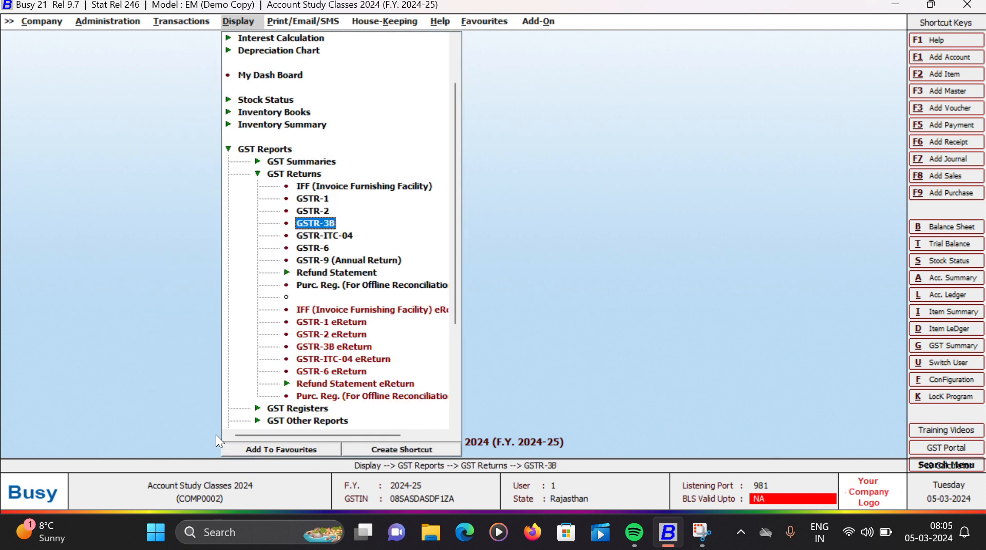
pyautogui.press('Return')
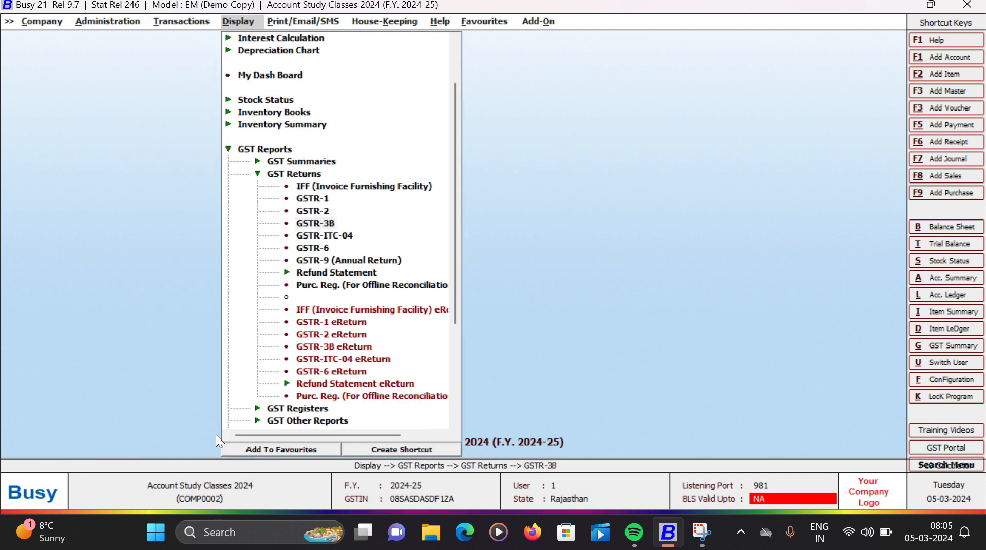
pyautogui.press('Return')
pyautogui.press('Return')
pyautogui.press('Return')
pyautogui.press('Return')
pyautogui.press('Return')
pyautogui.press('Return')
pyautogui.press('Return')
pyautogui.press('Return')
pyautogui.press('Return')
pyautogui.press('Return')
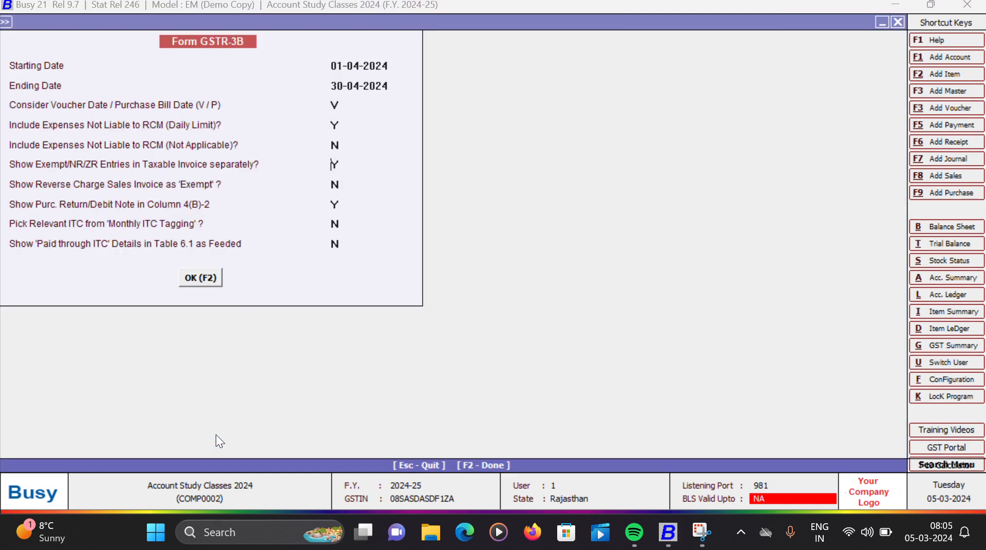
pyautogui.press('Return')
# Examine table 3.1 of GSTR-3B for the inward supplies liable to reverse charge.
pyautogui.press('Down')
pyautogui.press('Down')
pyautogui.press('Down')
pyautogui.press('Down')
pyautogui.press('Down')
pyautogui.press('Down')
pyautogui.press('Down')
pyautogui.press('Down')
pyautogui.press('Down')
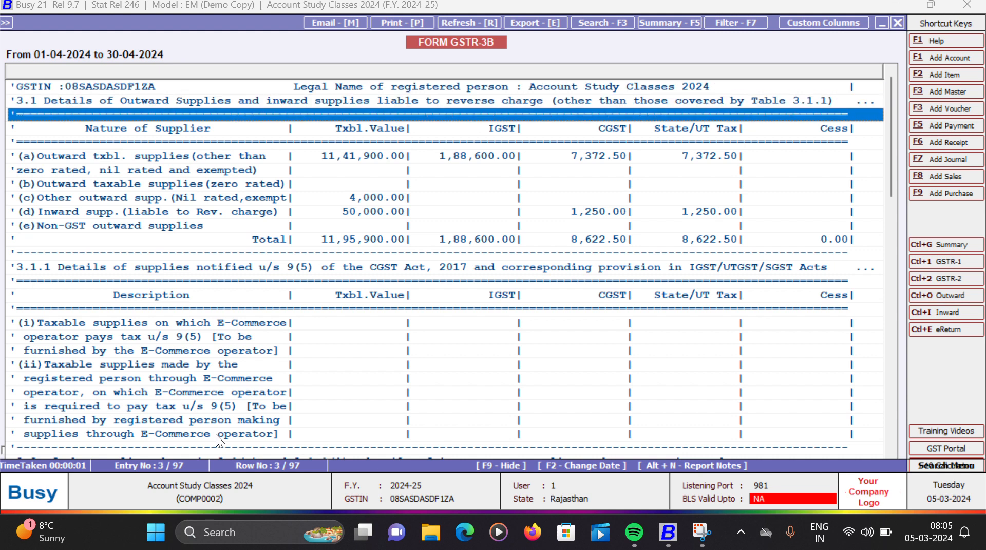
pyautogui.press('Down')
pyautogui.press('Down')
pyautogui.press('Down')
pyautogui.press('Down')
pyautogui.press('Down')
pyautogui.press('Down')
pyautogui.press('Down')
pyautogui.press('Down')
pyautogui.press('Down')
pyautogui.press('Down')
pyautogui.press('Down')
pyautogui.press('Down')
pyautogui.press('Down')
pyautogui.press('Down')
pyautogui.press('Down')
pyautogui.press('Down')
pyautogui.press('Down')
pyautogui.press('Down')
pyautogui.press('Down')
pyautogui.press('Down')
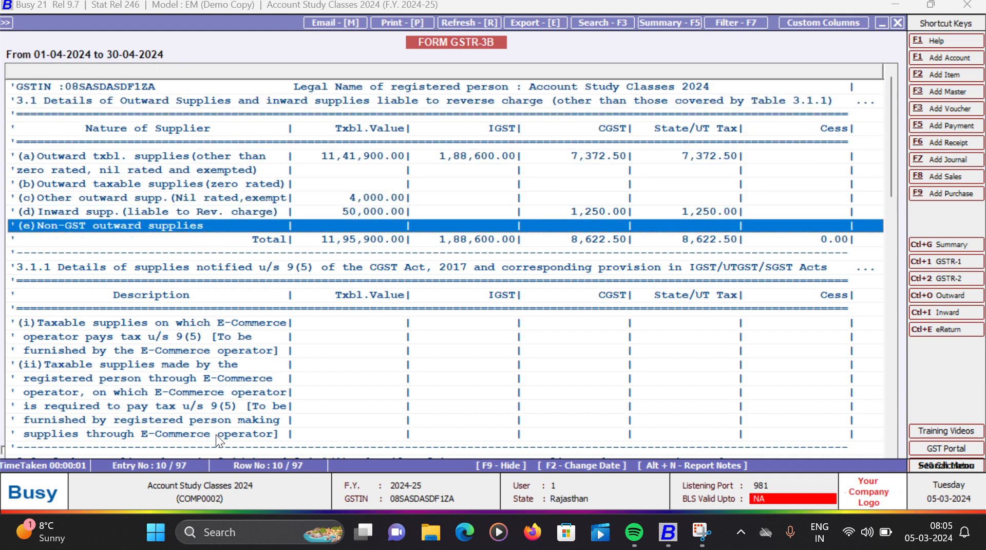
# Examine table 4, Eligible ITC, for the input credit on inward supplies liable to reverse charge.
pyautogui.press('Down')
pyautogui.press('Down')
pyautogui.press('Down')
pyautogui.press('Down')
pyautogui.press('Down')
pyautogui.press('Down')
pyautogui.press('Down')
pyautogui.press('Down')
pyautogui.press('Down')
pyautogui.press('Down')
pyautogui.press('Down')
pyautogui.press('Down')
pyautogui.press('Down')
pyautogui.press('Down')
pyautogui.press('Down')
pyautogui.press('Down')
pyautogui.press('Down')
pyautogui.press('Down')
pyautogui.press('Down')
pyautogui.press('Down')
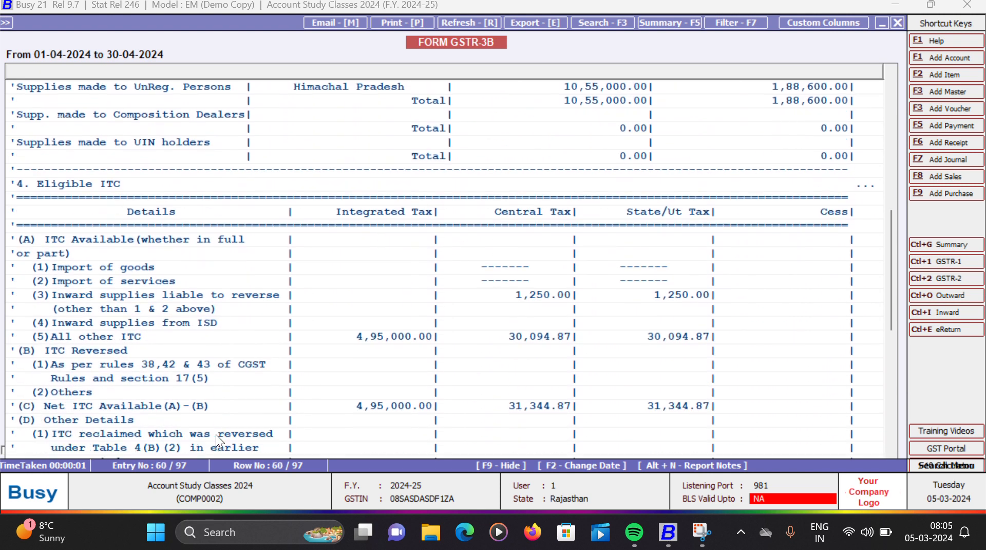
pyautogui.press('Down')
pyautogui.press('Up')
pyautogui.press('Up')
pyautogui.press('Up')
pyautogui.press('Up')
pyautogui.press('Up')
pyautogui.press('Up')
pyautogui.press('Up')
pyautogui.press('Up')
pyautogui.press('Up')
pyautogui.press('Up')
pyautogui.press('Up')
pyautogui.press('Up')
pyautogui.press('Up')
pyautogui.press('Up')
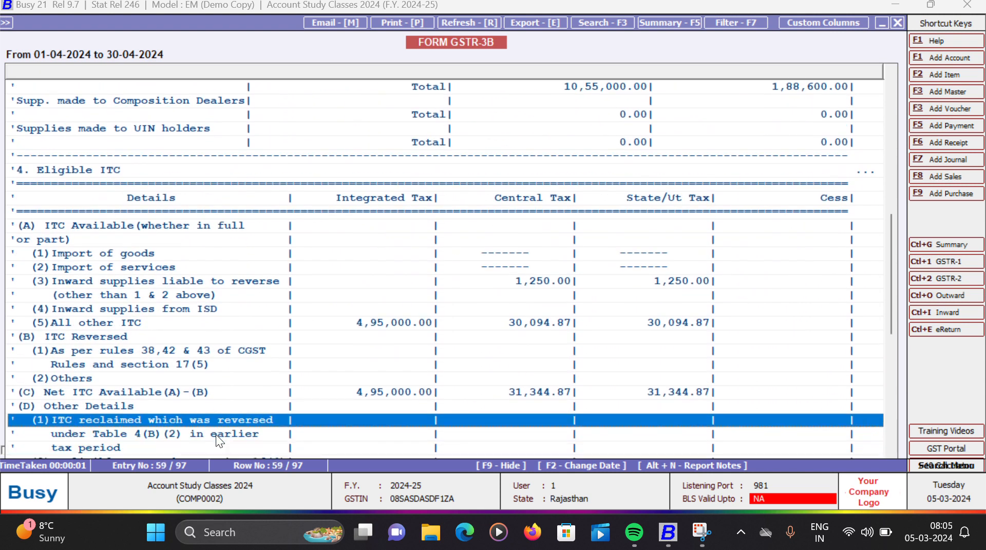
# Examine table 6.1, Payment of tax, for the Central Tax and State/UT Tax paid in cash and the reverse-charge tax payable.
pyautogui.press('Down')
pyautogui.press('Down')
pyautogui.press('Down')
pyautogui.press('Down')
pyautogui.press('Down')
pyautogui.press('Down')
pyautogui.press('Down')
pyautogui.press('Down')
pyautogui.press('Down')
pyautogui.press('Down')
pyautogui.press('Down')
pyautogui.press('Down')
pyautogui.press('Down')
pyautogui.press('Down')
pyautogui.press('Down')
pyautogui.press('Down')
pyautogui.press('Down')
pyautogui.press('Down')
pyautogui.press('Down')
pyautogui.press('Down')
pyautogui.press('Down')
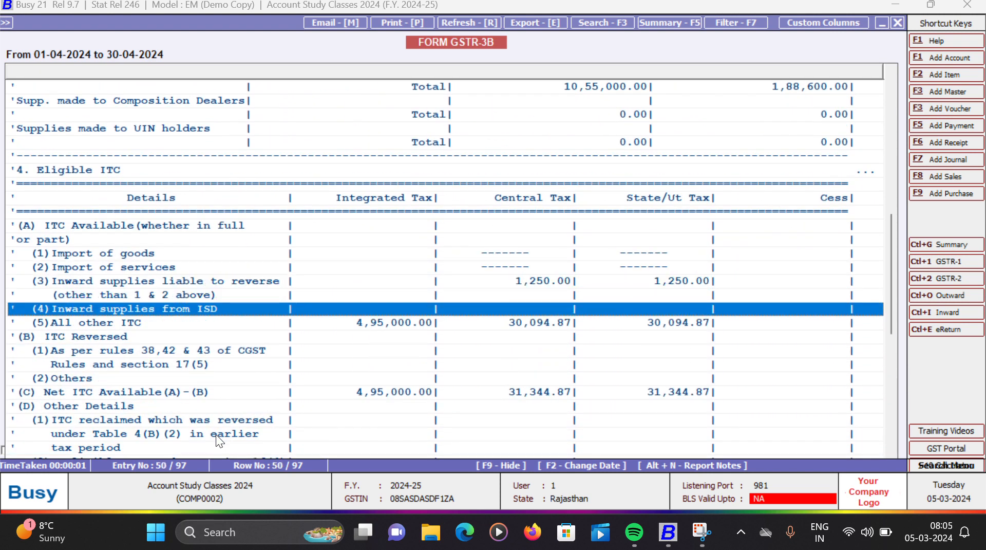
pyautogui.press('Down')
pyautogui.press('Down')
pyautogui.press('Down')
pyautogui.press('Down')
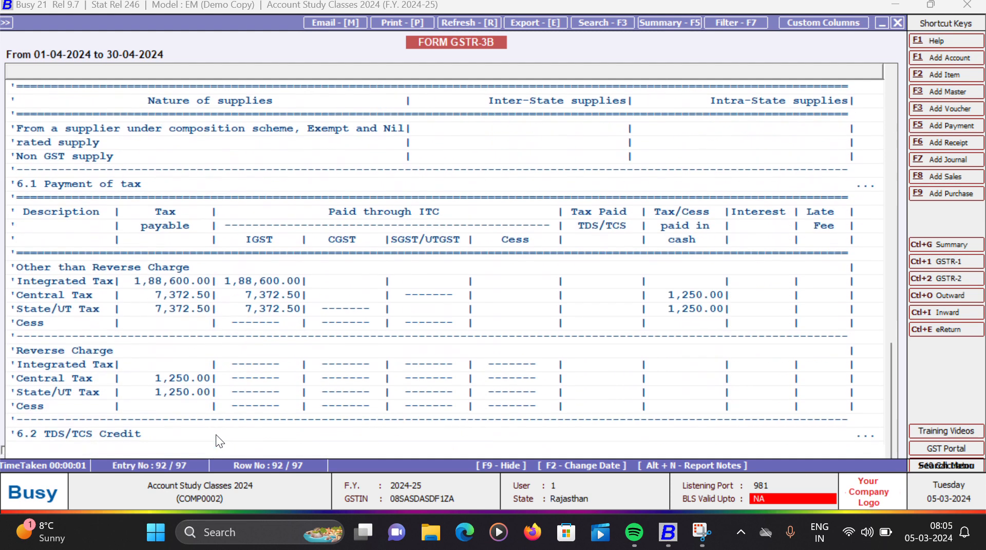
pyautogui.press('Up')
pyautogui.press('Up')
pyautogui.press('Up')
pyautogui.press('Up')
pyautogui.press('Up')
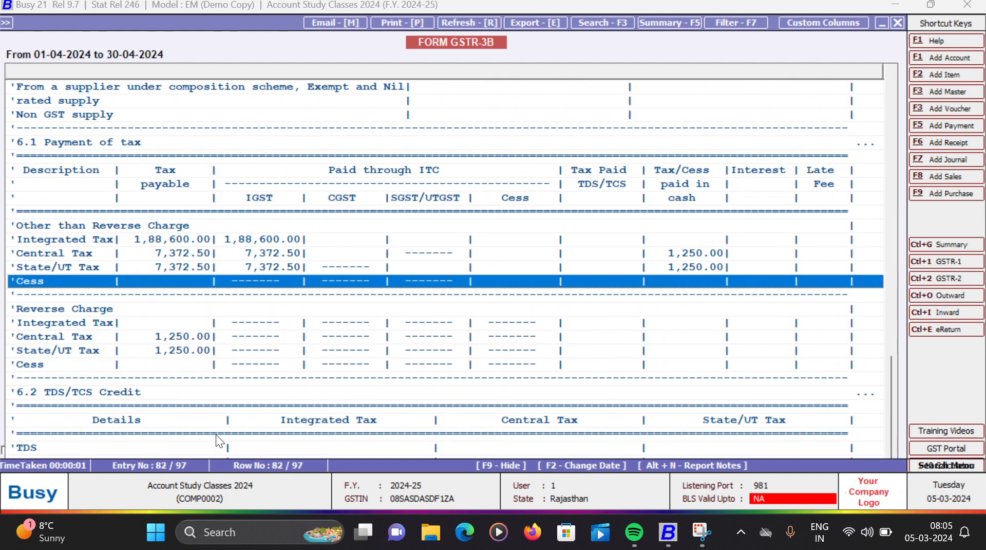
pyautogui.press('Down')
pyautogui.press('Down')
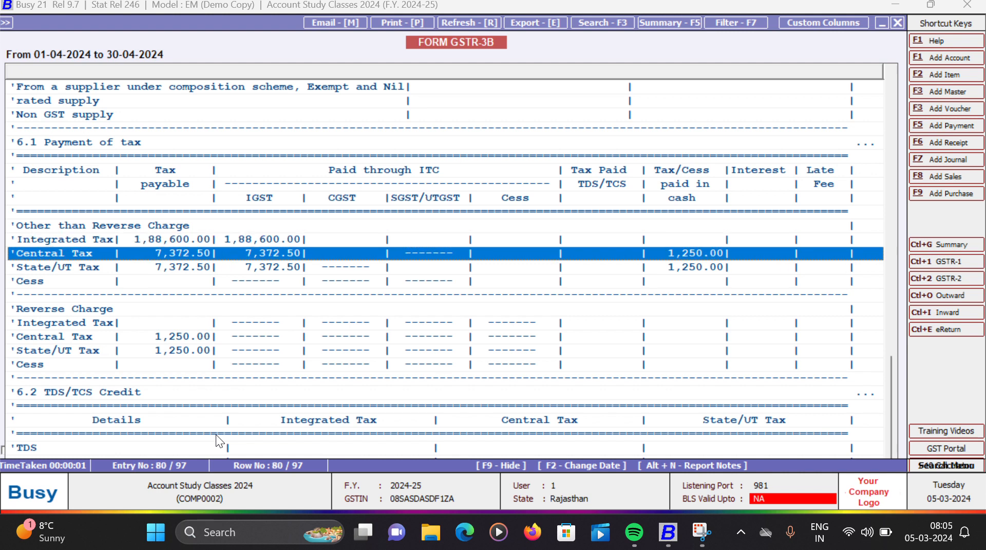
pyautogui.press('Up')
pyautogui.press('Down')
pyautogui.press('Down')
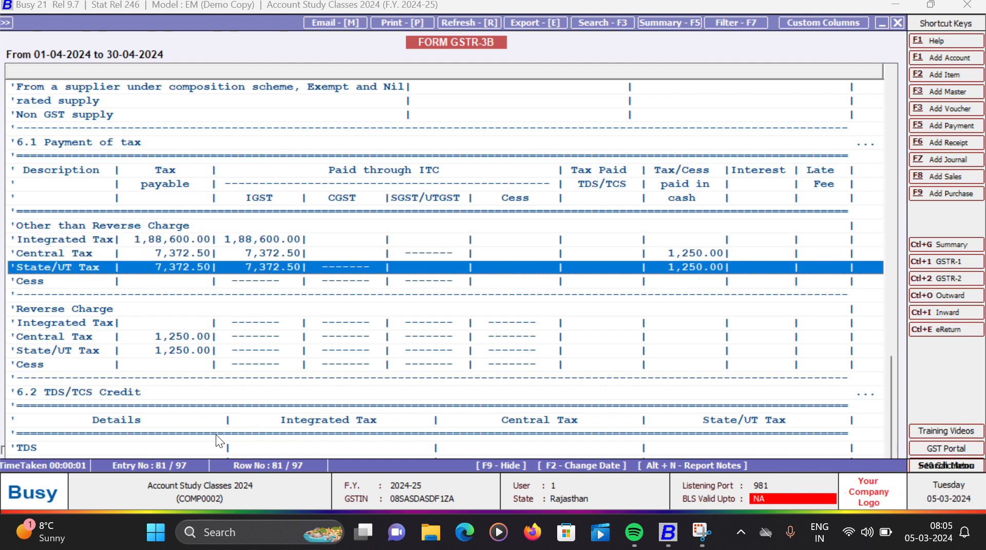
pyautogui.press('Up')
pyautogui.press('Up')
pyautogui.press('Up')
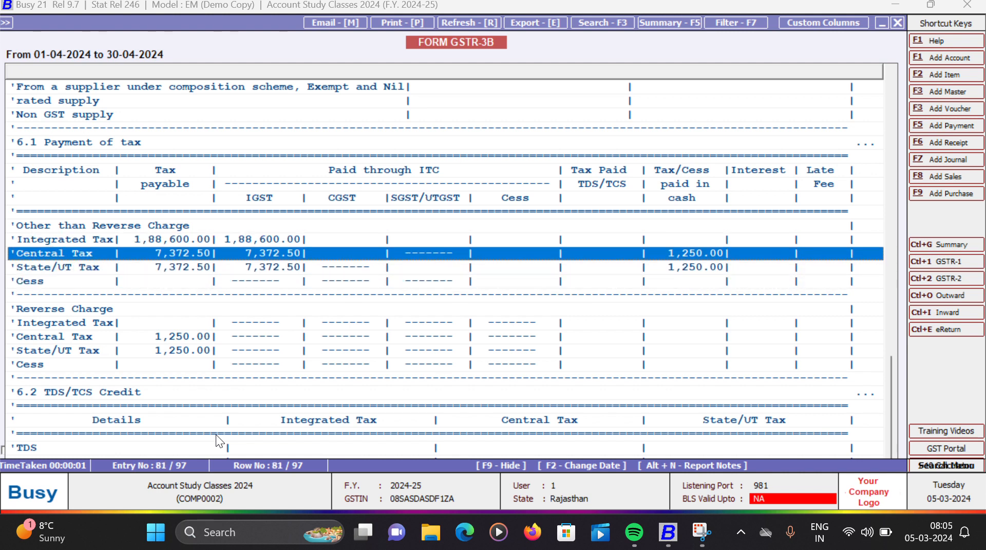
pyautogui.press('Down')
pyautogui.press('Down')
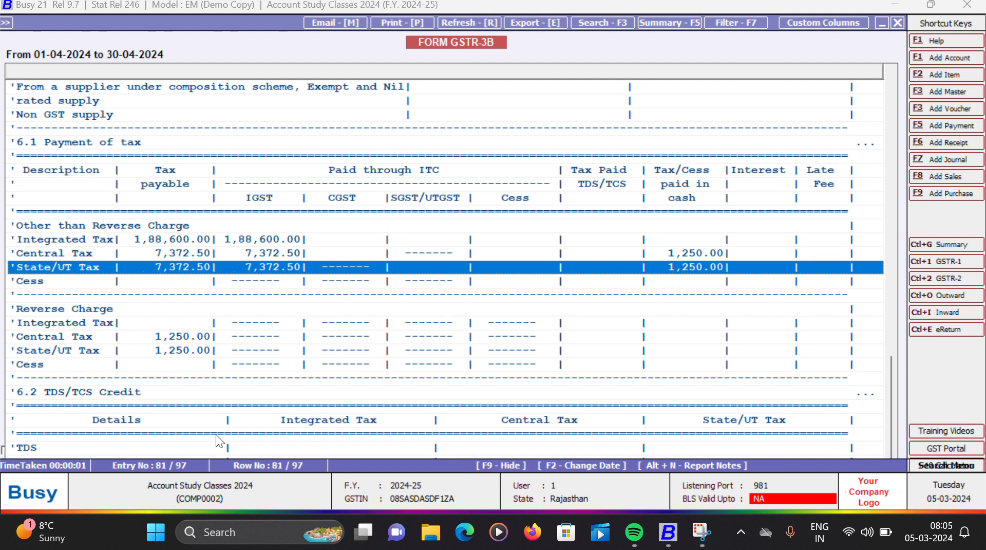
# Review the end of GSTR-3B through table 6.2, TDS/TCS Credit.
pyautogui.press('Down')
pyautogui.press('Down')
pyautogui.press('Down')
pyautogui.press('Down')
pyautogui.press('Down')
pyautogui.press('Down')
pyautogui.press('Down')
pyautogui.press('Down')
pyautogui.press('Down')
pyautogui.press('Down')
pyautogui.press('Down')
pyautogui.press('Down')
pyautogui.press('Down')
pyautogui.press('Down')
pyautogui.press('Down')
pyautogui.press('Up')
pyautogui.press('Up')
pyautogui.press('Up')
pyautogui.press('Up')
pyautogui.press('Up')
pyautogui.press('Up')
pyautogui.press('Up')
pyautogui.press('Up')
pyautogui.press('Up')
pyautogui.press('Up')
pyautogui.press('Up')
pyautogui.press('Up')
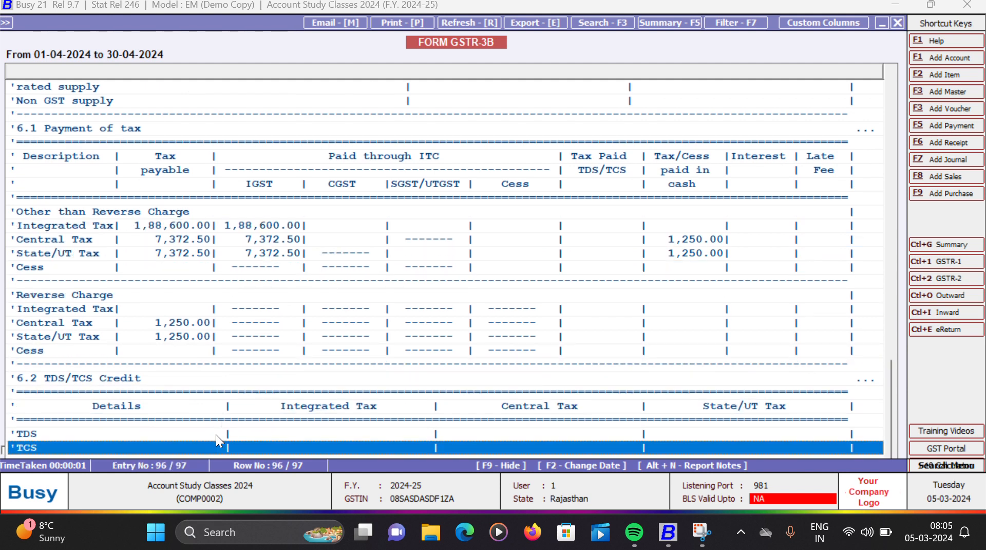
# Compare the Central Tax and State/UT Tax rows under Other than Reverse Charge in table 6.1, and close the report.
pyautogui.press('Up')
pyautogui.press('Up')
pyautogui.press('Up')
pyautogui.press('Up')
pyautogui.press('Up')
pyautogui.press('Up')
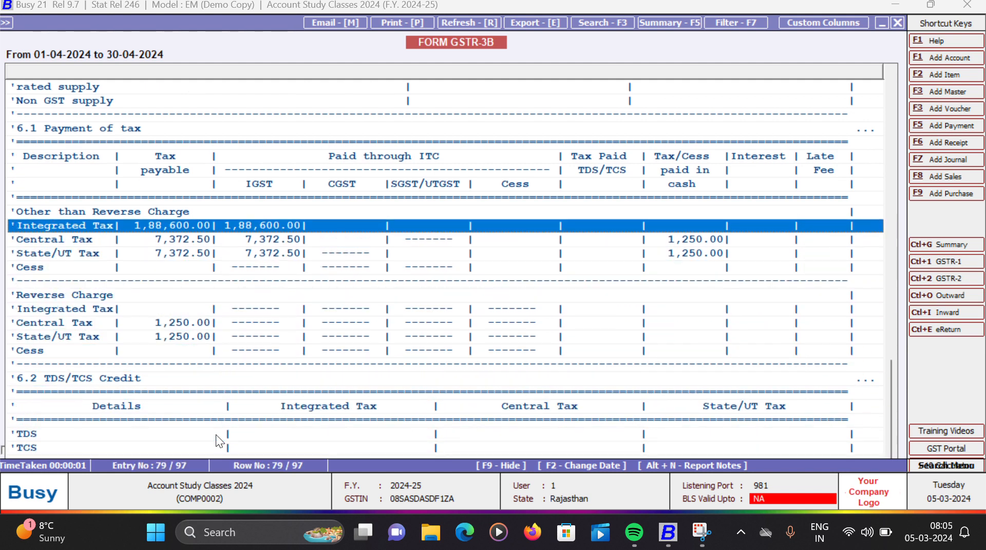
pyautogui.press('Down')
pyautogui.press('Up')
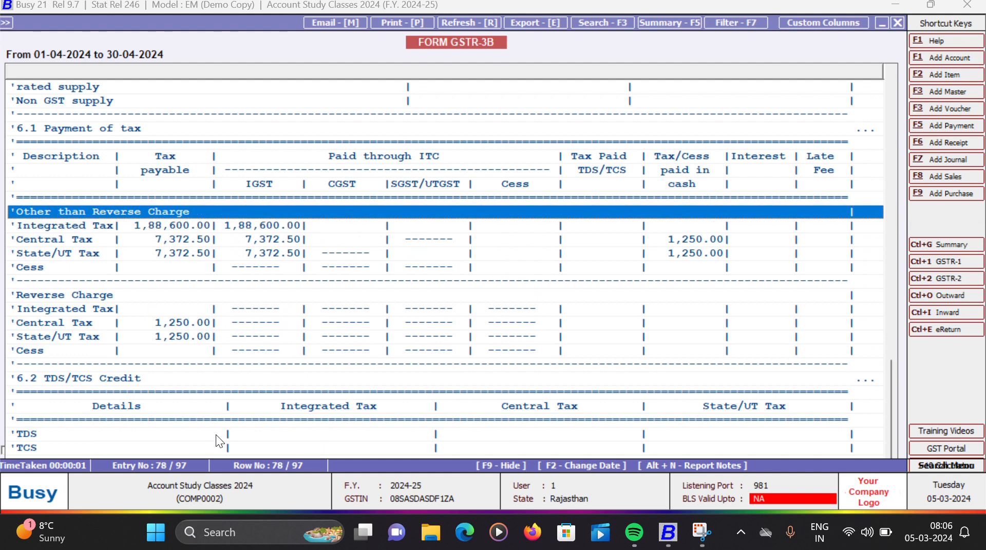
pyautogui.press('Down')
pyautogui.press('Down')
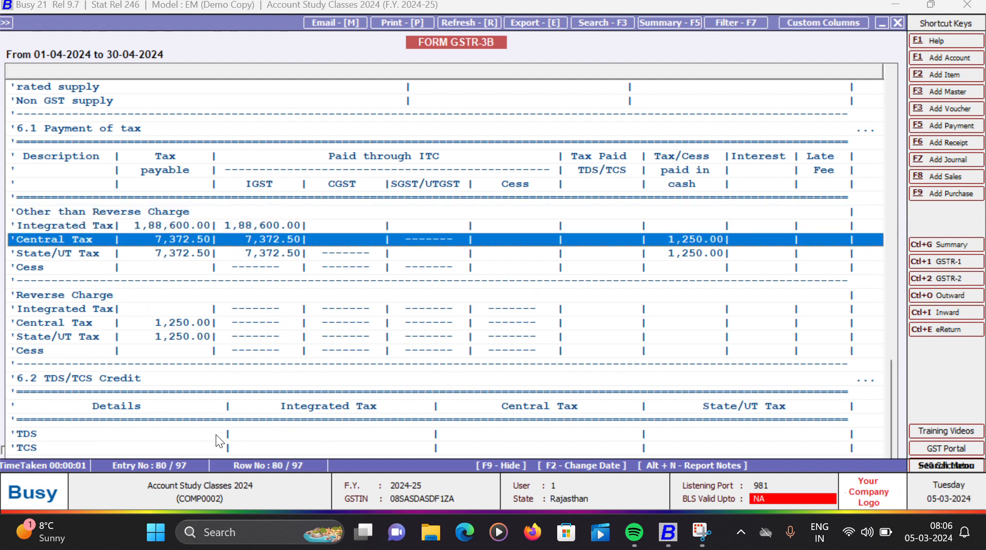
pyautogui.press('Down')
pyautogui.press('Up')
pyautogui.press('Down')
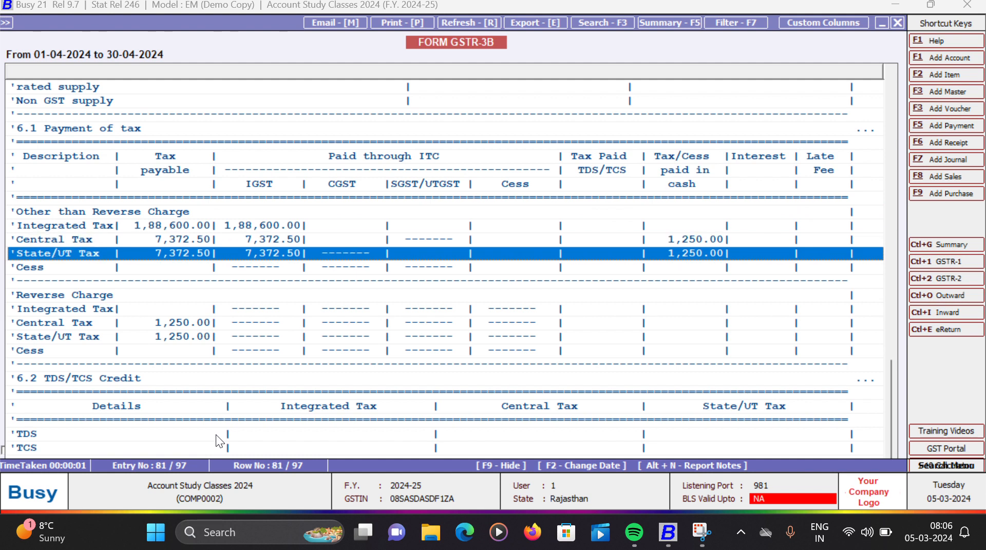
pyautogui.press('Up')
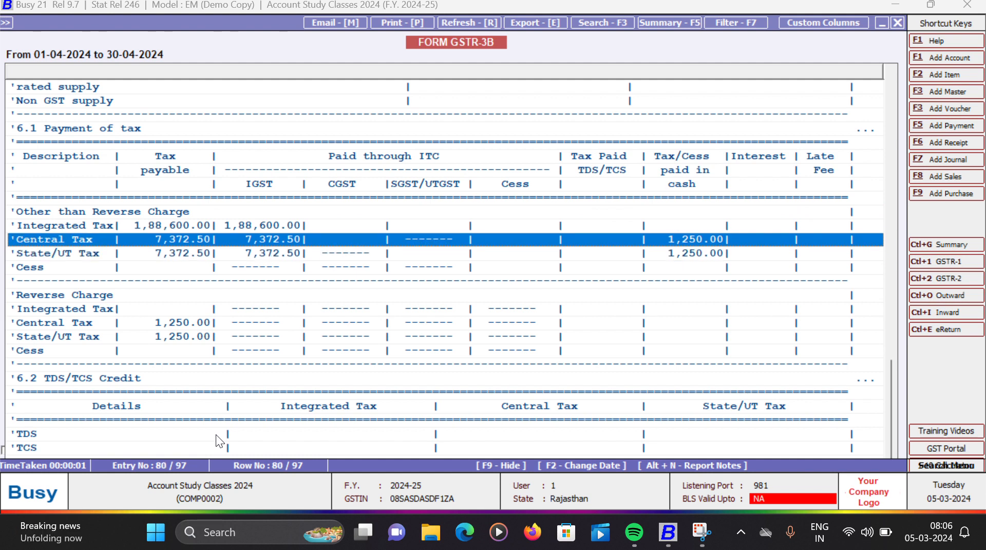
pyautogui.press('Down')
pyautogui.press('Up')
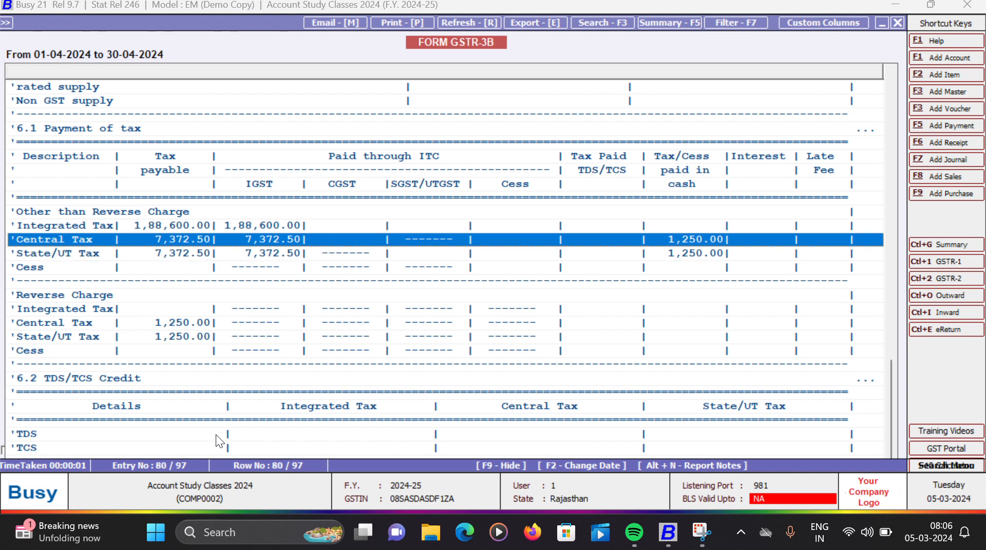
pyautogui.press('Down')
pyautogui.press('Up')
pyautogui.press('Escape')
pyautogui.press('Escape')
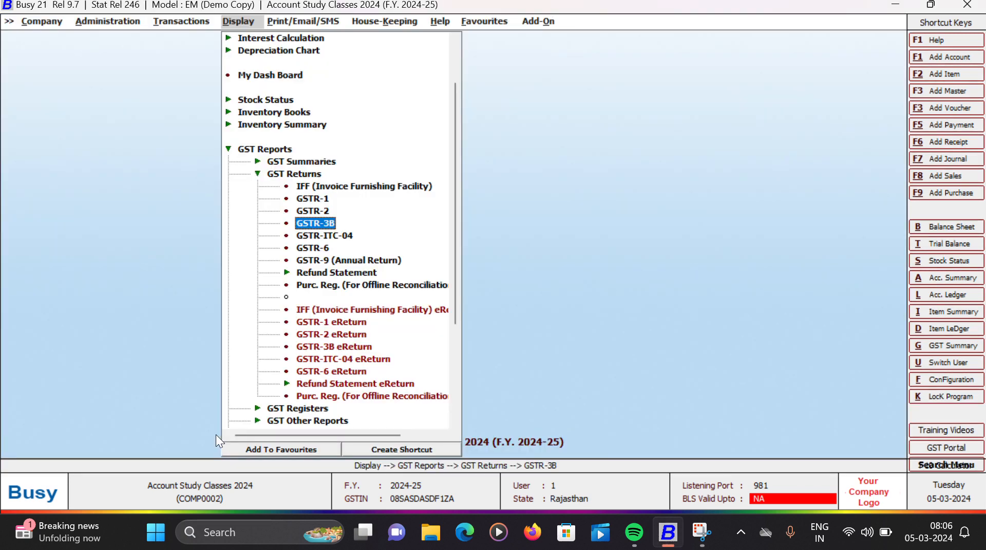
# Open the standard horizontal Balance Sheet for 01-04-2024 to 30-04-2024 with the default report options.
pyautogui.press('Escape')
pyautogui.press('Up')
pyautogui.press('Up')
pyautogui.press('Up')
pyautogui.press('Up')
pyautogui.press('Up')
pyautogui.press('Up')
pyautogui.press('Up')
pyautogui.press('Up')
pyautogui.press('Up')
pyautogui.press('Up')
pyautogui.press('Up')
pyautogui.press('Up')
pyautogui.press('Up')
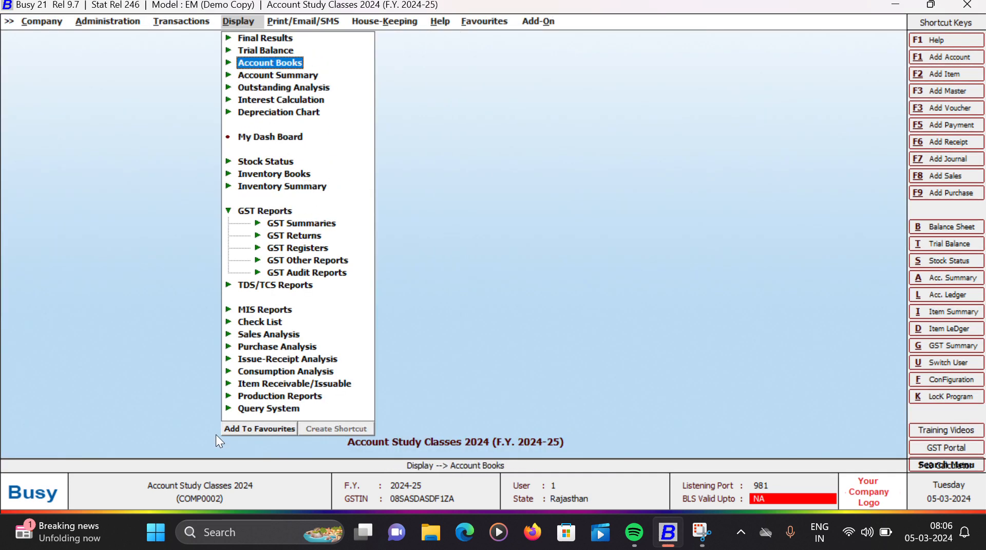
pyautogui.press('Return')
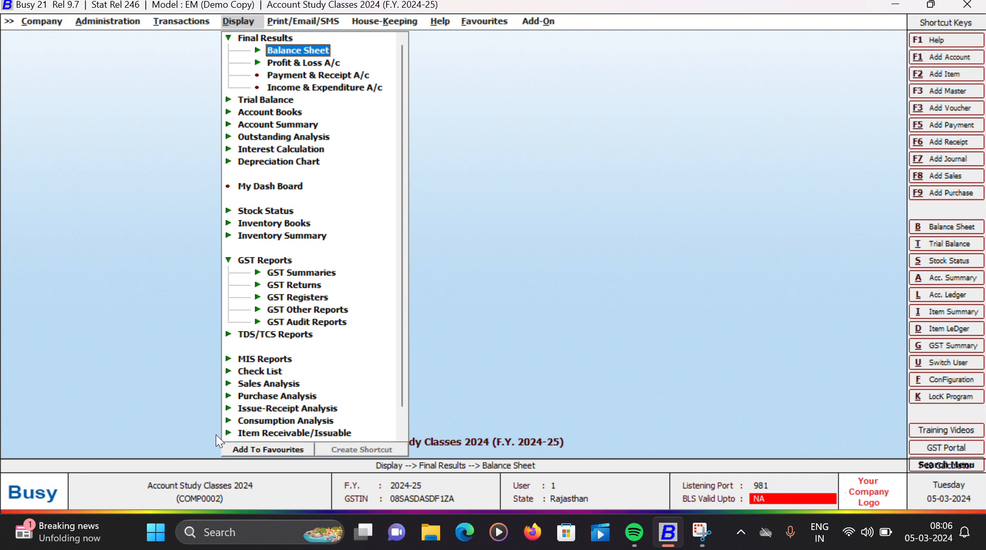
pyautogui.press('Return')
pyautogui.press('Return')
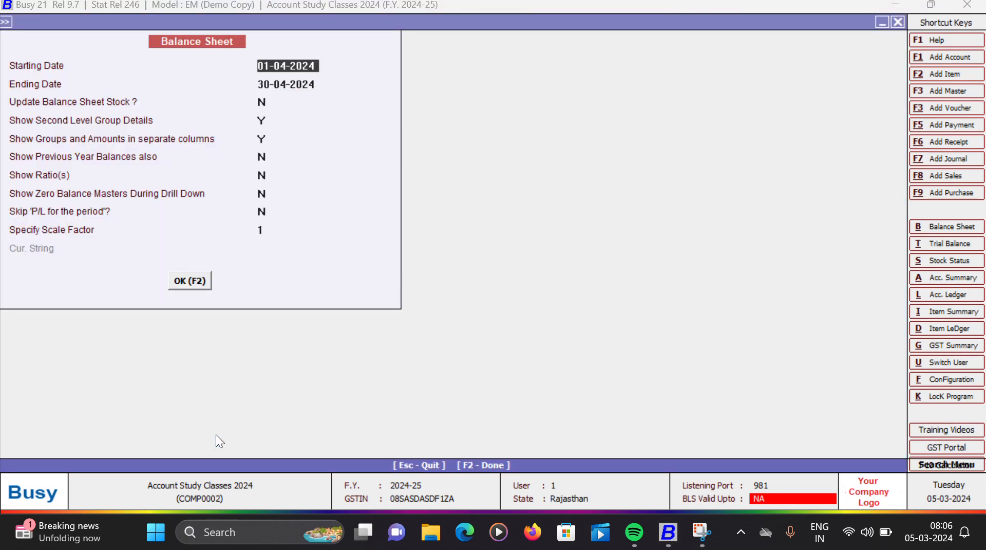
pyautogui.press('Return')
pyautogui.press('Return')
pyautogui.press('Return')
pyautogui.press('Return')
pyautogui.press('Return')
pyautogui.press('Return')
pyautogui.press('Return')
pyautogui.press('Return')
pyautogui.press('Return')
pyautogui.press('Return')
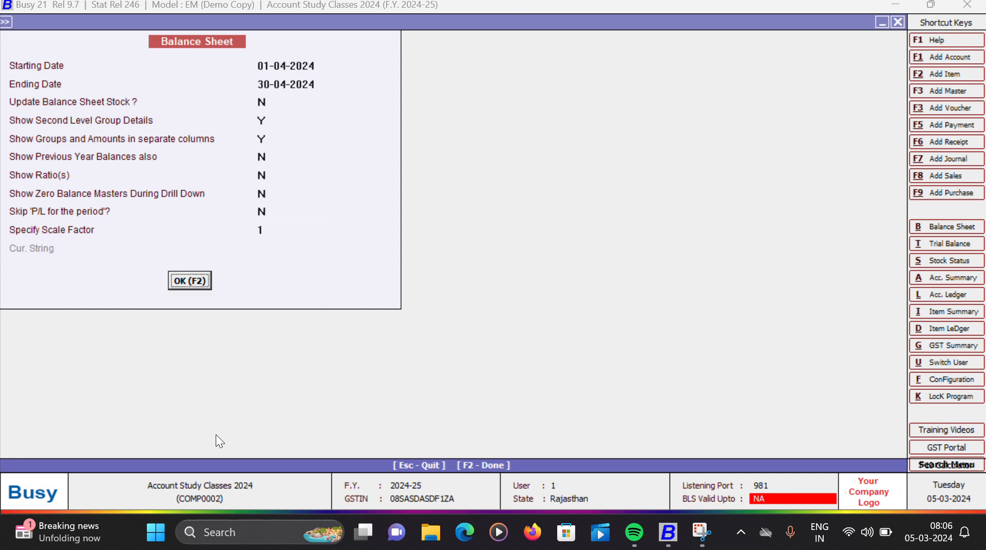
pyautogui.press('Return')
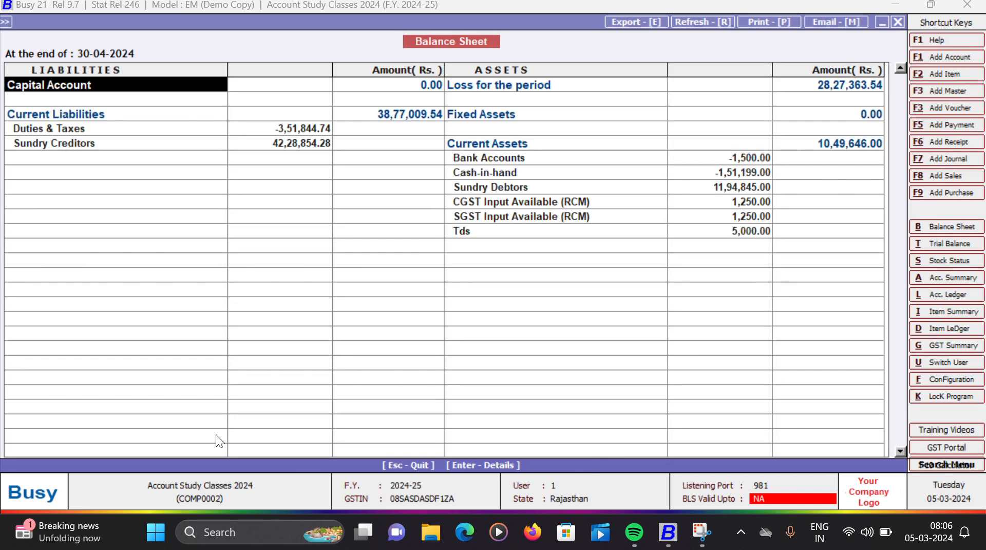
# Examine the CGST and SGST Input Available (RCM) balances under Current Assets, and close the Balance Sheet.
pyautogui.press('Down')
pyautogui.press('Down')
pyautogui.press('Down')
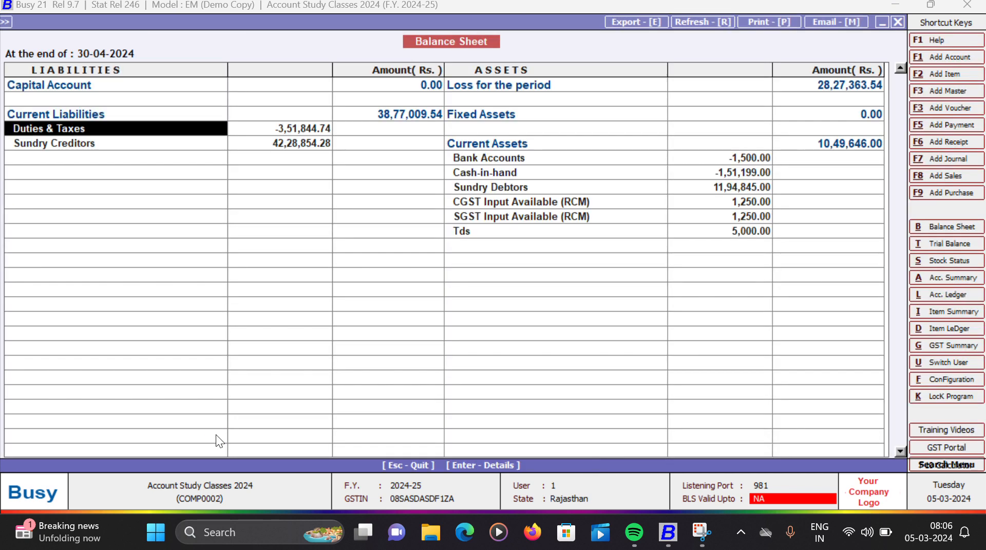
pyautogui.press('Right')
pyautogui.press('Right')
pyautogui.press('Right')
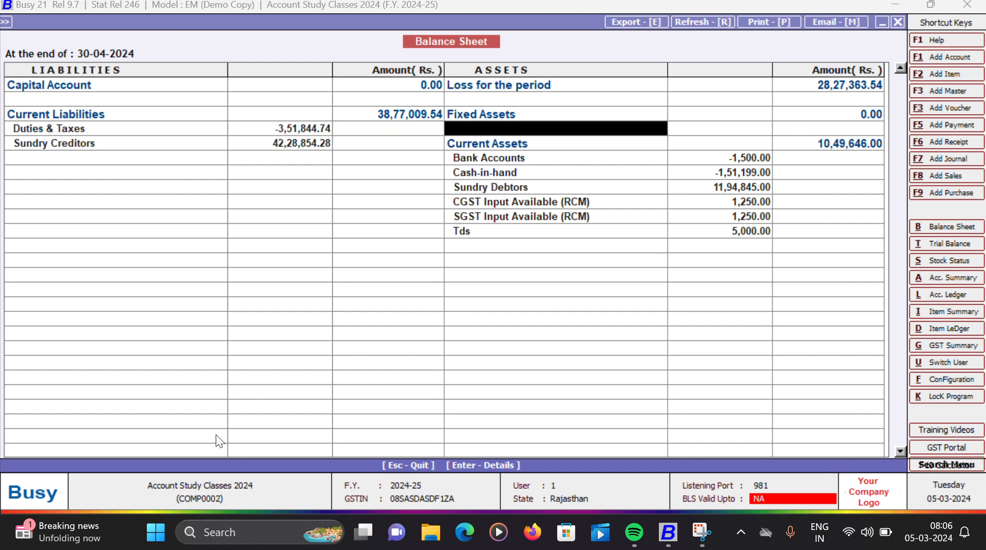
pyautogui.press('Down')
pyautogui.press('Down')
pyautogui.press('Down')
pyautogui.press('Down')
pyautogui.press('Down')
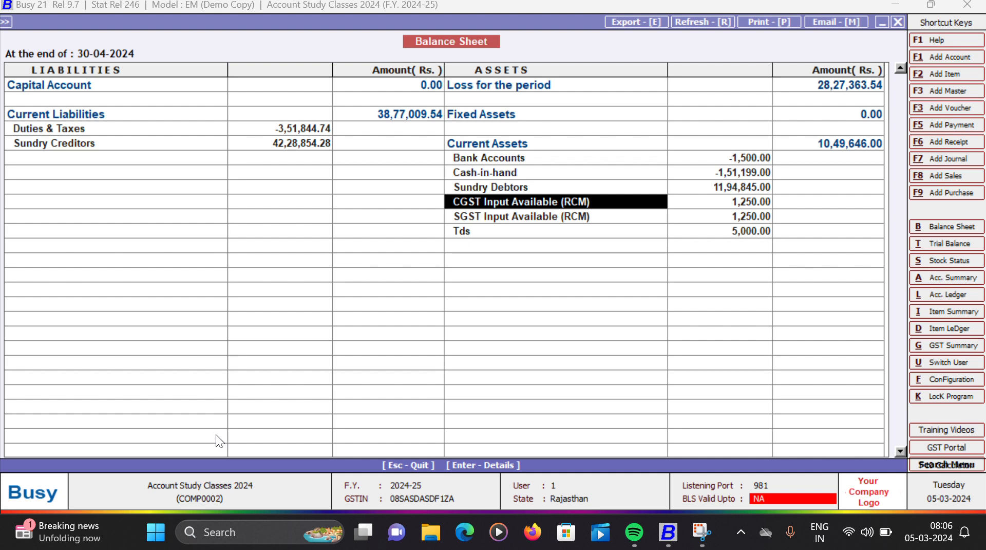
pyautogui.press('Down')
pyautogui.press('Up')
pyautogui.press('Down')
pyautogui.press('Up')
pyautogui.press('Down')
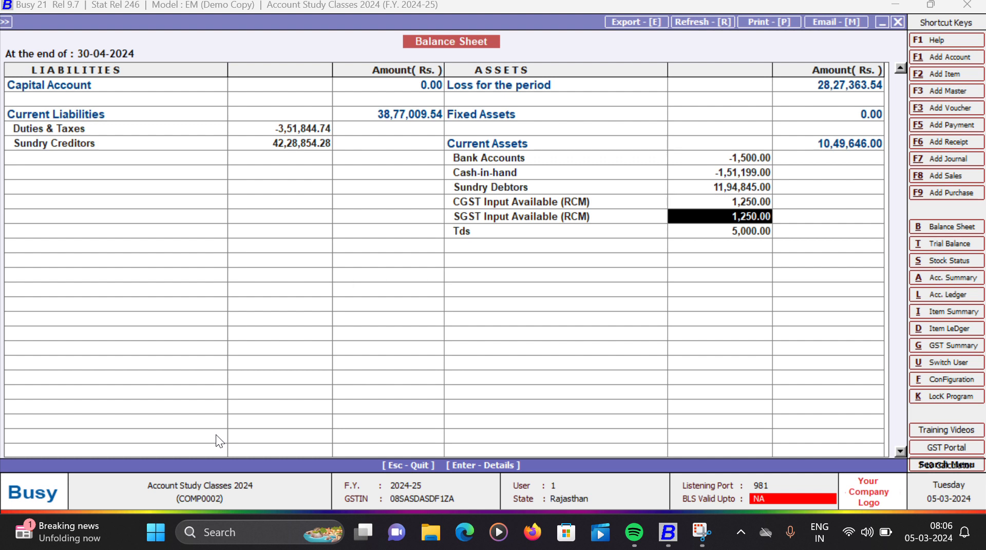
pyautogui.press('Up')
pyautogui.press('Down')
pyautogui.press('Up')
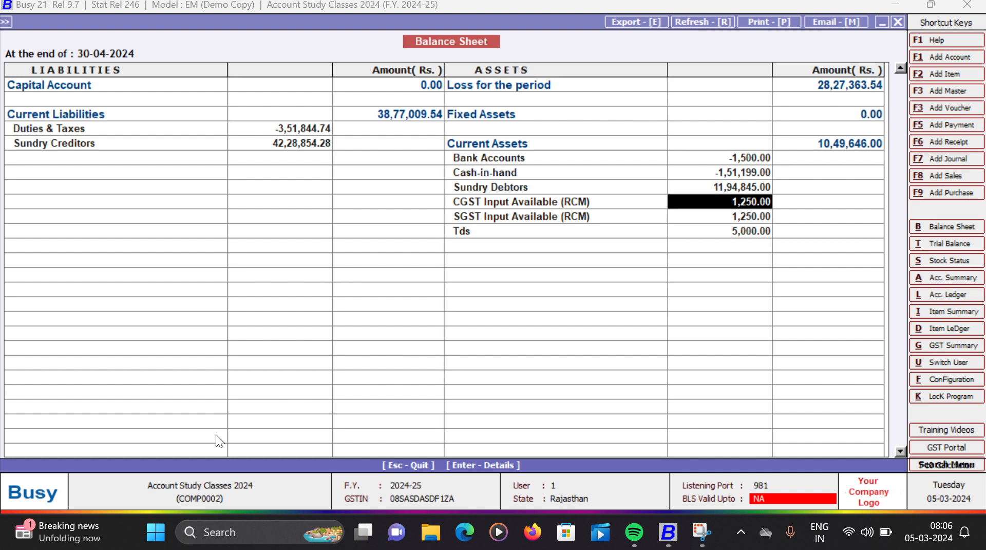
pyautogui.press('Escape')
pyautogui.press('Escape')
pyautogui.press('Escape')
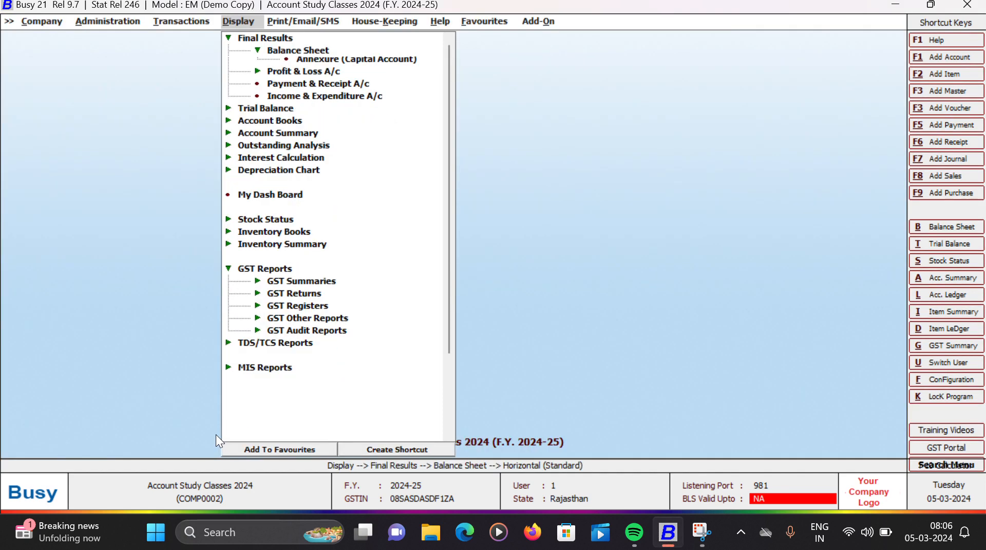
# Start a journal voucher in the Main series dated 30-04-2024 with GST Nature GST Tax Adjustments.
pyautogui.press('Left')
pyautogui.press('Return')
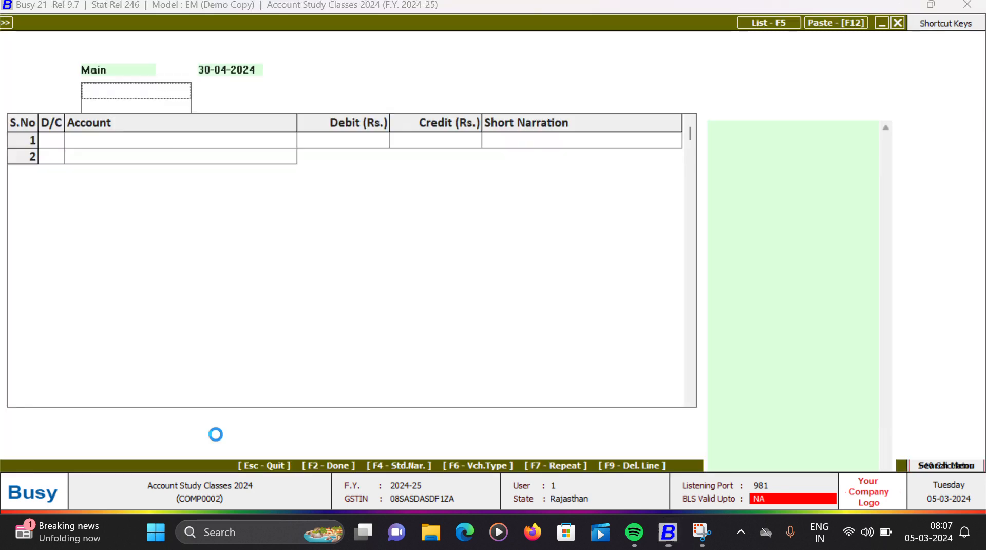
pyautogui.press('Return')
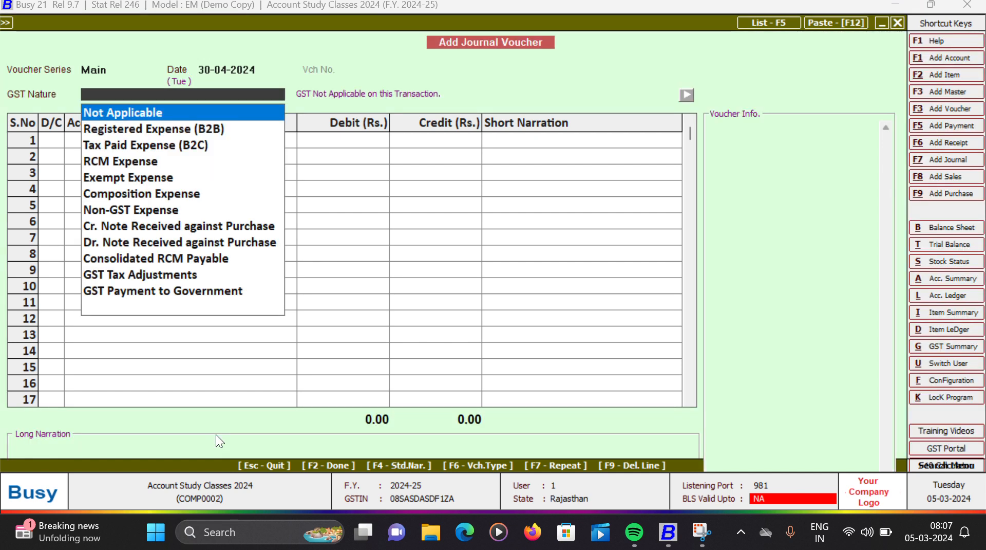
pyautogui.press('Down')
pyautogui.press('Down')
pyautogui.press('Down')
pyautogui.press('Down')
pyautogui.press('Down')
pyautogui.press('Down')
pyautogui.press('Down')
pyautogui.press('Down')
pyautogui.press('Down')
pyautogui.press('Down')
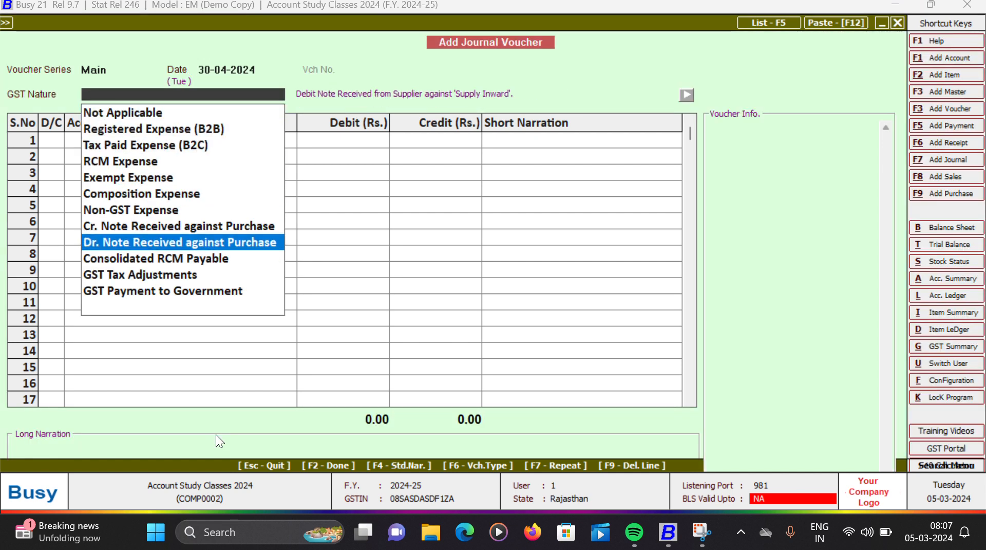
pyautogui.press('Return')
pyautogui.press('Return')
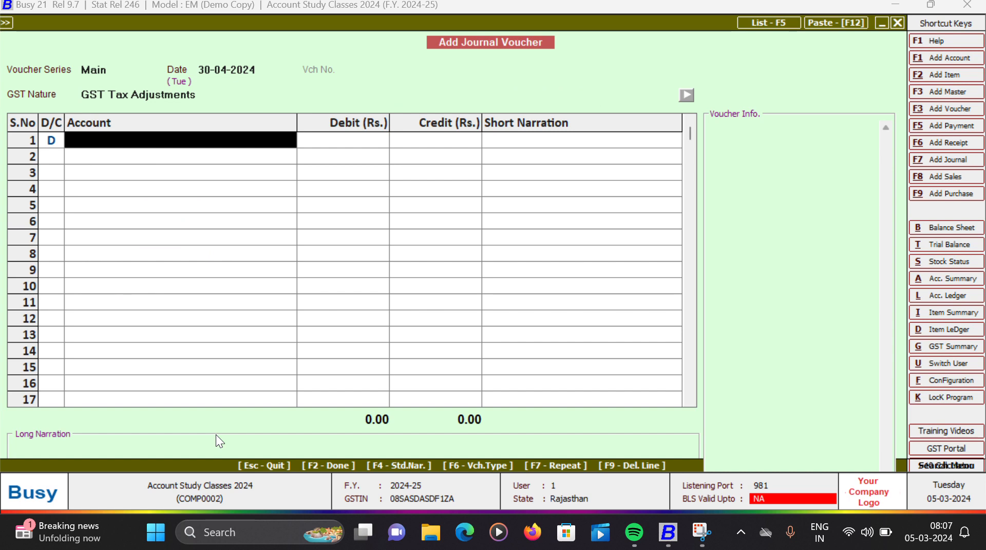
# Debit SGST Input Available (RCM) with 1,250 on the voucher's first line.
pyautogui.write('sGST')
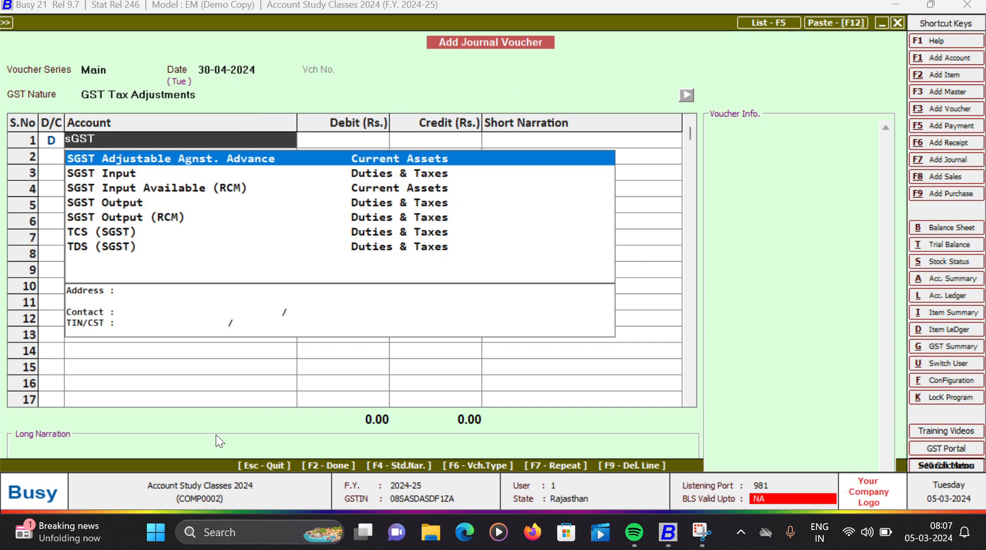
pyautogui.press('Down')
pyautogui.press('Down')
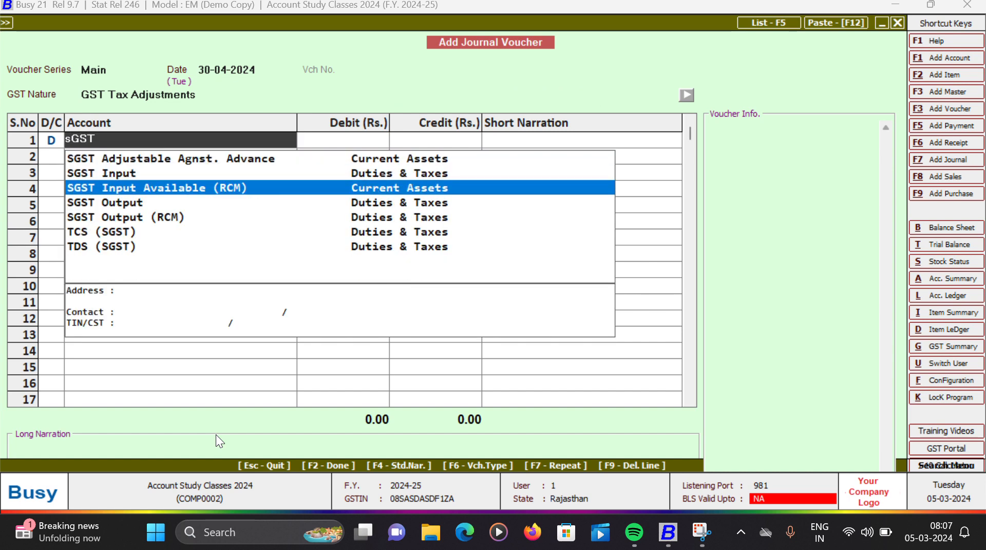
pyautogui.press('Return')
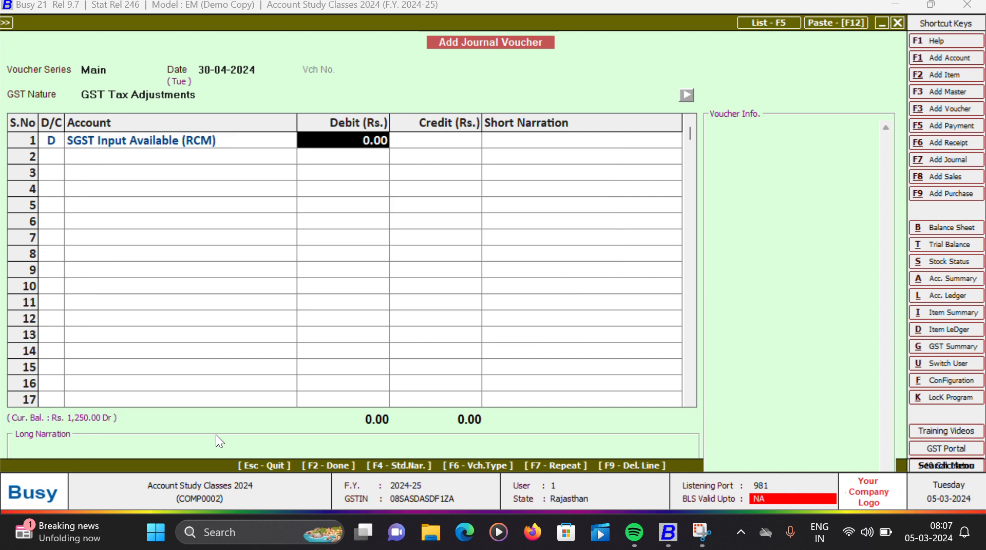
pyautogui.write('12')
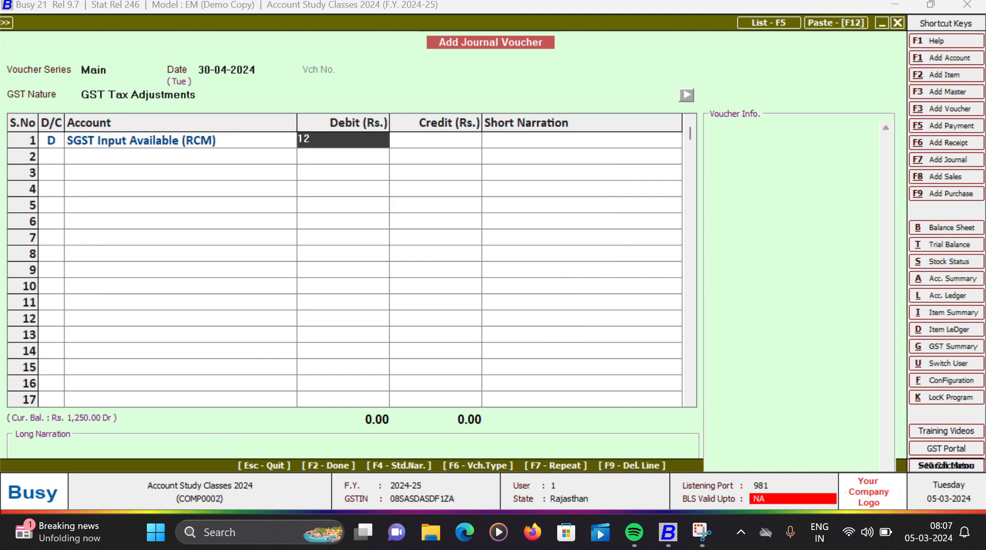
pyautogui.write('50')
pyautogui.press('Return')
pyautogui.press('Return')
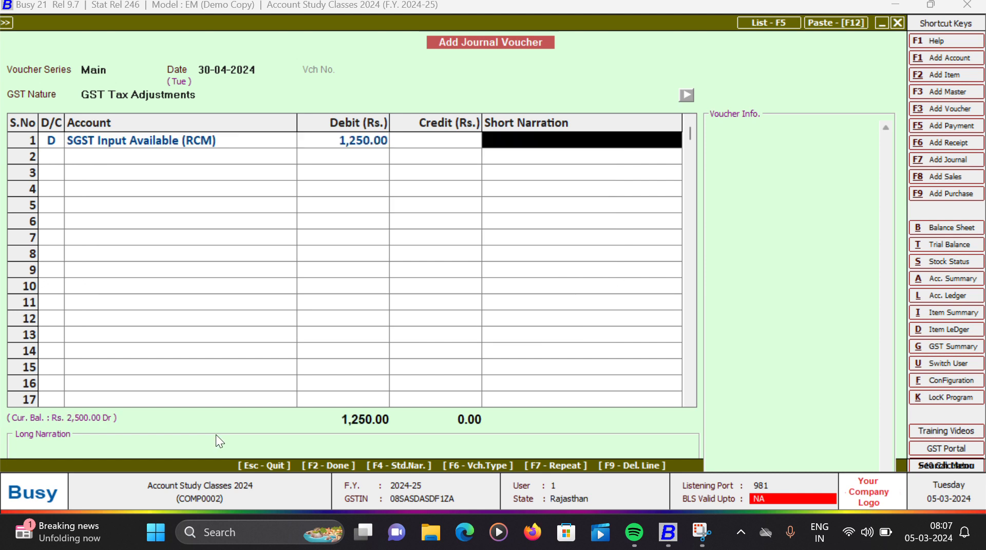
# Debit CGST Input Available (RCM) with 1,250 on the voucher's second line.
pyautogui.press('d')
pyautogui.press('Return')
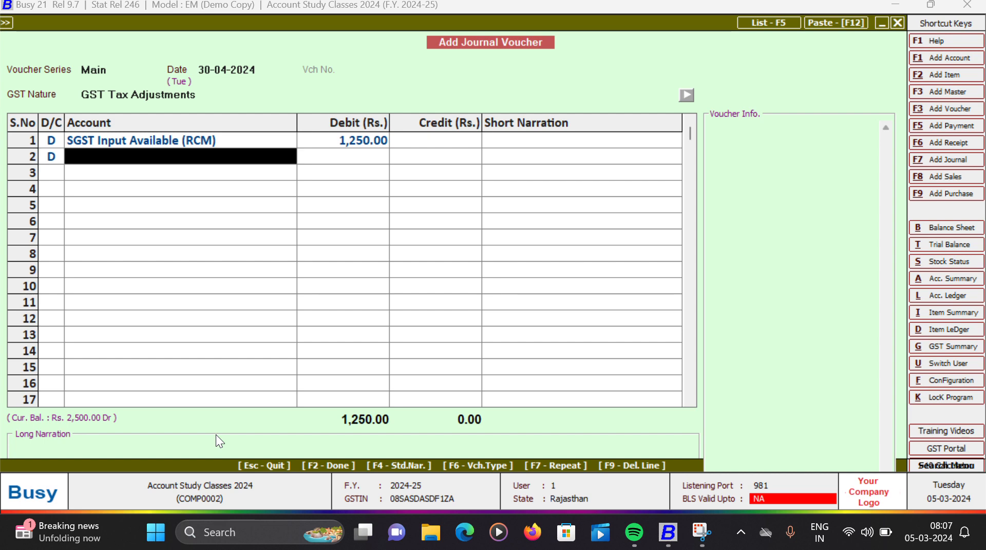
pyautogui.write('sGST')
pyautogui.press('BackSpace')
pyautogui.press('BackSpace')
pyautogui.press('BackSpace')
pyautogui.press('BackSpace')
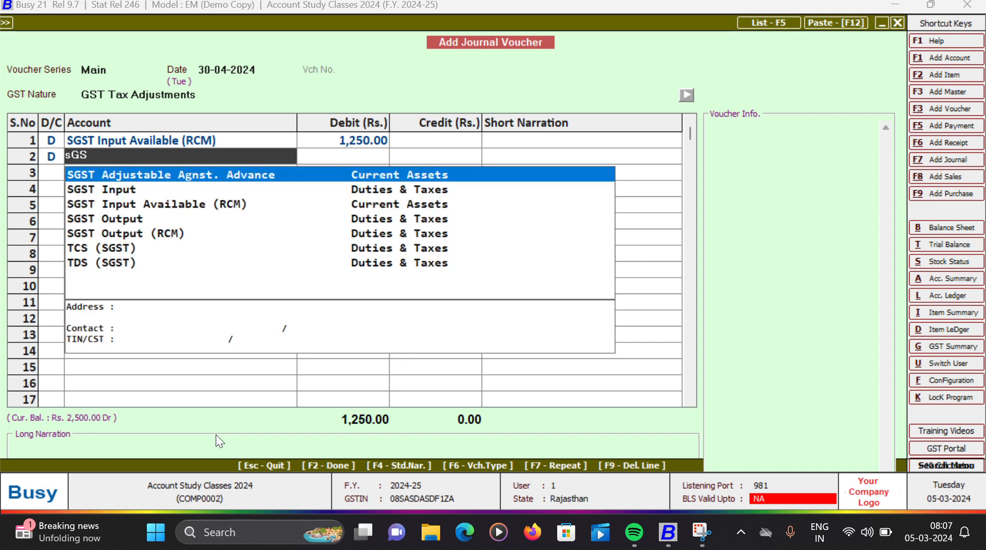
pyautogui.write('CGS')
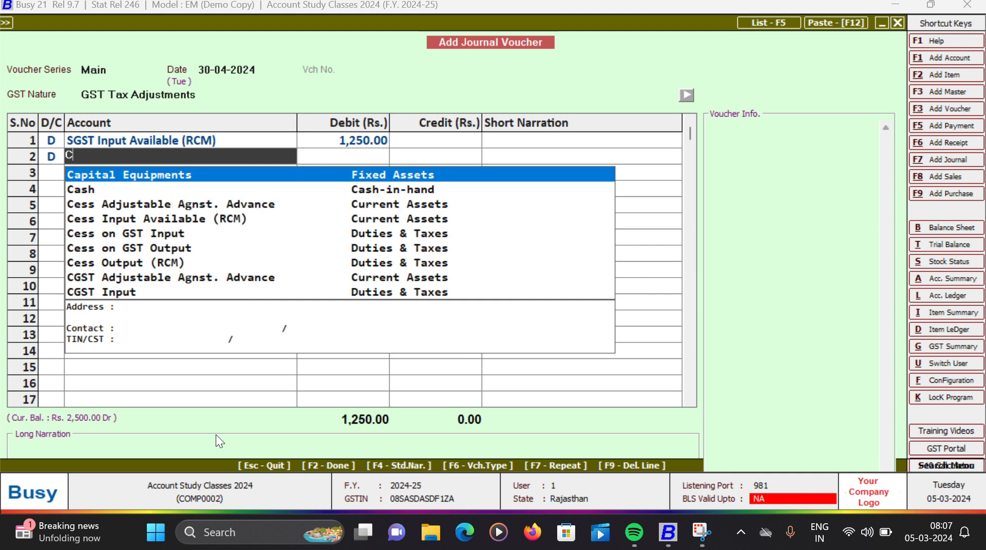
pyautogui.press('Down')
pyautogui.press('Down')
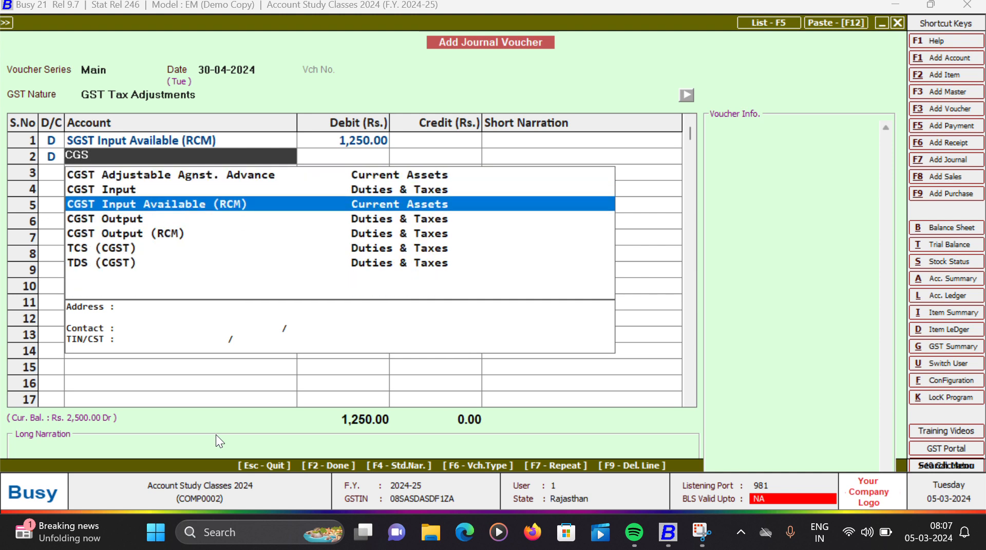
pyautogui.press('Return')
pyautogui.write('1250')
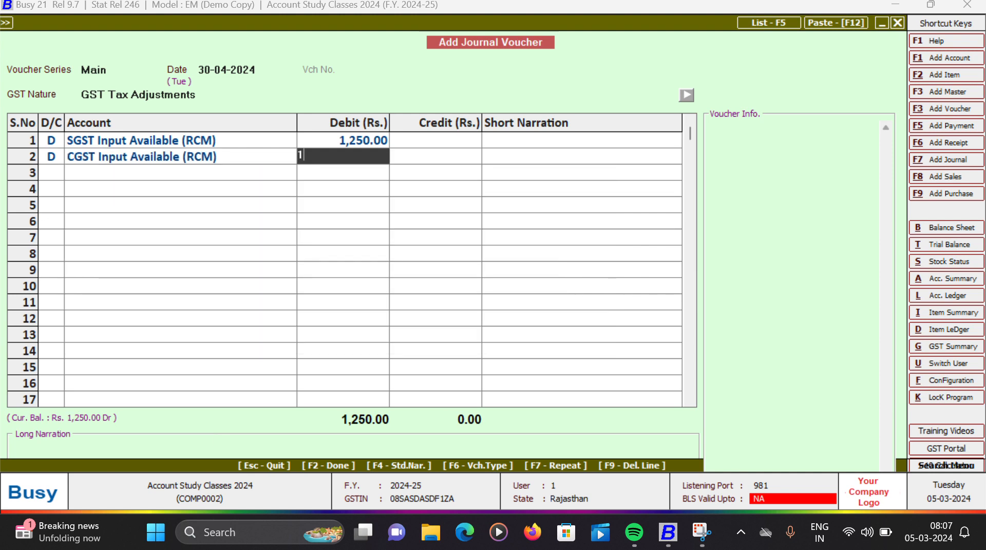
pyautogui.press('Return')
pyautogui.press('Return')
pyautogui.press('Return')
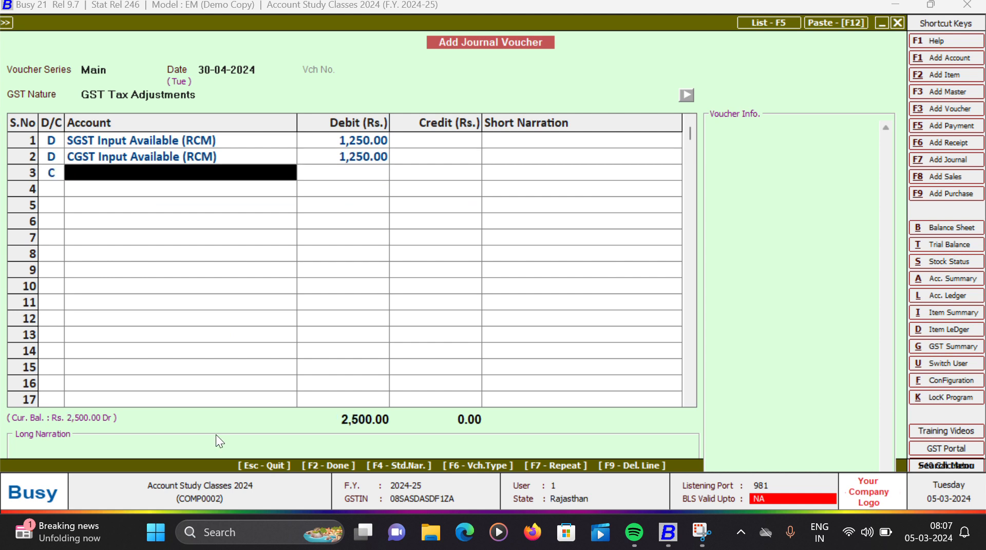
# Credit SGST Input with 1,250 on the voucher's third line.
pyautogui.write('sGST')
pyautogui.press('Down')
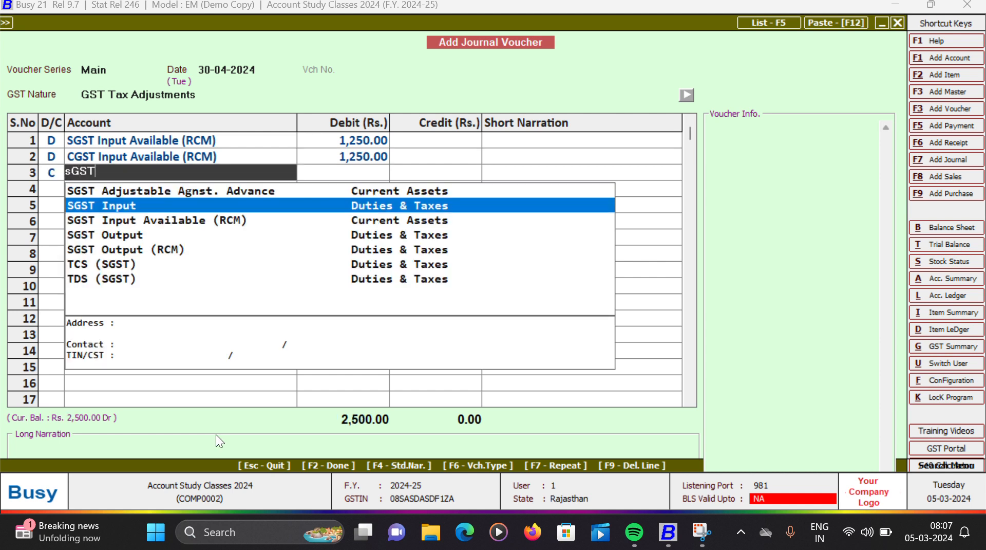
pyautogui.press('Return')
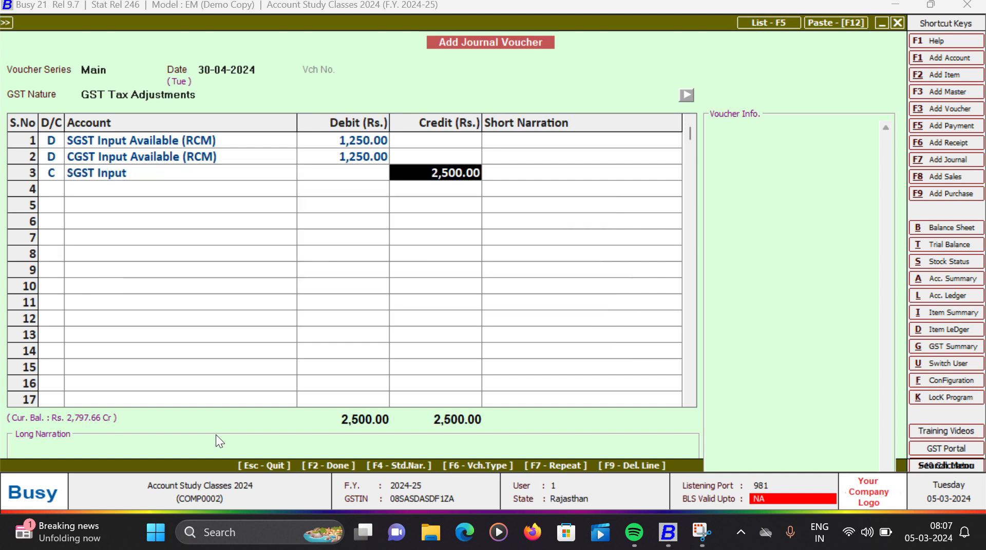
pyautogui.write('1250')
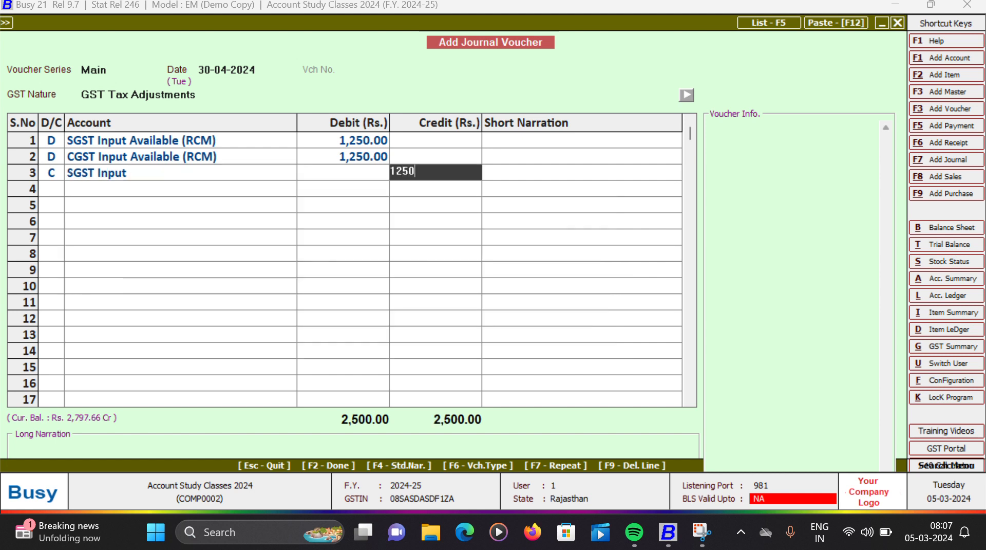
pyautogui.press('Return')
pyautogui.press('Return')
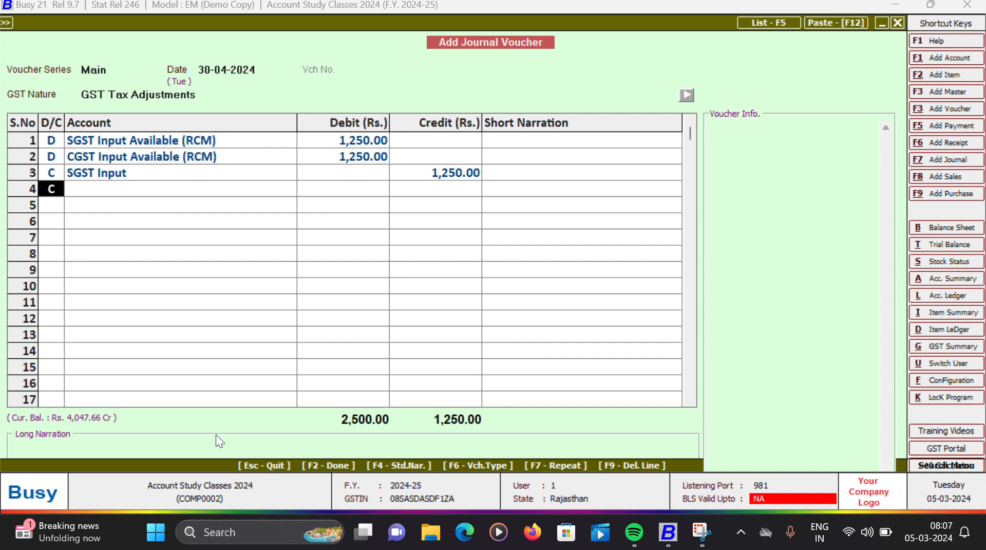
# Credit CGST Input with 1,250 on the voucher's fourth line.
pyautogui.write('C')
pyautogui.press('Return')
pyautogui.write('cGST')
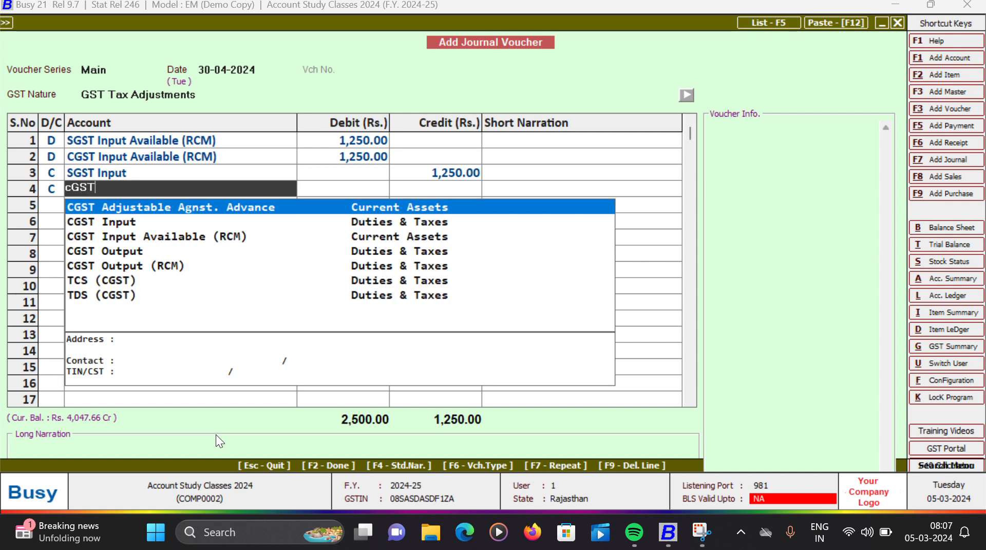
pyautogui.press('Down')
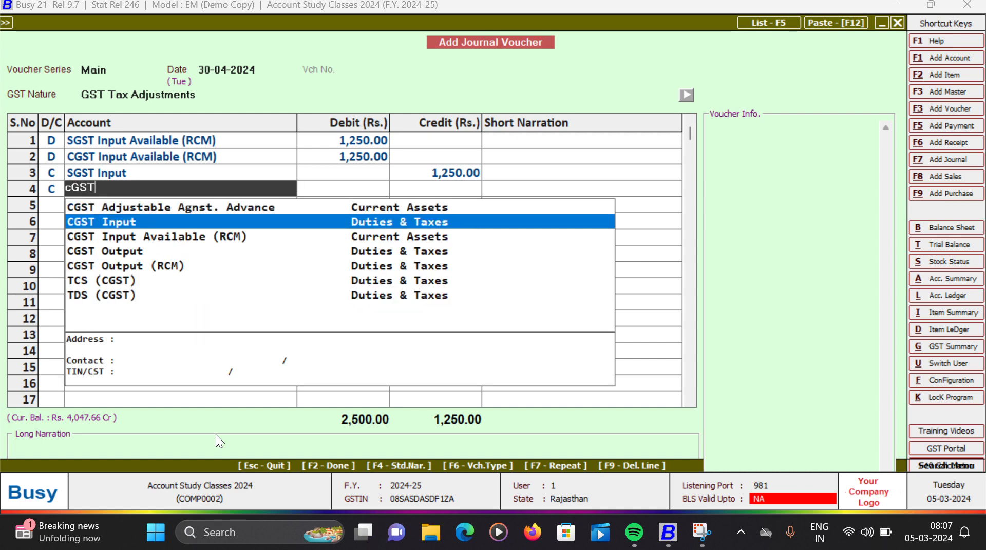
pyautogui.press('Return')
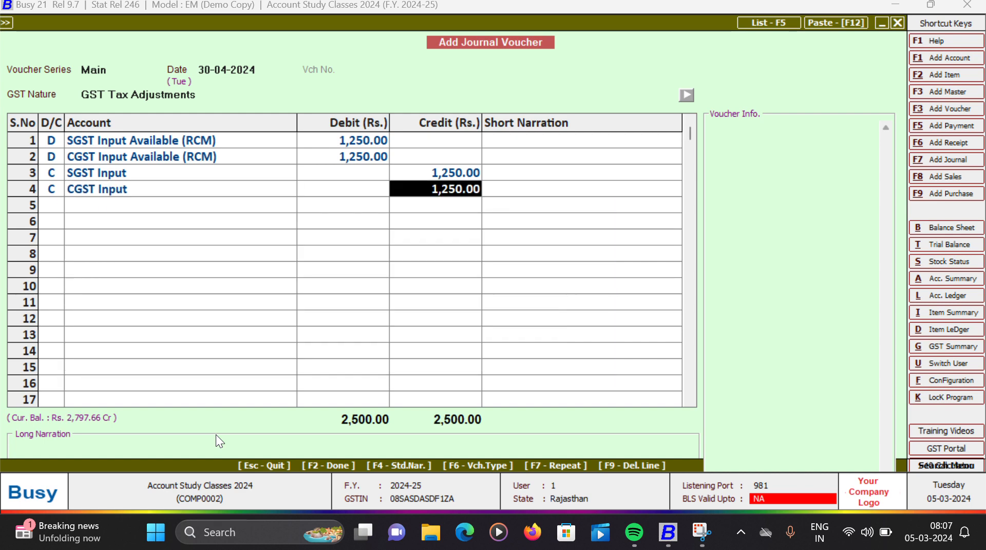
# Save the voucher with GST adjustment type Cross Adjustment (IGST<->CGST/SGST) for the period ending 30-04-2024, and leave voucher entry.
pyautogui.press('F2')
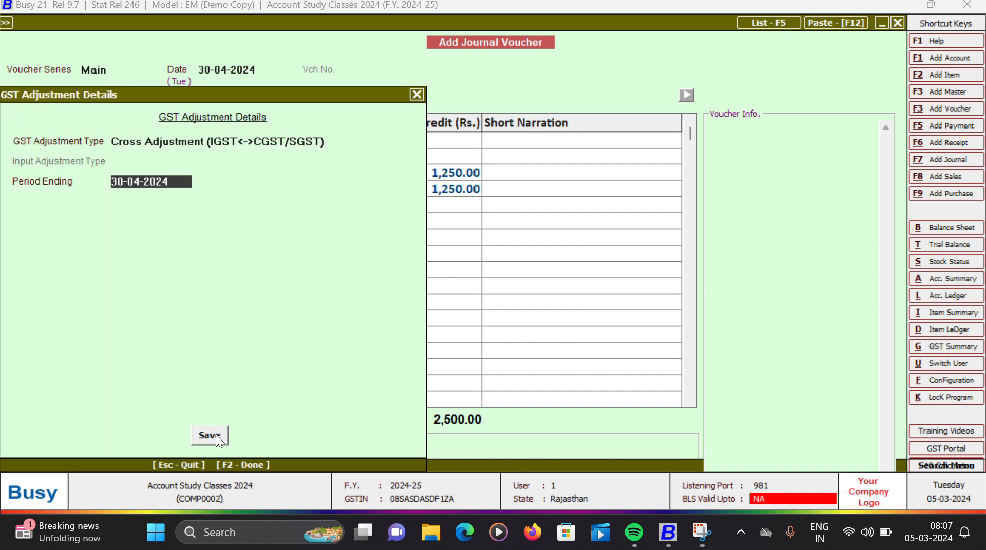
pyautogui.press('Up')
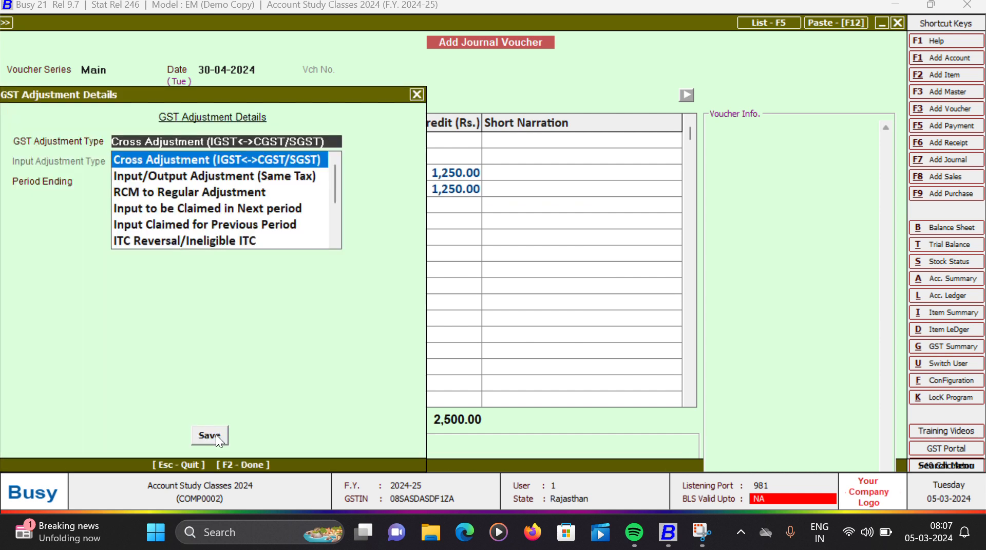
pyautogui.press('Return')
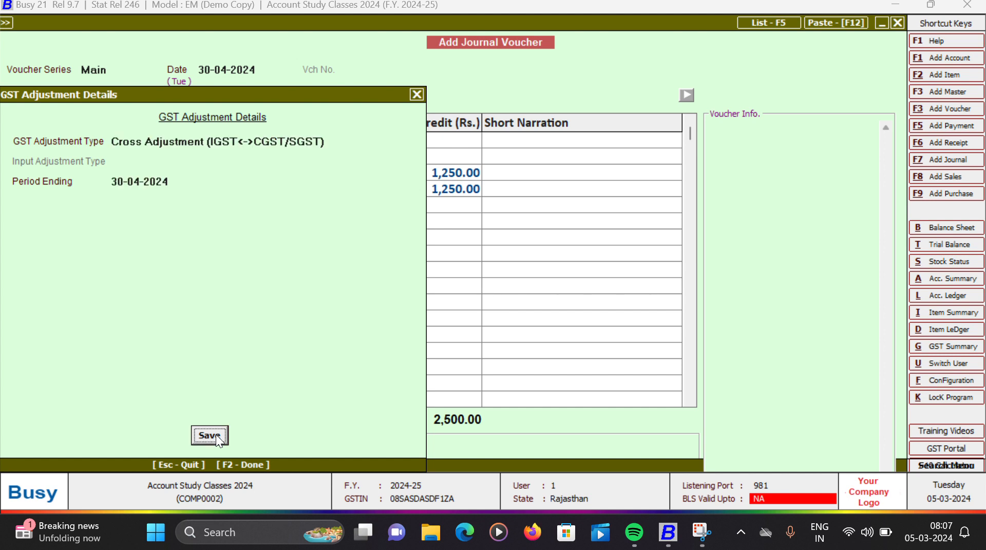
pyautogui.click(216, 437)
pyautogui.press('Return')
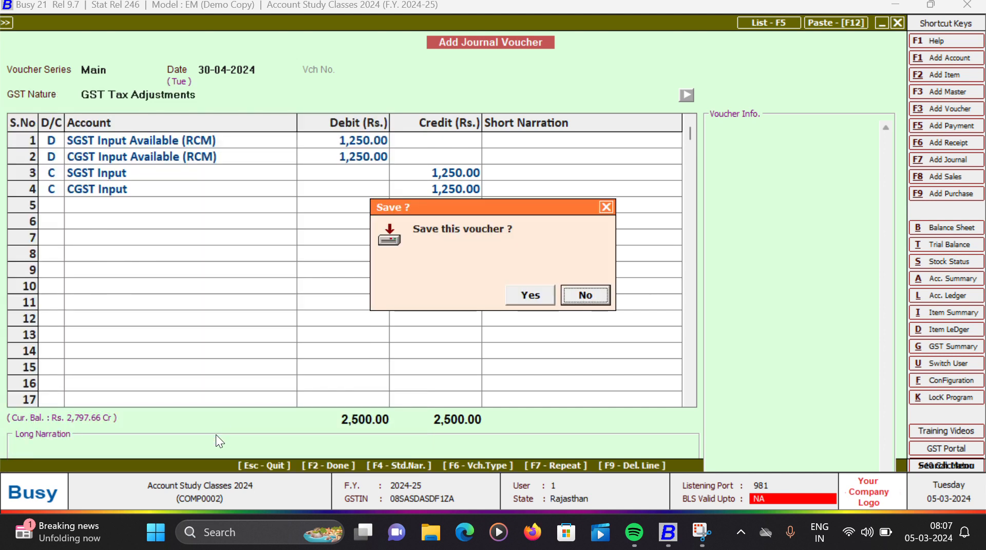
pyautogui.press('Escape')
pyautogui.press('Return')
pyautogui.press('Return')
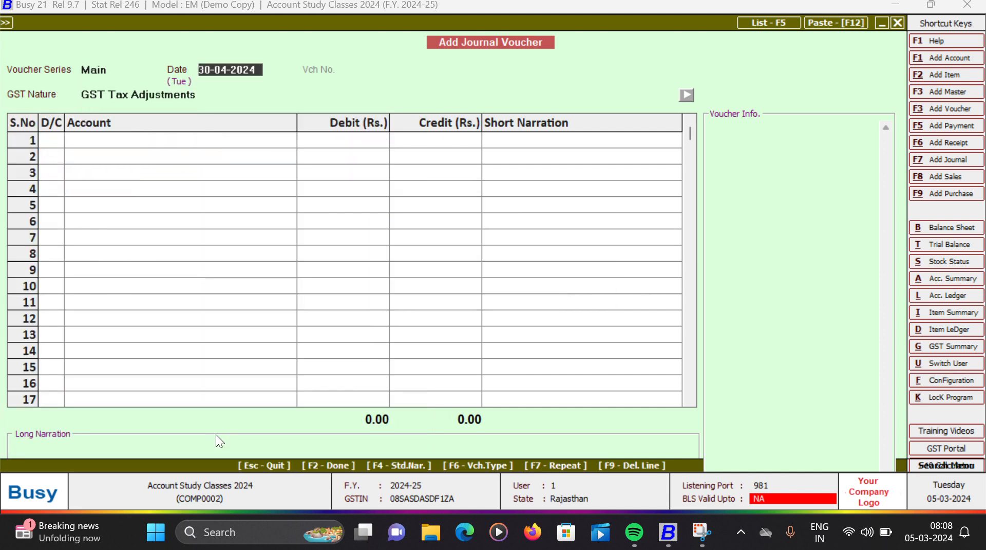
pyautogui.press('Escape')
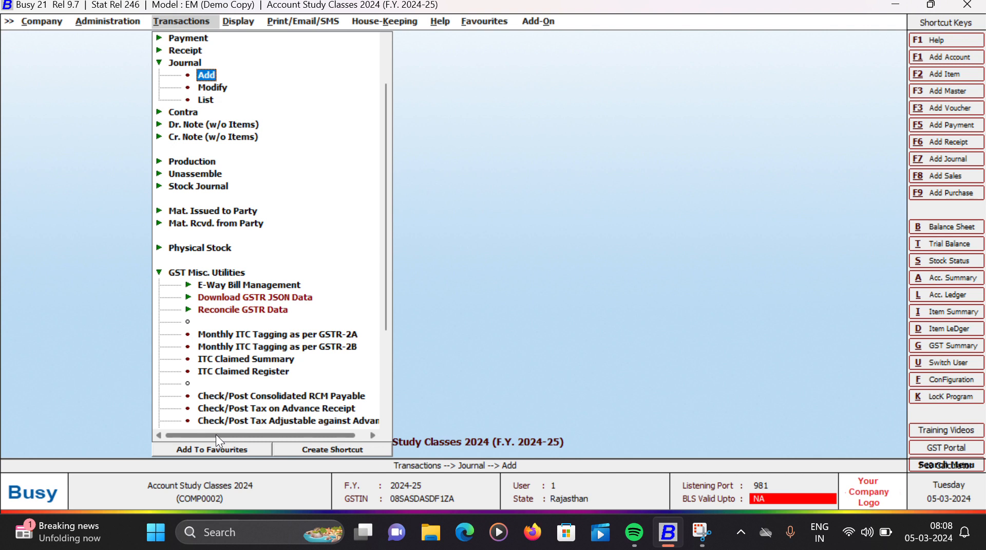
# Open the on-screen List of Journal Vouchers options for 01-04-2024 to 30-04-2024, and leave without generating the list.
pyautogui.press('Left')
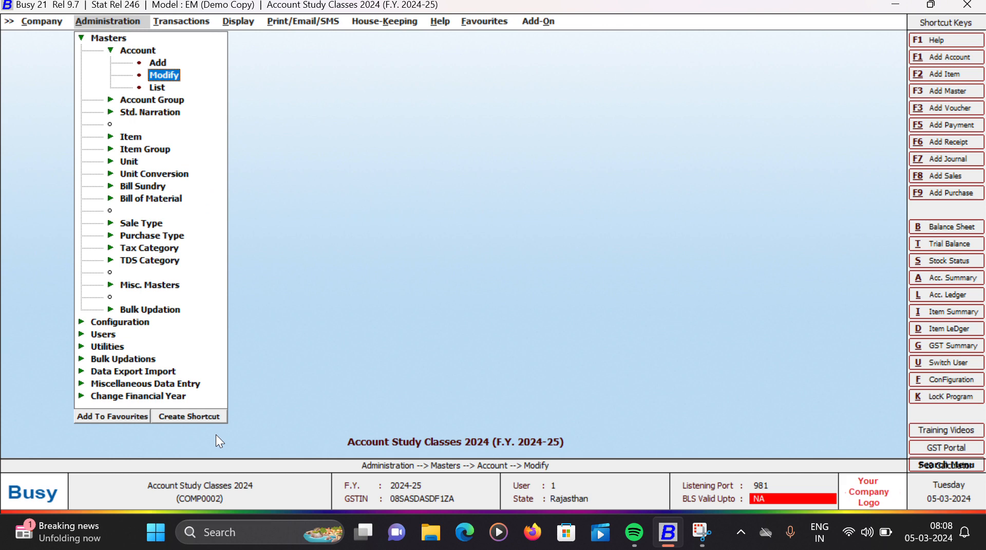
pyautogui.press('Down')
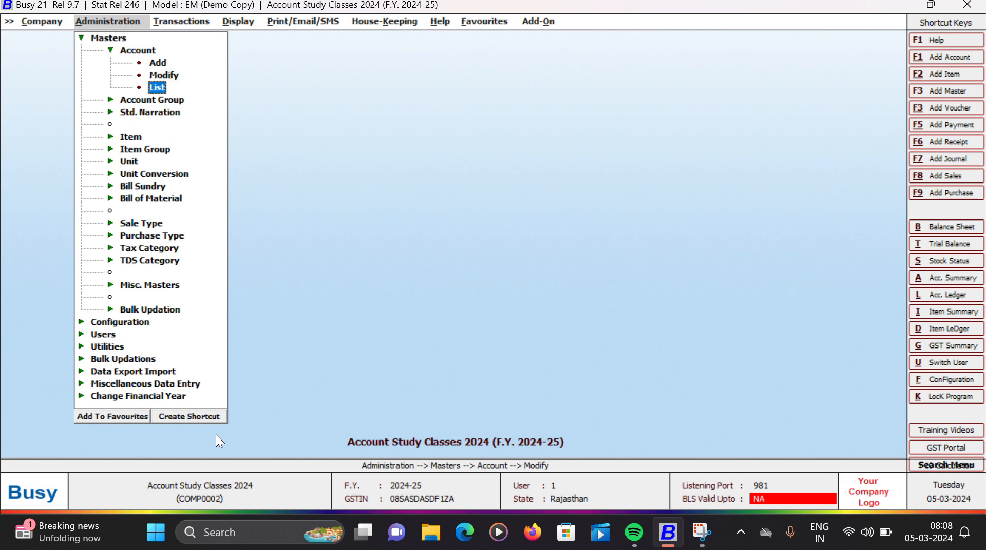
pyautogui.press('Up')
pyautogui.press('Up')
pyautogui.press('Down')
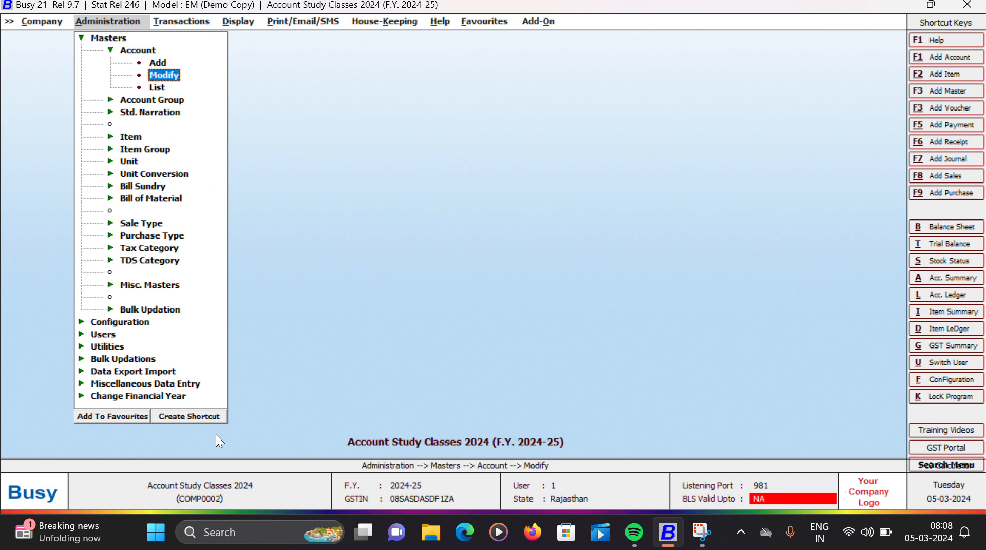
pyautogui.press('Right')
pyautogui.press('Down')
pyautogui.press('Down')
pyautogui.press('Down')
pyautogui.press('Up')
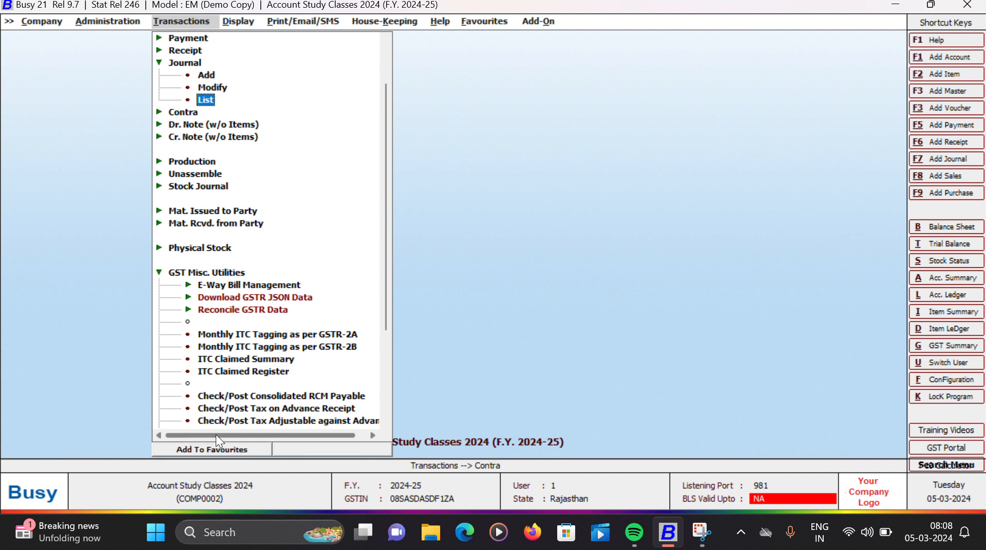
pyautogui.press('Return')
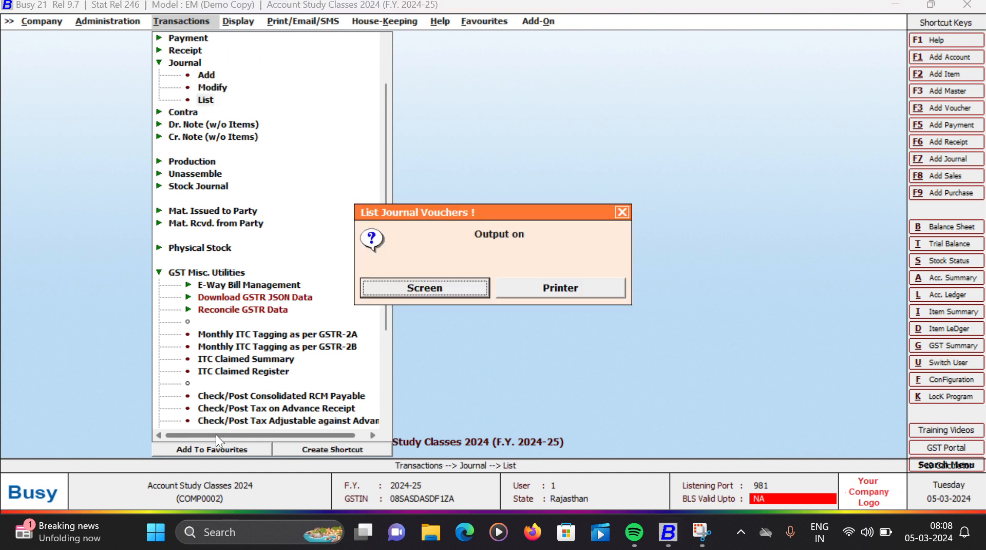
pyautogui.press('Return')
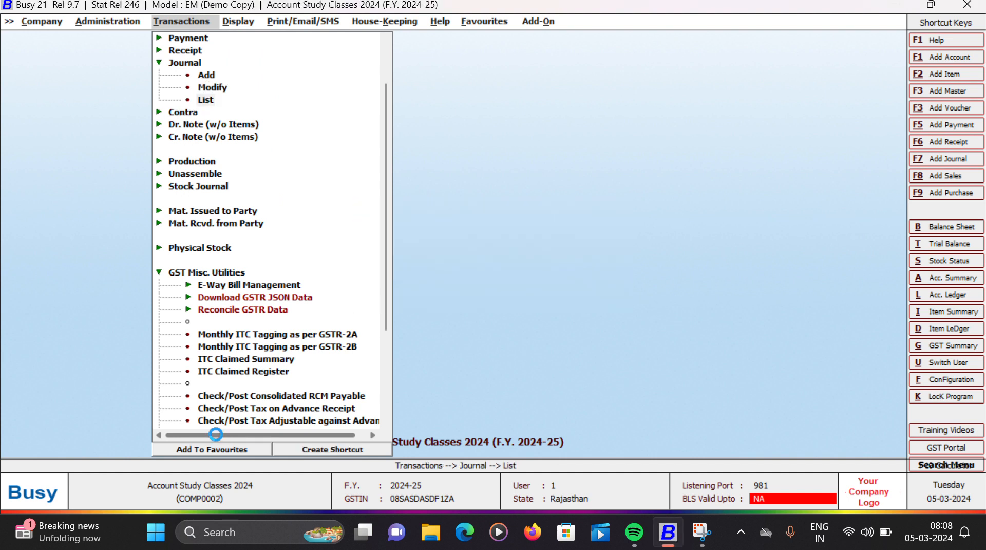
pyautogui.press('Return')
pyautogui.press('Return')
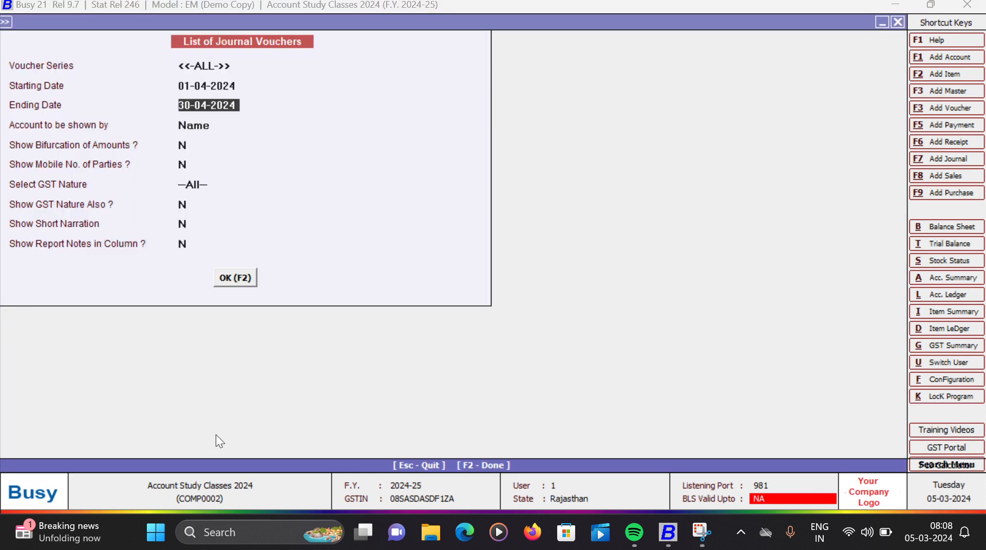
pyautogui.press('Return')
pyautogui.press('Return')
pyautogui.press('Return')
pyautogui.press('Return')
pyautogui.press('Return')
pyautogui.press('Return')
pyautogui.press('Escape')
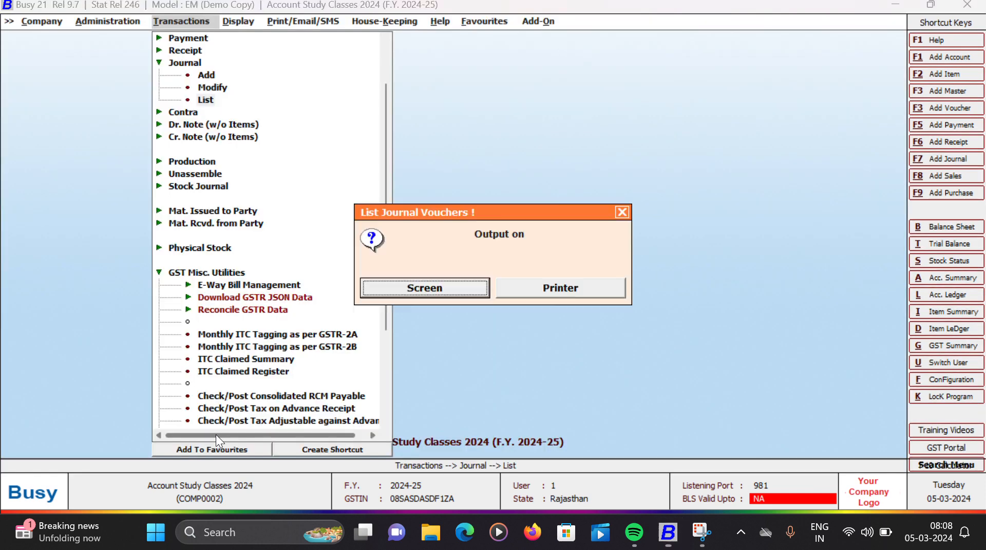
pyautogui.press('Escape')
pyautogui.press('Down')
pyautogui.press('Down')
pyautogui.press('Down')
pyautogui.press('Down')
pyautogui.press('Down')
pyautogui.press('Down')
pyautogui.press('Down')
pyautogui.press('Down')
pyautogui.press('Down')
pyautogui.press('Down')
pyautogui.press('Down')
pyautogui.press('Down')
pyautogui.press('Down')
pyautogui.press('Down')
pyautogui.press('Down')
pyautogui.press('Down')
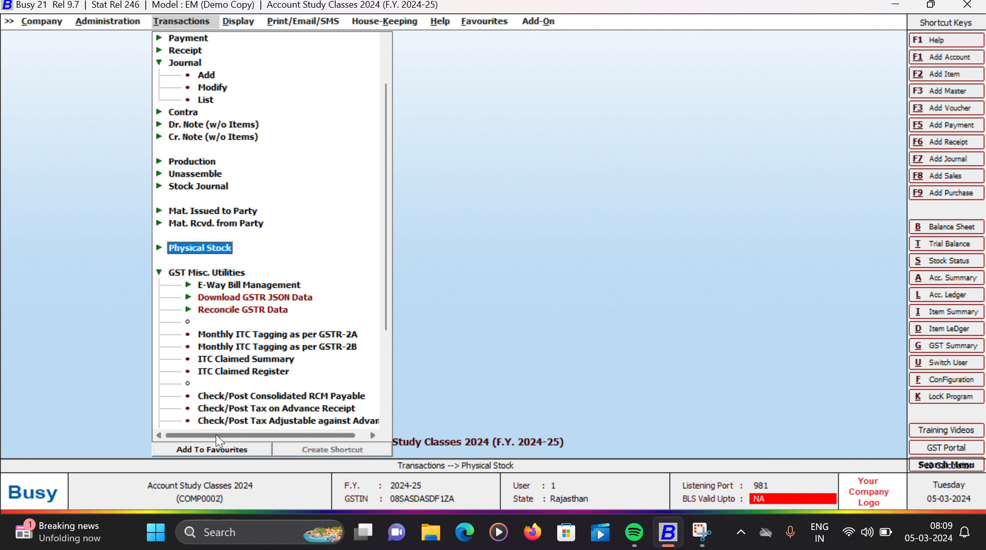
pyautogui.press('Up')
pyautogui.press('Up')
pyautogui.press('Down')
pyautogui.press('Down')
pyautogui.press('Down')
pyautogui.press('Down')
pyautogui.press('Down')
pyautogui.press('Down')
pyautogui.press('Down')
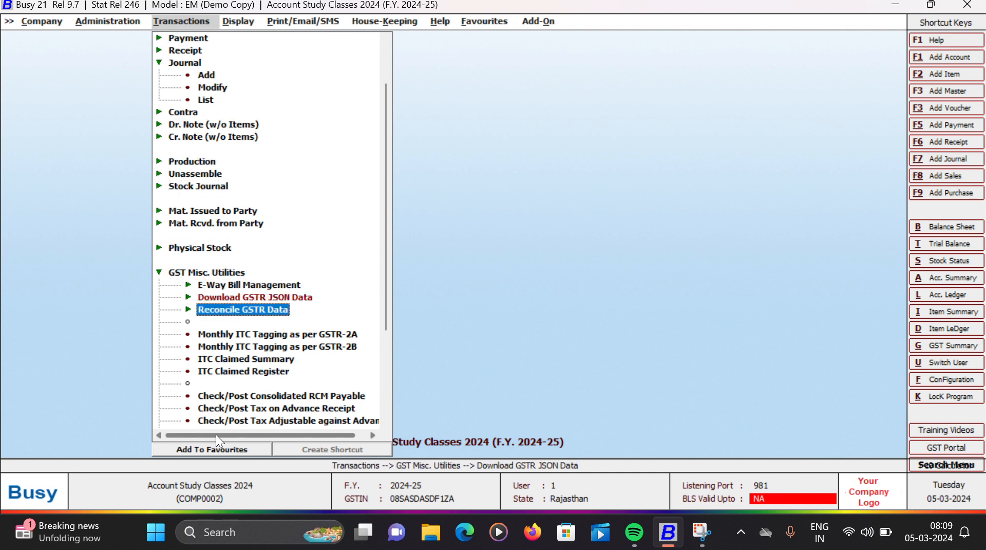
pyautogui.press('Down')
pyautogui.press('Down')
pyautogui.press('Down')
pyautogui.press('Down')
pyautogui.press('Down')
pyautogui.press('Down')
pyautogui.press('Down')
pyautogui.press('Down')
pyautogui.press('Down')
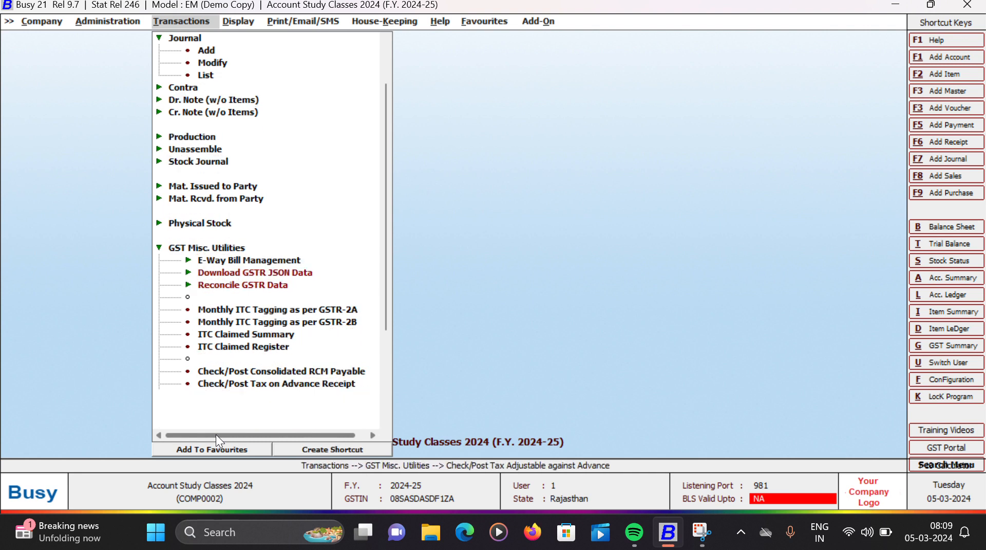
pyautogui.press('Down')
pyautogui.press('Down')
pyautogui.press('Down')
pyautogui.press('Down')
pyautogui.press('Down')
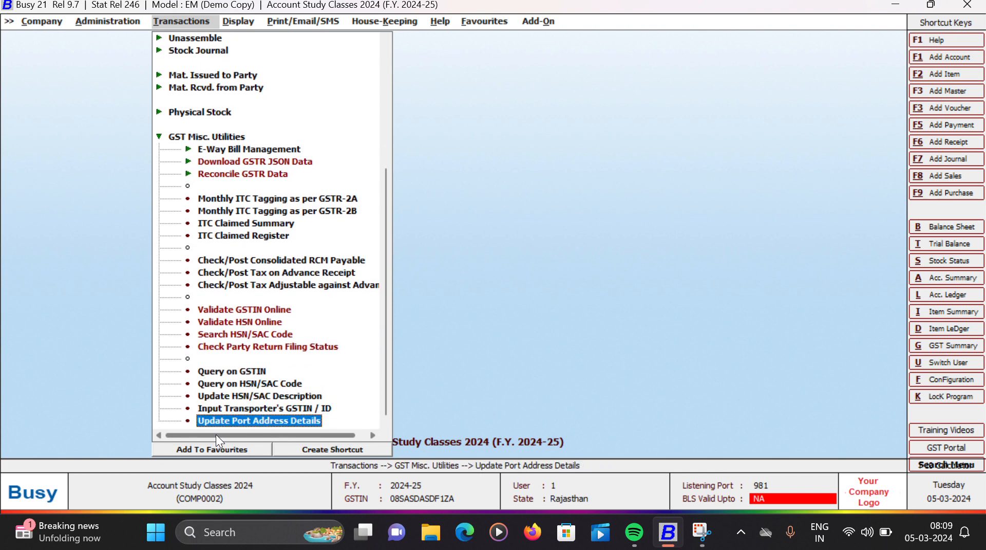